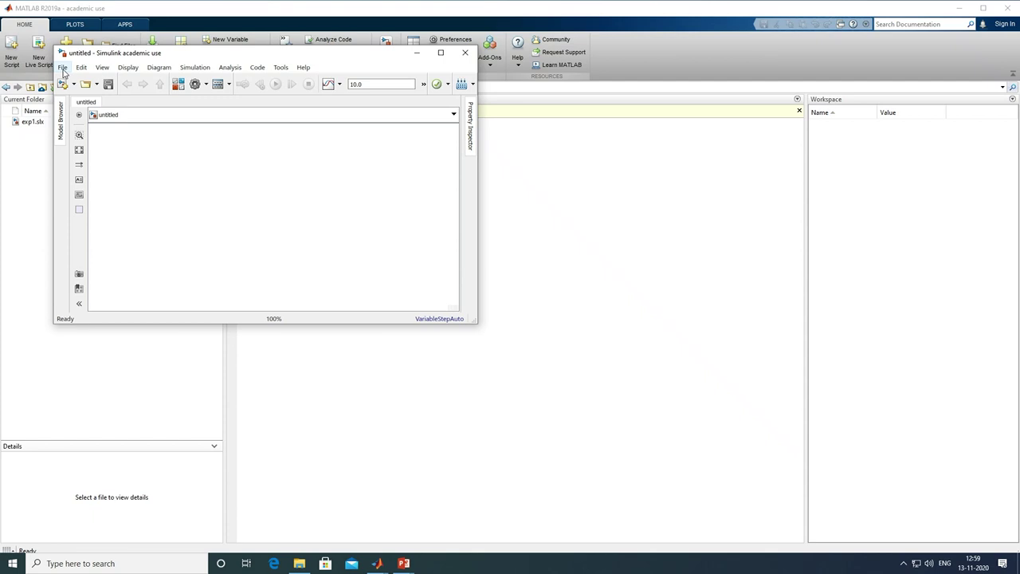
Step: Save the untitled Simulink model as exp2 in the Exp folder and maximize its window
{"action": "left_click", "coordinate": [63, 69]}
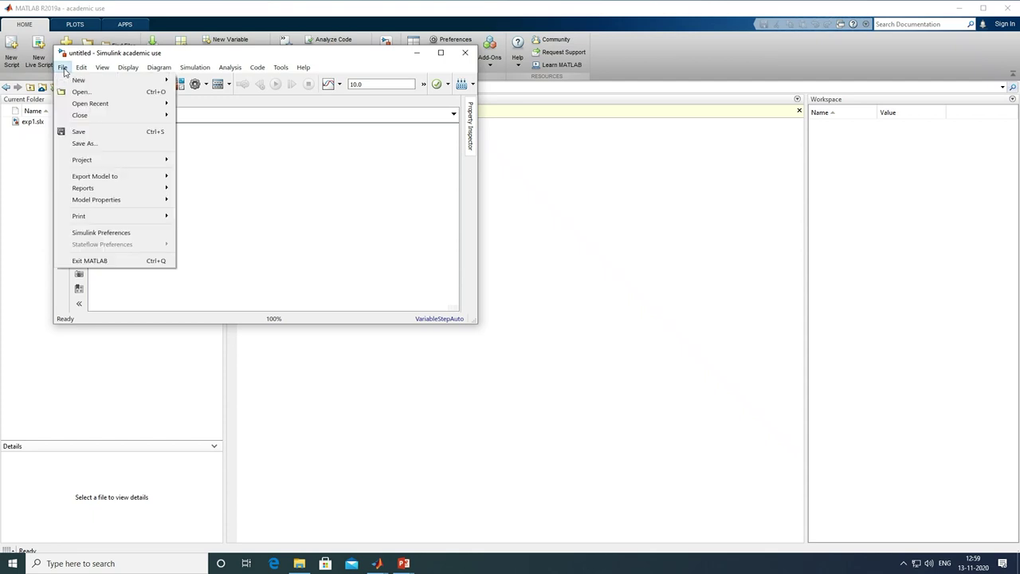
{"action": "left_click", "coordinate": [68, 145]}
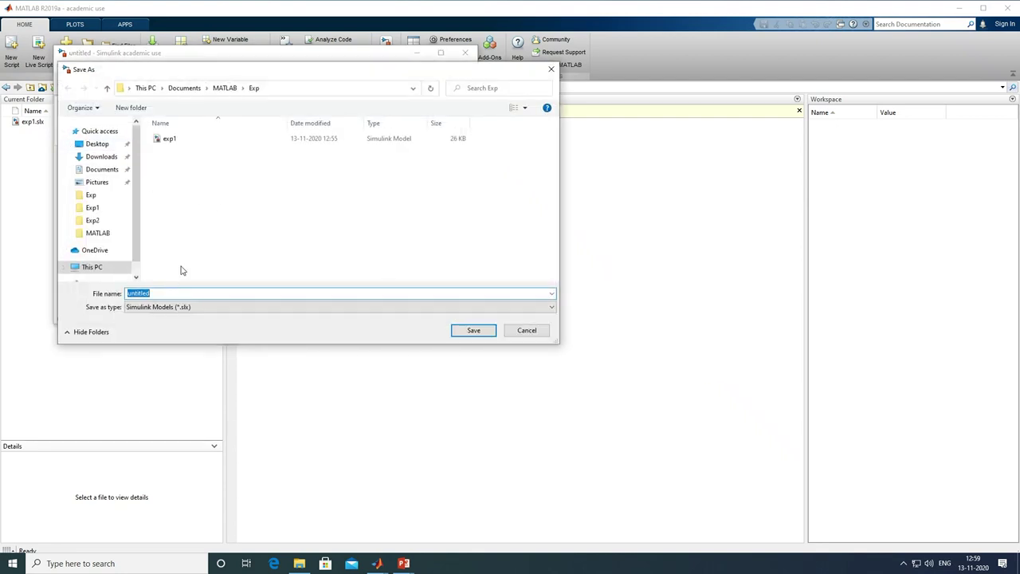
{"action": "type", "text": "exp2"}
{"action": "left_click", "coordinate": [472, 333]}
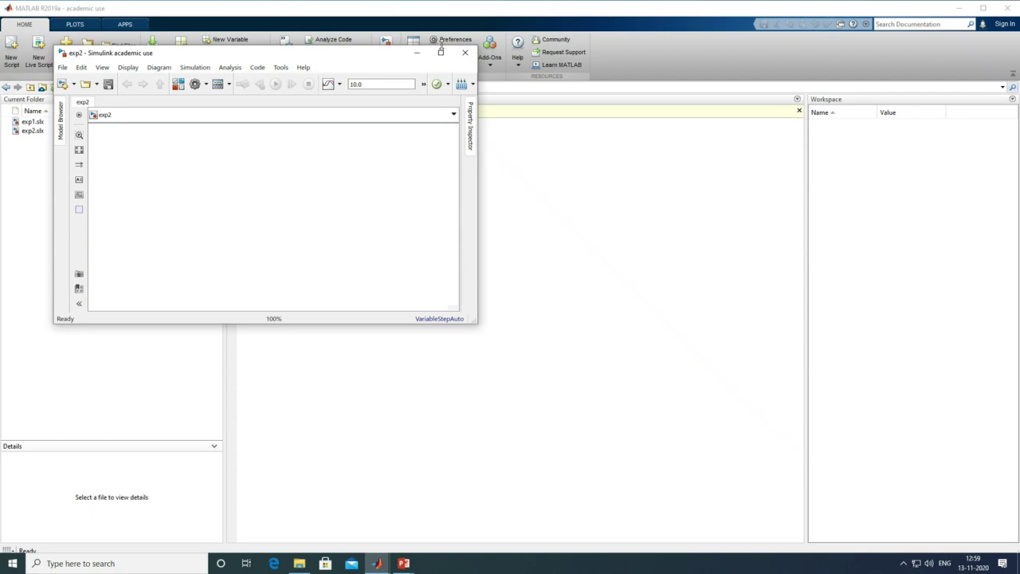
{"action": "left_click", "coordinate": [441, 53]}
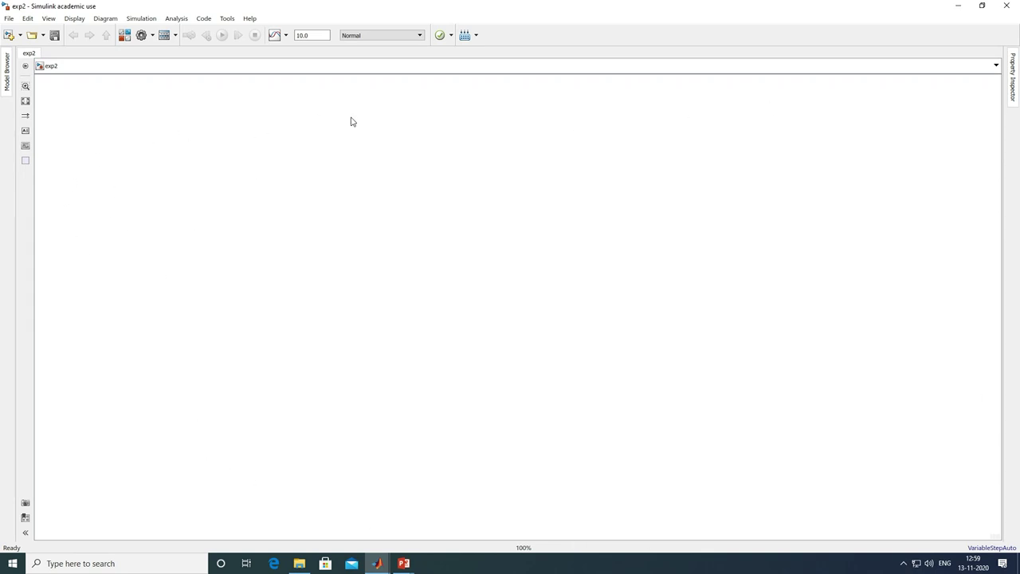
Step: Open the Simulink block library at Simscape, Electrical, Specialized Power Systems, Fundamental Blocks
{"action": "left_click", "coordinate": [126, 36]}
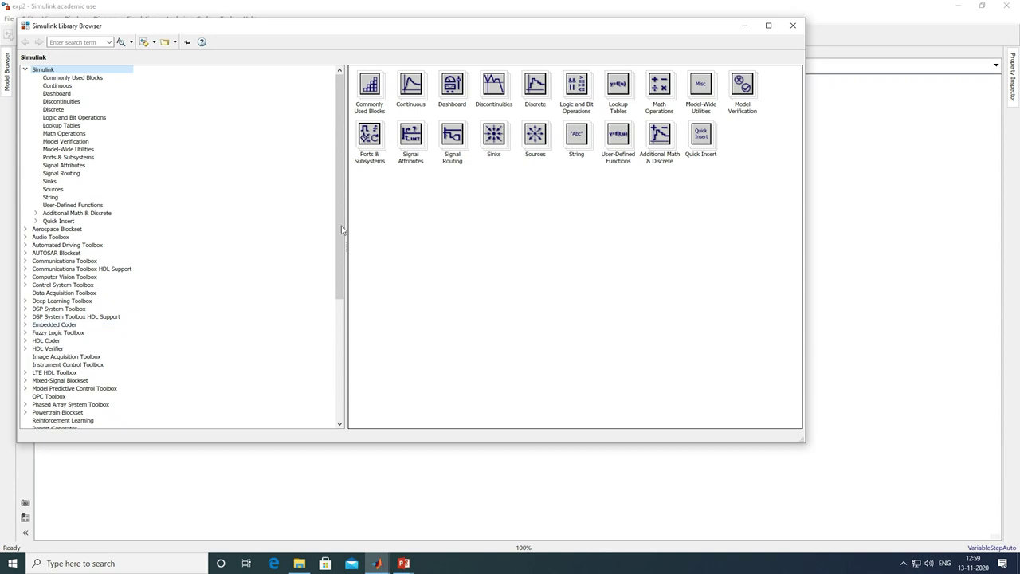
{"action": "left_click_drag", "start_coordinate": [337, 237], "coordinate": [336, 363]}
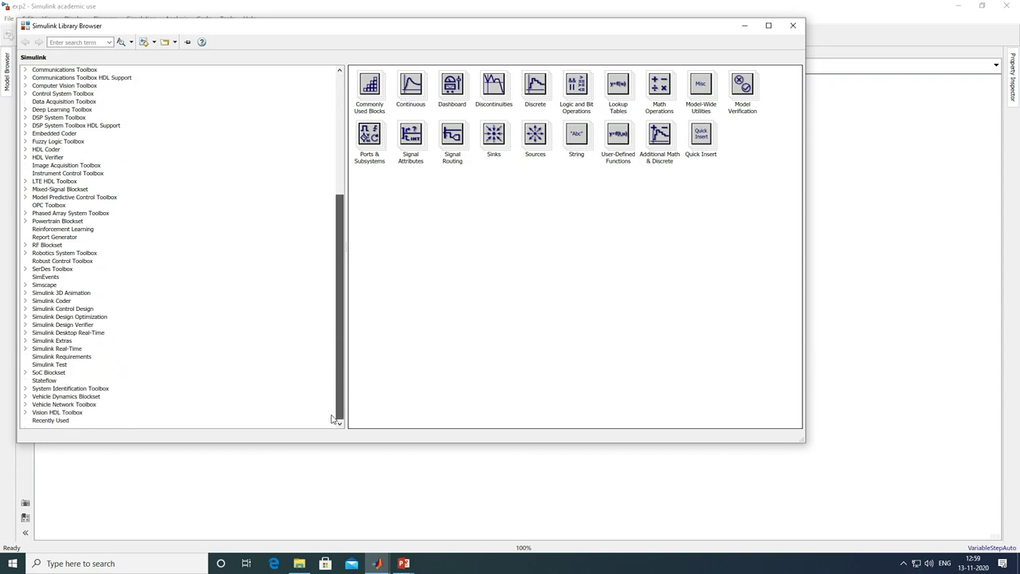
{"action": "left_click", "coordinate": [25, 285]}
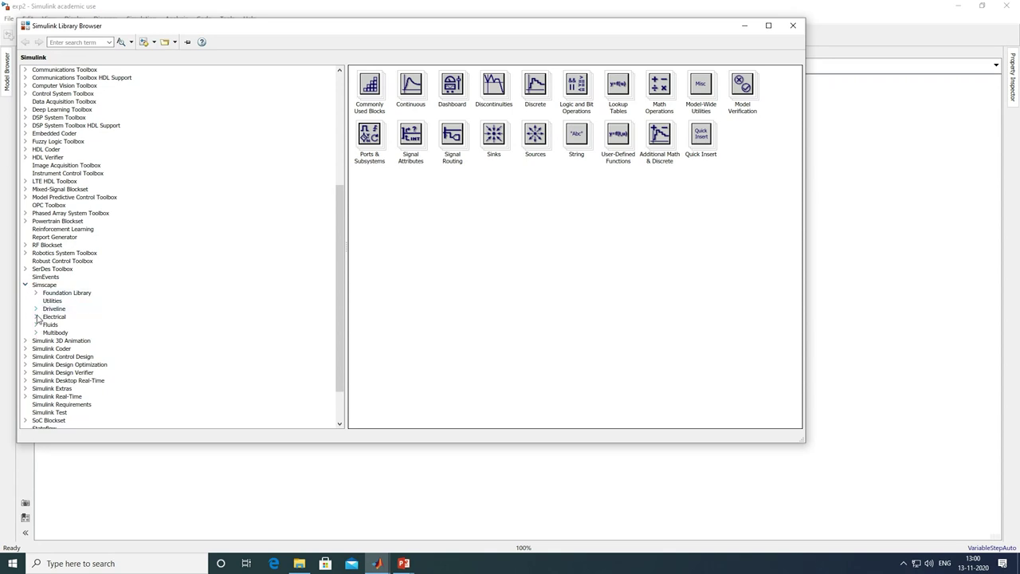
{"action": "left_click", "coordinate": [36, 318]}
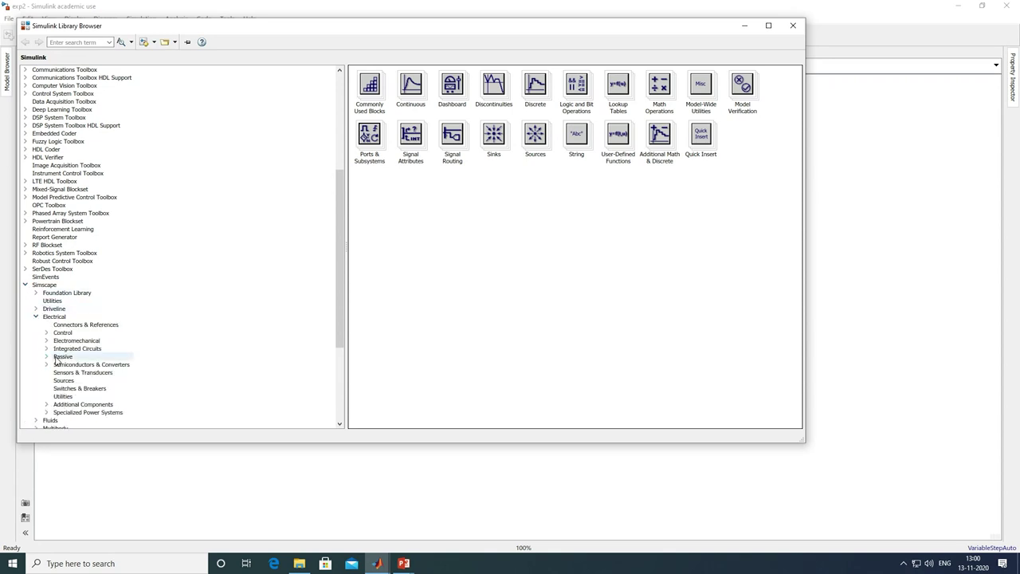
{"action": "scroll", "coordinate": [50, 383], "scroll_direction": "down", "scroll_amount": 1}
{"action": "left_click", "coordinate": [46, 388]}
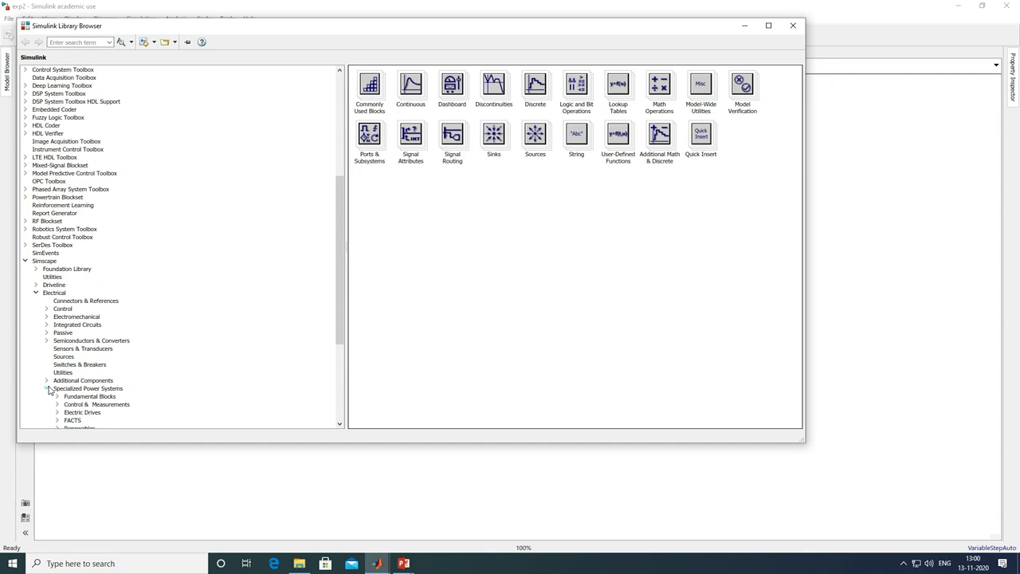
{"action": "left_click", "coordinate": [57, 397]}
{"action": "left_click_drag", "start_coordinate": [340, 315], "coordinate": [339, 406]}
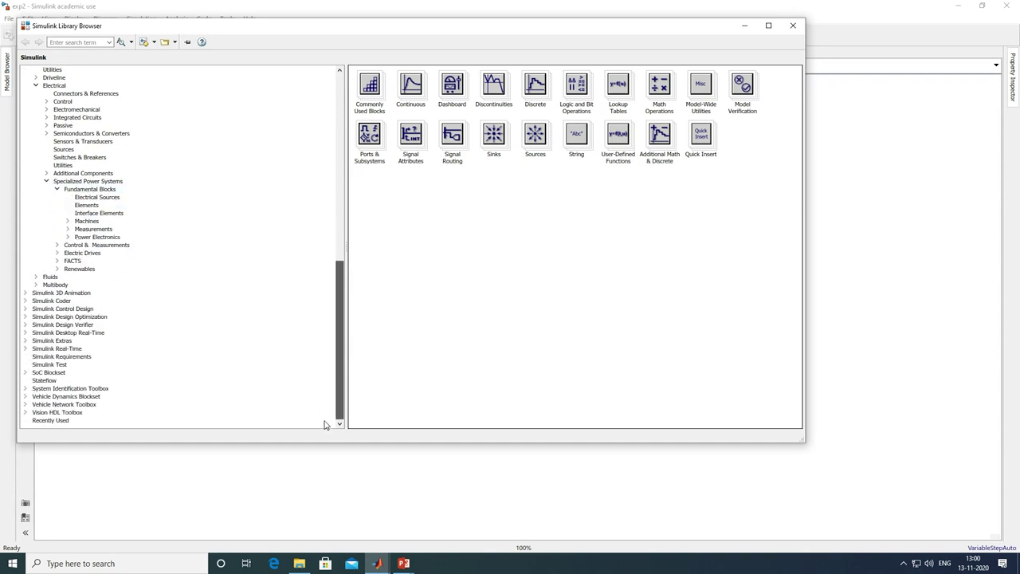
{"action": "left_click", "coordinate": [83, 190]}
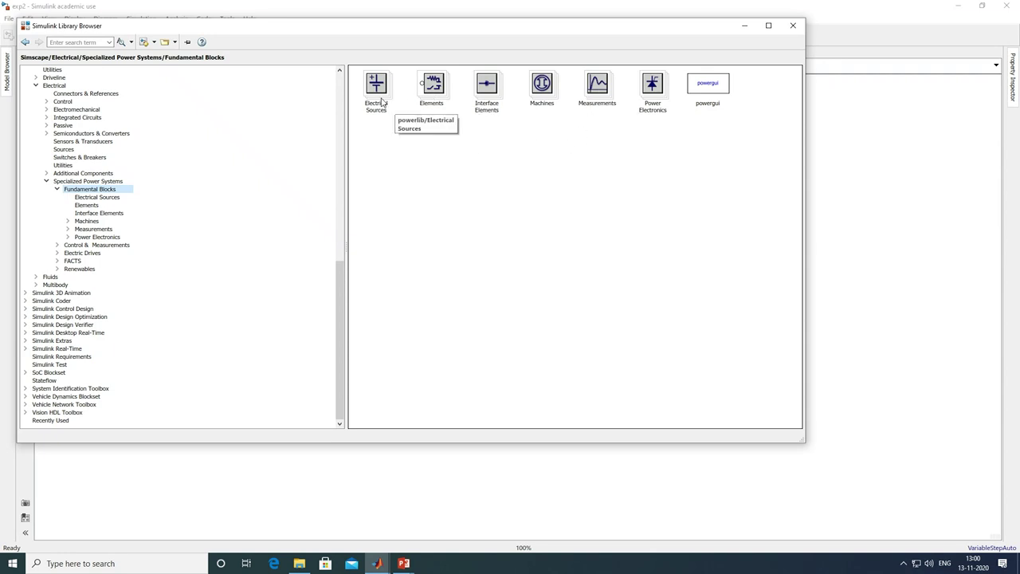
Step: Add an AC Voltage Source from the Electrical Sources library to the exp2 model
{"action": "left_click", "coordinate": [95, 198]}
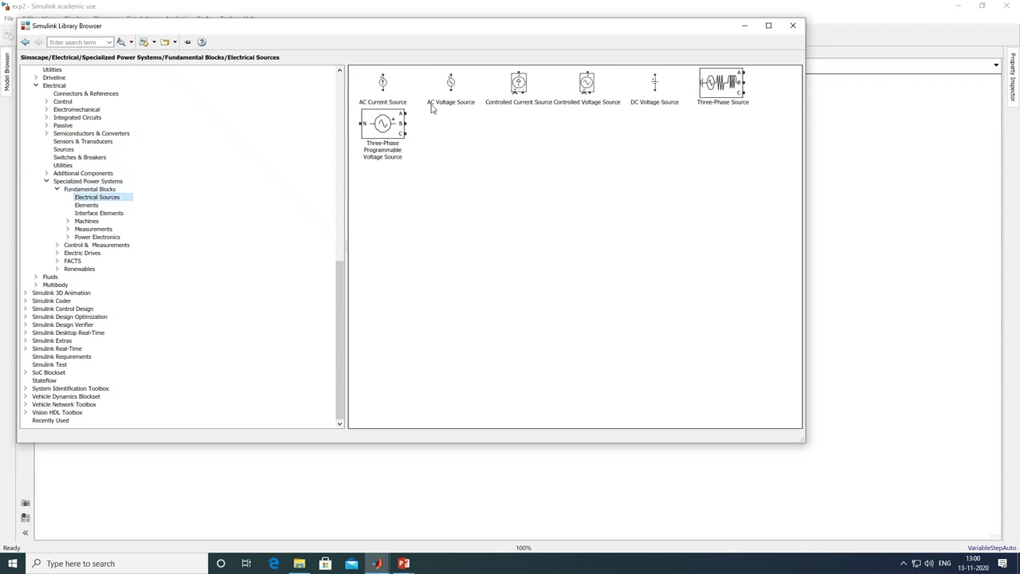
{"action": "left_click", "coordinate": [446, 97]}
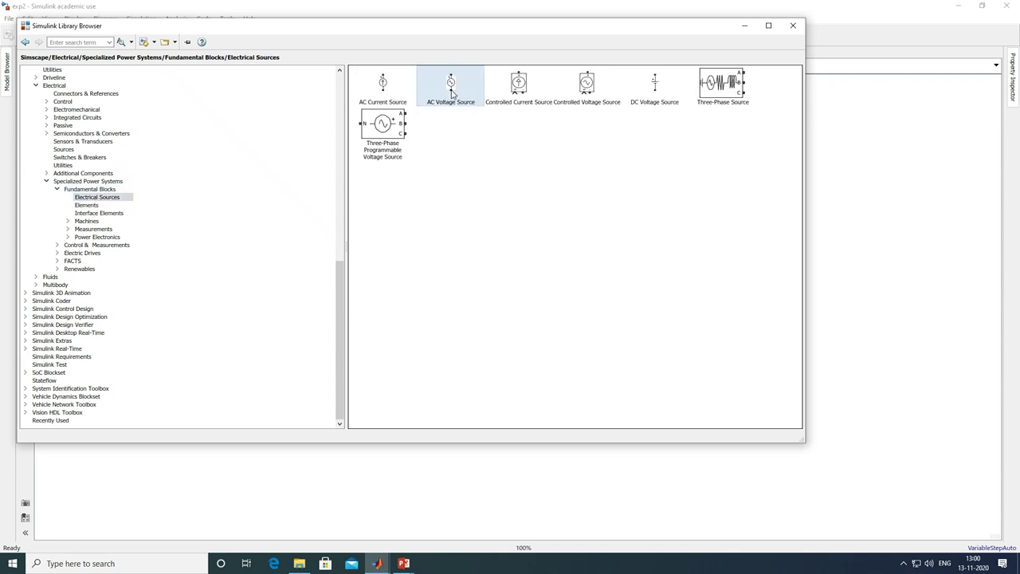
{"action": "right_click", "coordinate": [454, 93]}
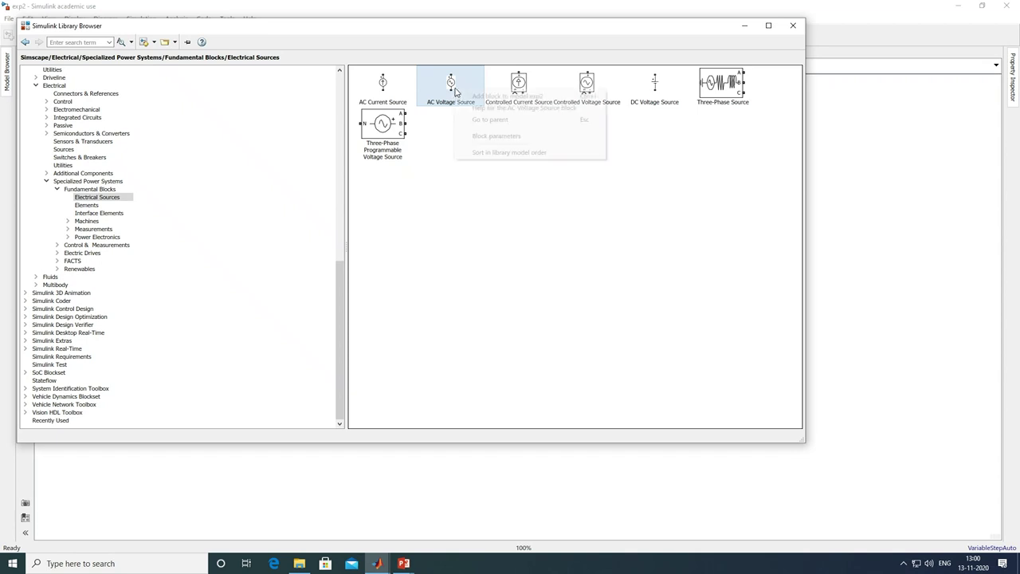
{"action": "left_click", "coordinate": [490, 100]}
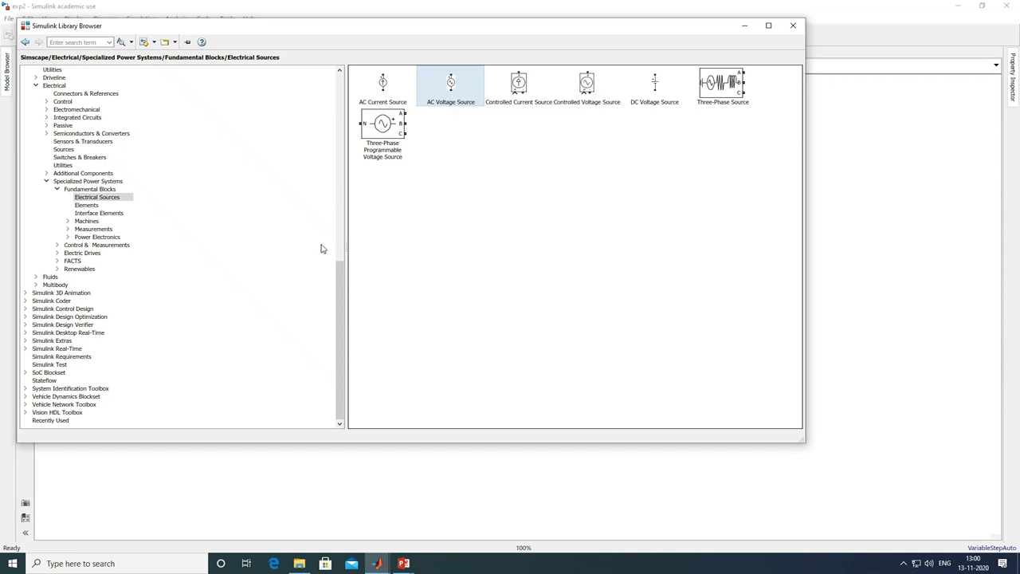
Step: Add a Series RLC Load from the Fundamental Blocks Elements library to the exp2 model
{"action": "left_click", "coordinate": [89, 205]}
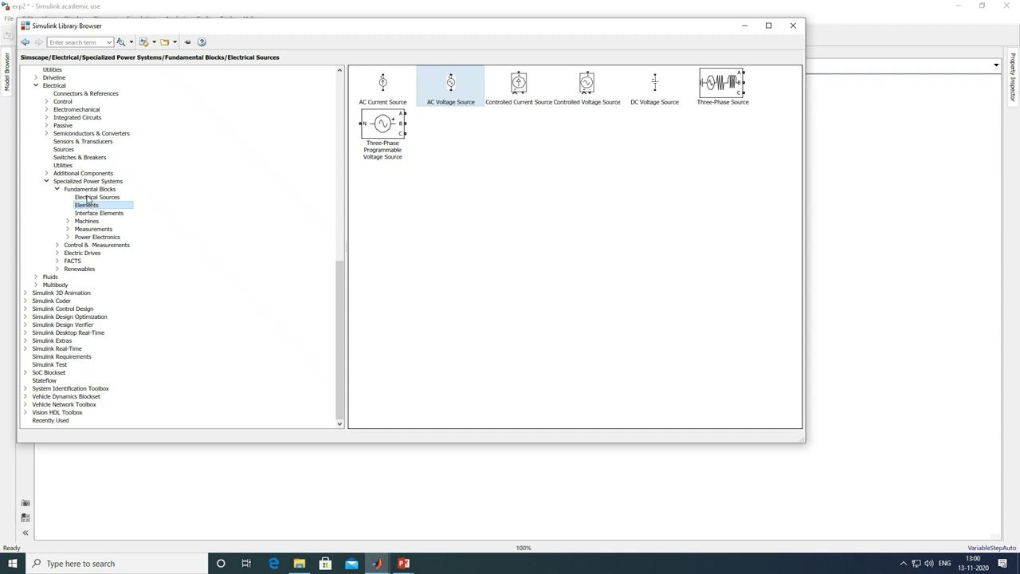
{"action": "left_click", "coordinate": [540, 164]}
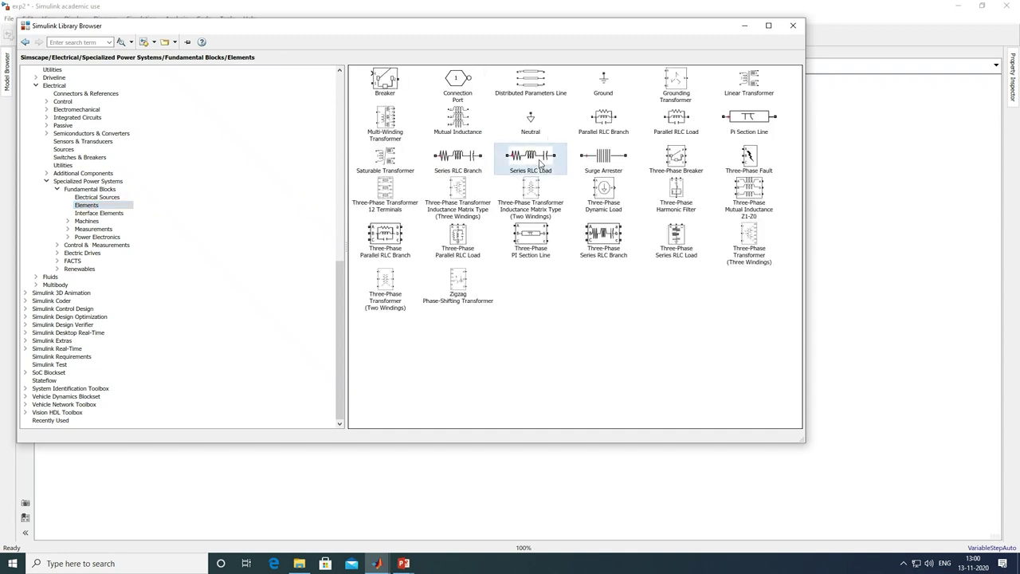
{"action": "right_click", "coordinate": [539, 163]}
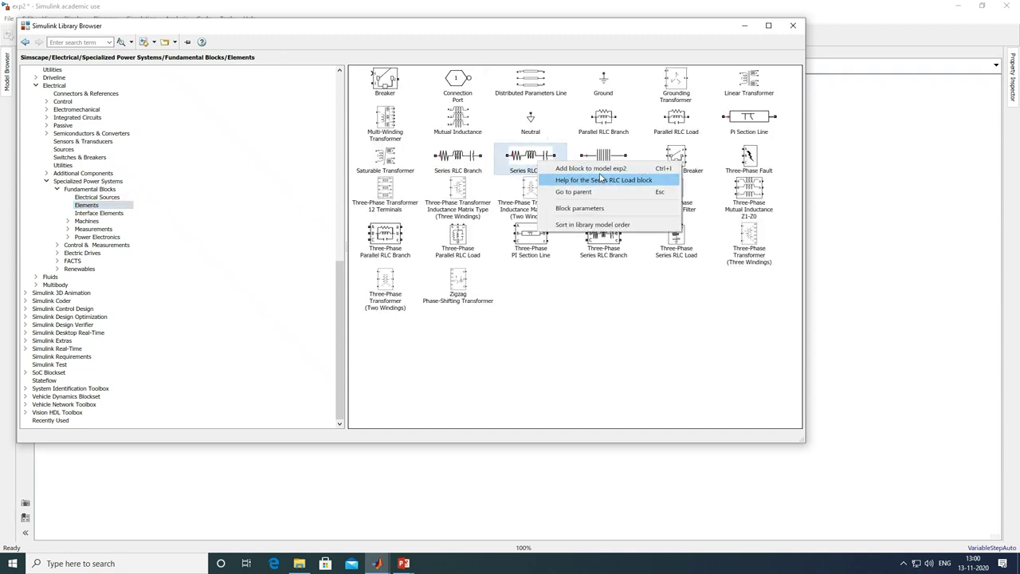
{"action": "left_click", "coordinate": [599, 169]}
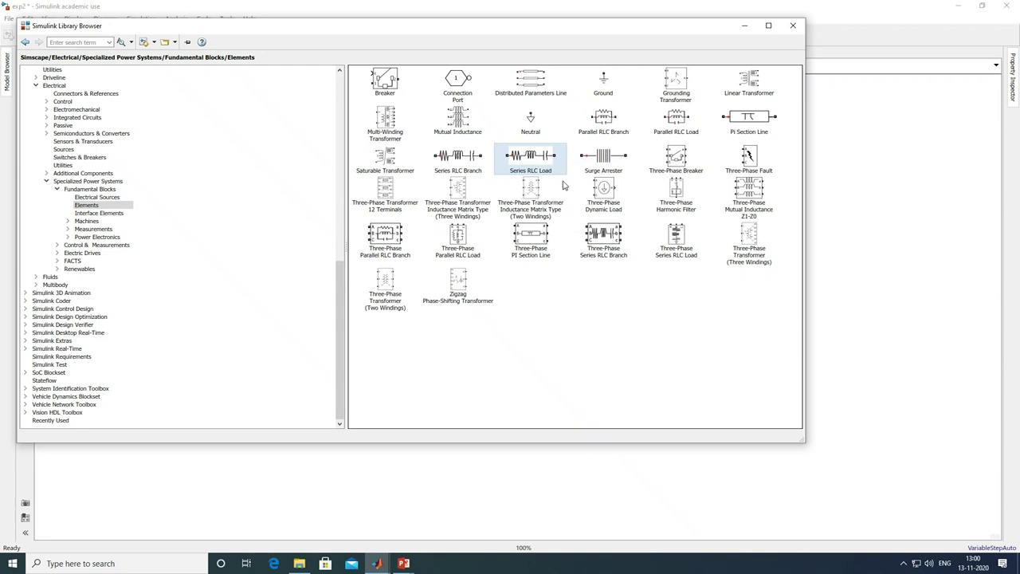
Step: Add a Voltage Measurement and a Current Measurement block from the Fundamental Blocks Measurements library to the exp2 model
{"action": "left_click", "coordinate": [100, 230]}
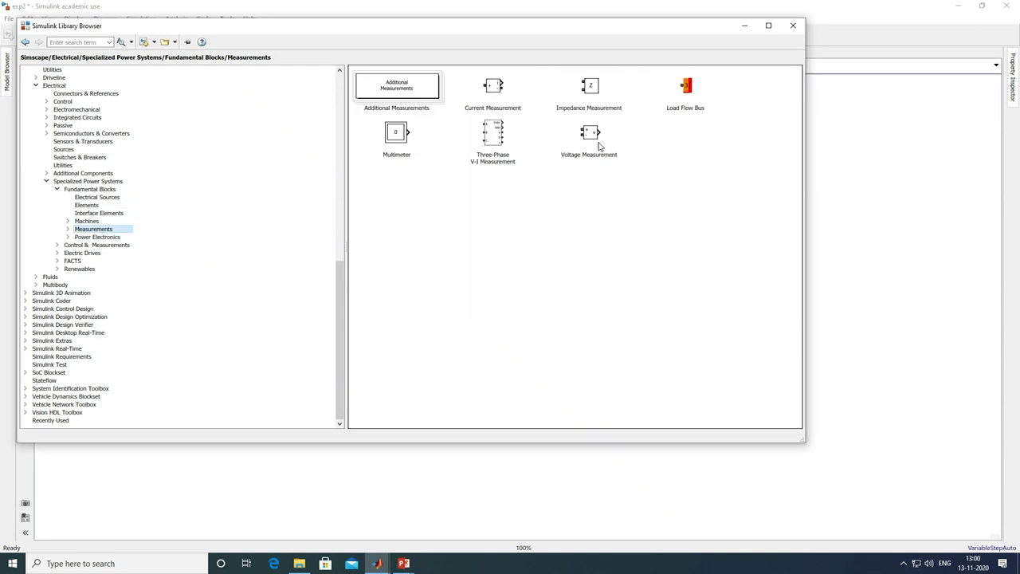
{"action": "left_click", "coordinate": [590, 143]}
{"action": "right_click", "coordinate": [589, 143]}
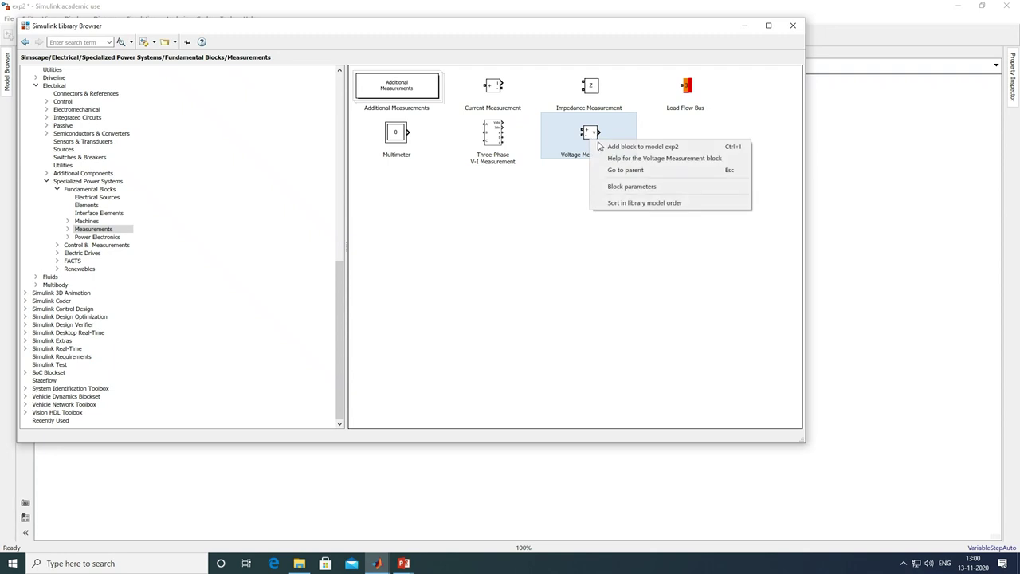
{"action": "left_click", "coordinate": [644, 149]}
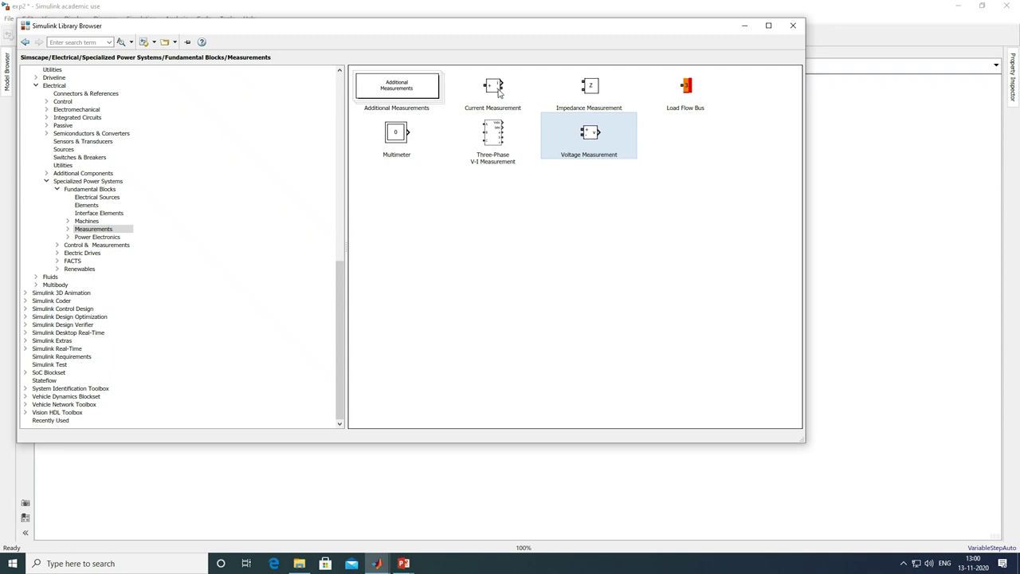
{"action": "left_click", "coordinate": [499, 93]}
{"action": "right_click", "coordinate": [499, 93]}
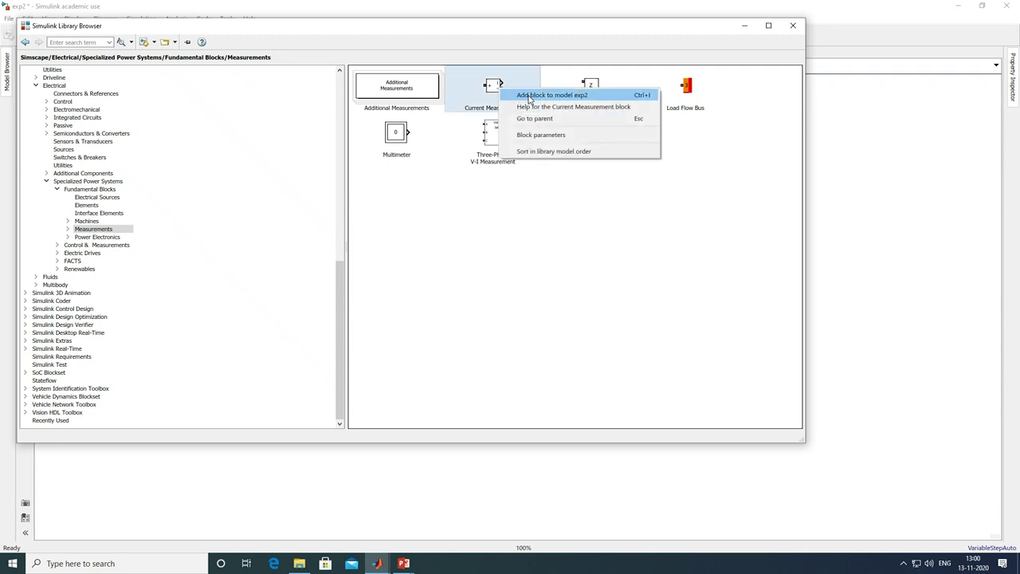
{"action": "left_click", "coordinate": [531, 97]}
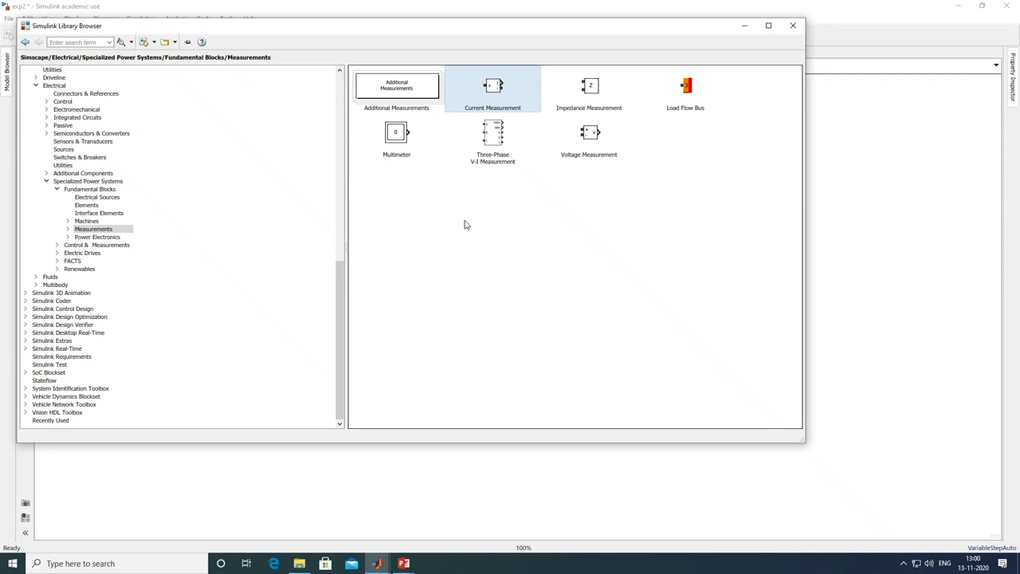
Step: Add a Diode from the Power Electronics library to the exp2 model
{"action": "left_click", "coordinate": [89, 237]}
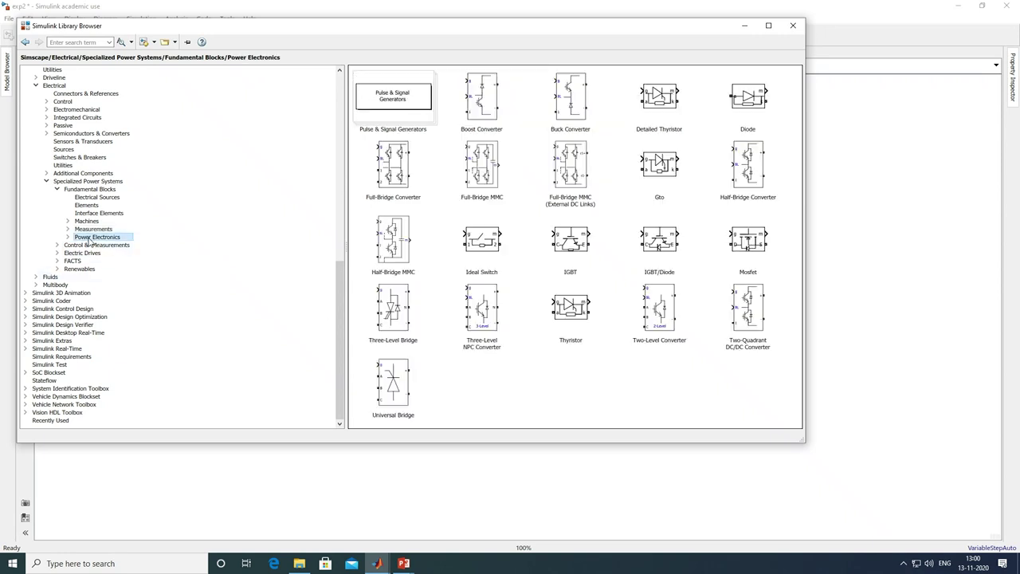
{"action": "left_click", "coordinate": [753, 106]}
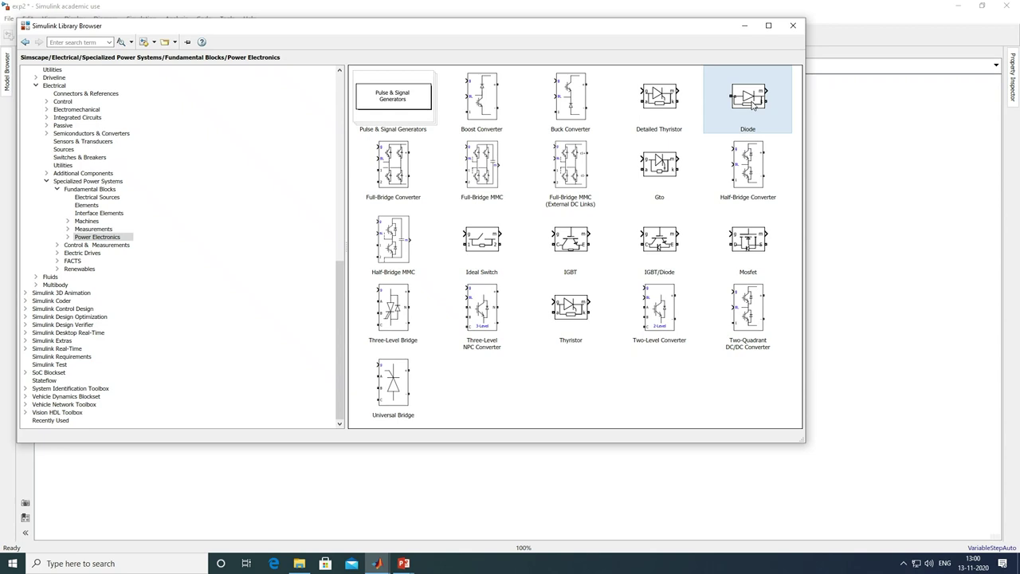
{"action": "right_click", "coordinate": [757, 106]}
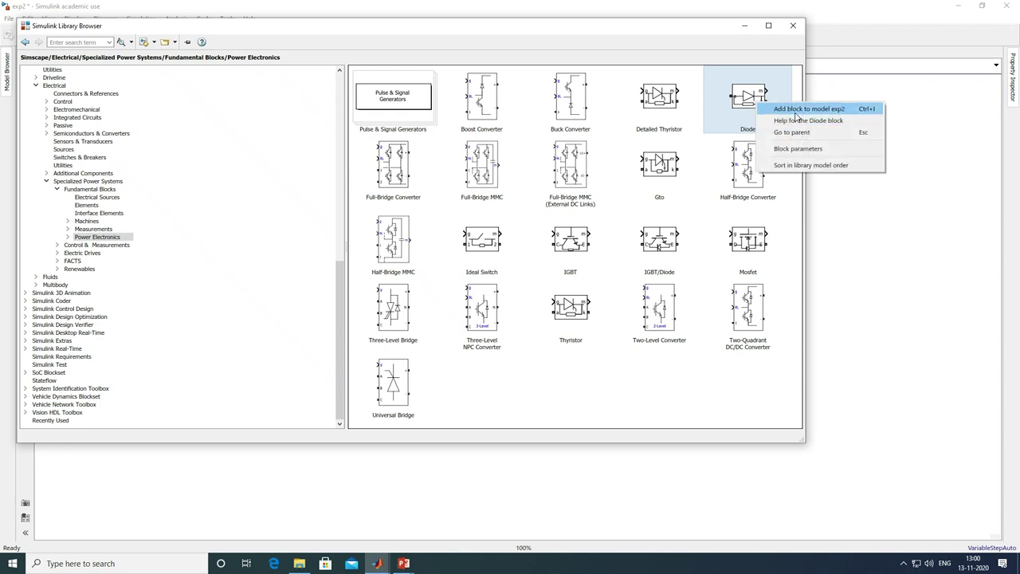
{"action": "left_click", "coordinate": [797, 111]}
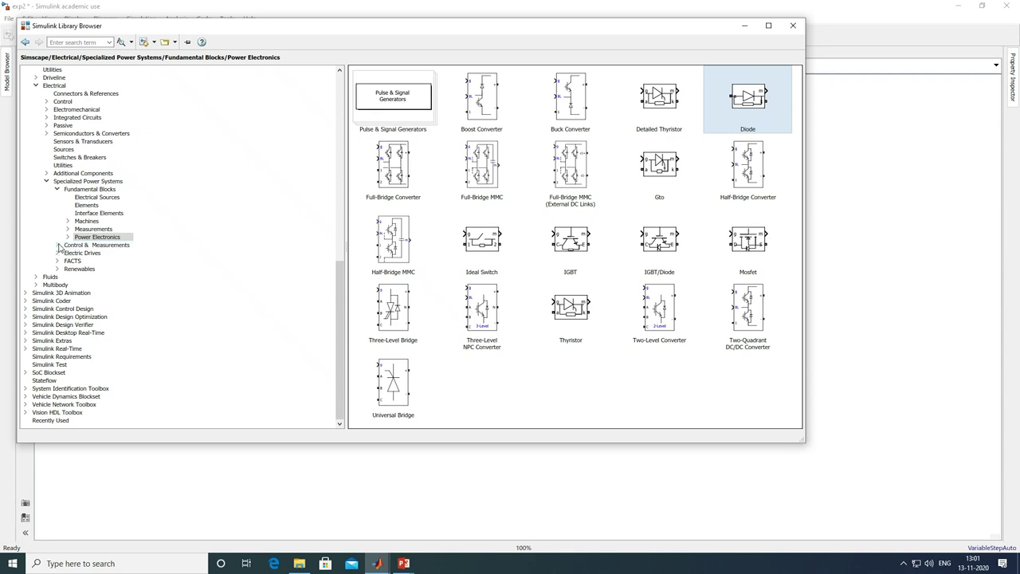
Step: Add a Mean block from the Control & Measurements library's Measurements group to the exp2 model
{"action": "left_click", "coordinate": [58, 245]}
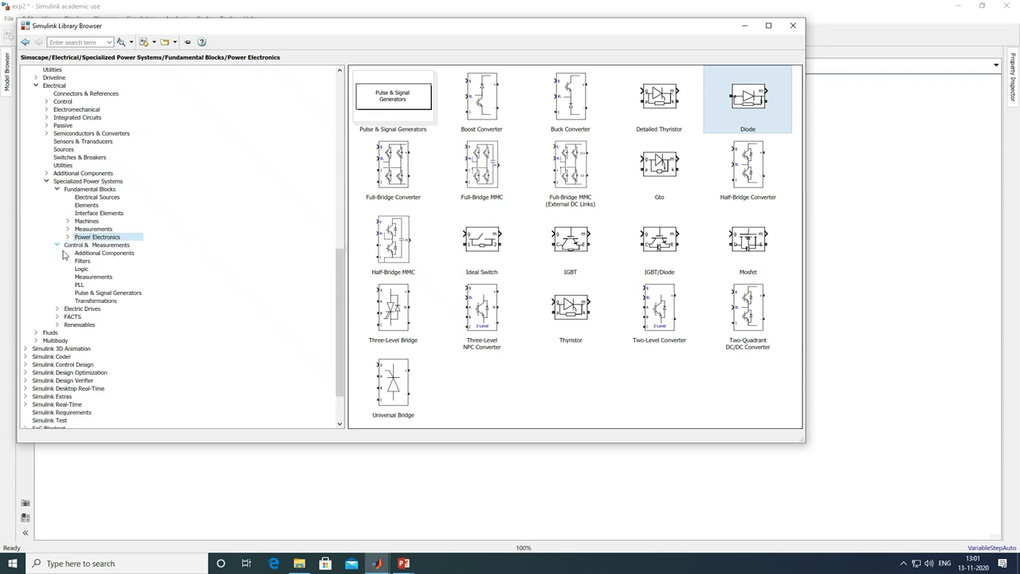
{"action": "left_click", "coordinate": [94, 276]}
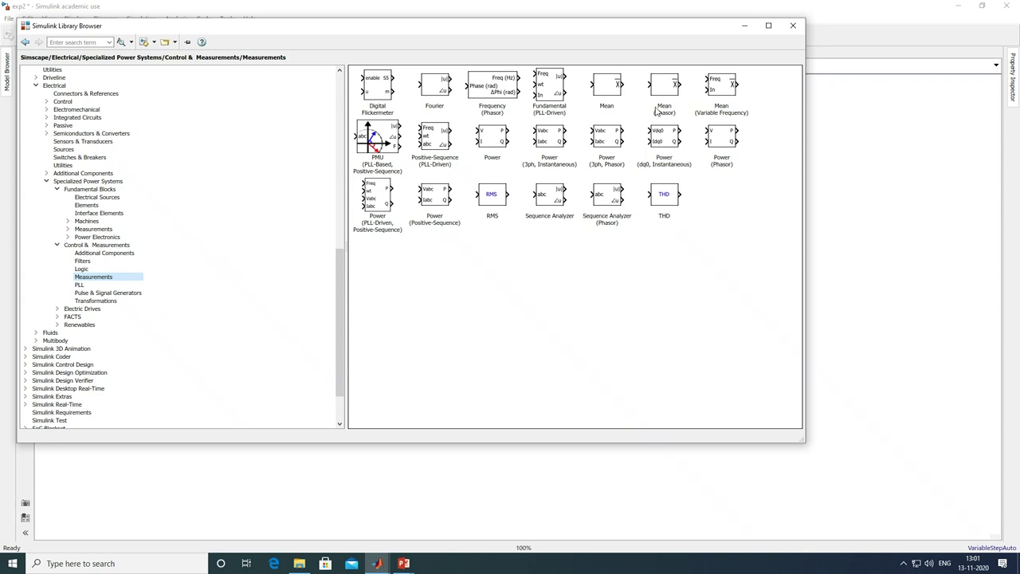
{"action": "left_click", "coordinate": [608, 93]}
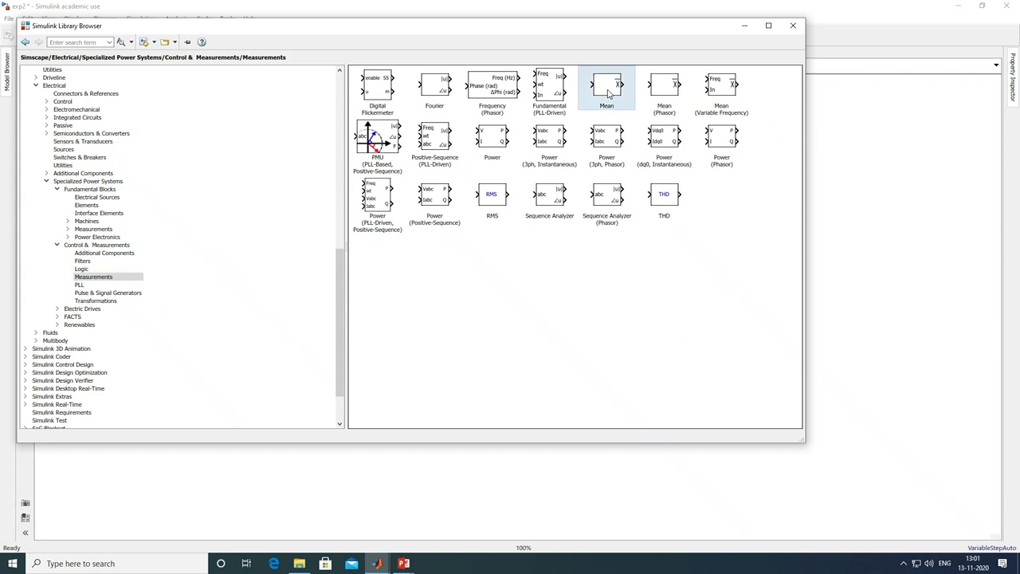
{"action": "right_click", "coordinate": [607, 93]}
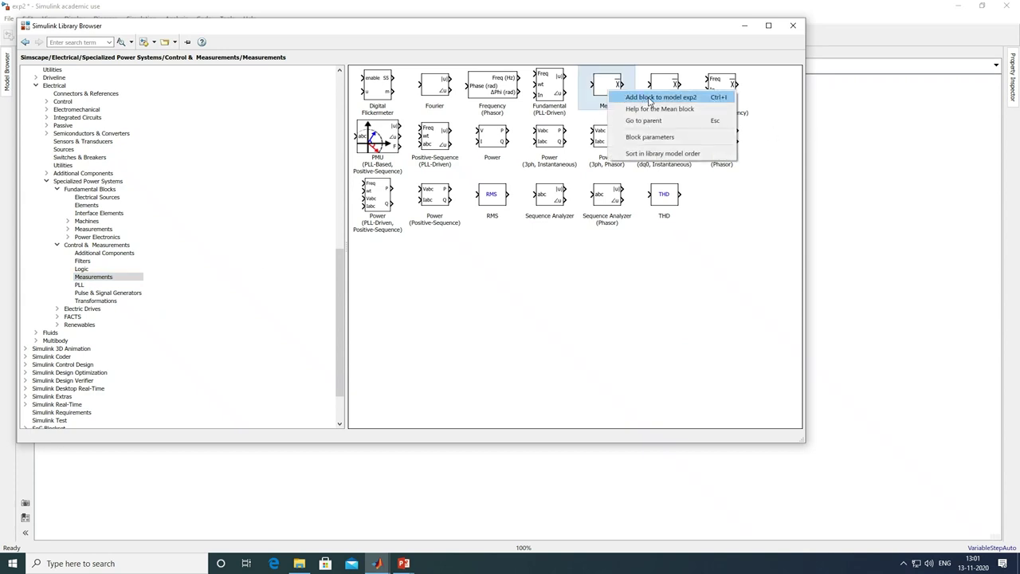
{"action": "left_click", "coordinate": [650, 98]}
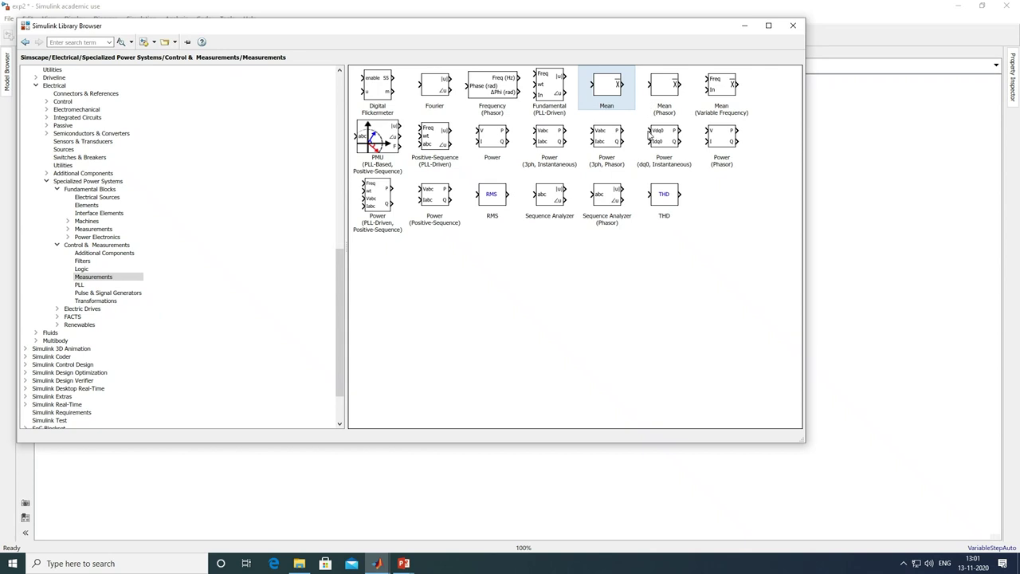
Step: Add an RMS block from the Control & Measurements library's Measurements group to the exp2 model
{"action": "left_click", "coordinate": [495, 196]}
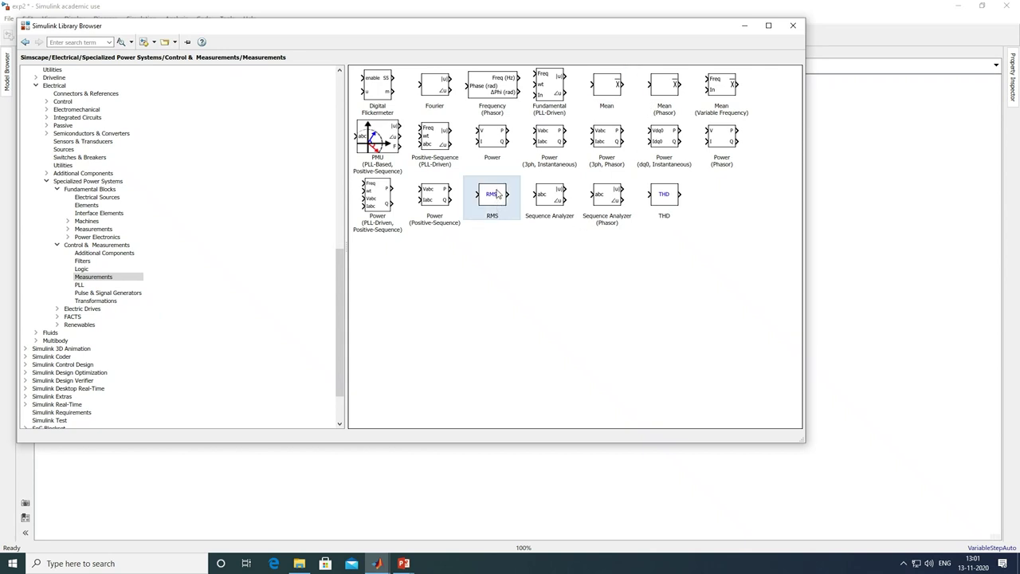
{"action": "right_click", "coordinate": [497, 195]}
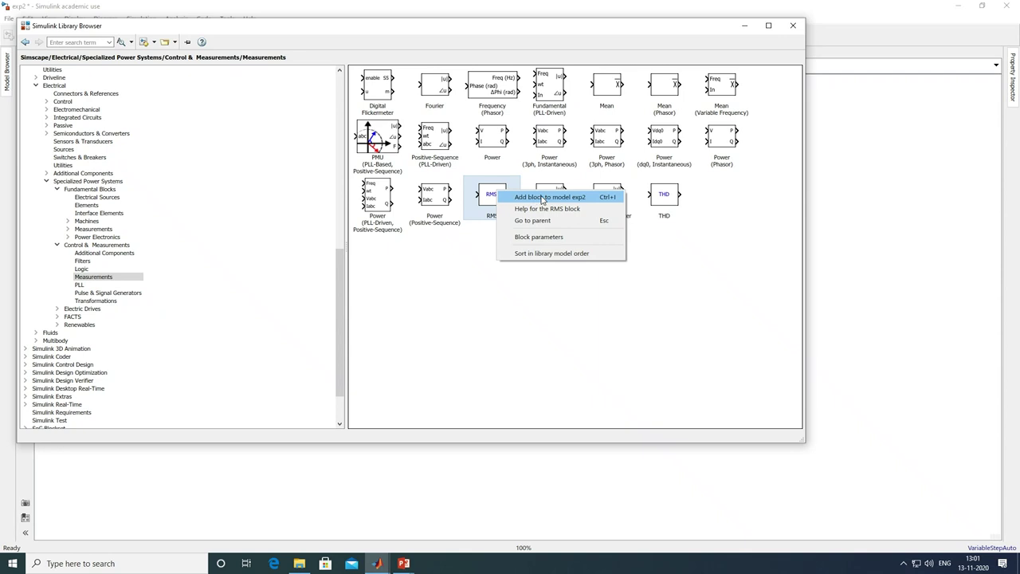
{"action": "left_click", "coordinate": [542, 197]}
Step: Add a Bus Selector from the Simulink Commonly Used Blocks library to the exp2 model
{"action": "left_click_drag", "start_coordinate": [342, 262], "coordinate": [338, 77]}
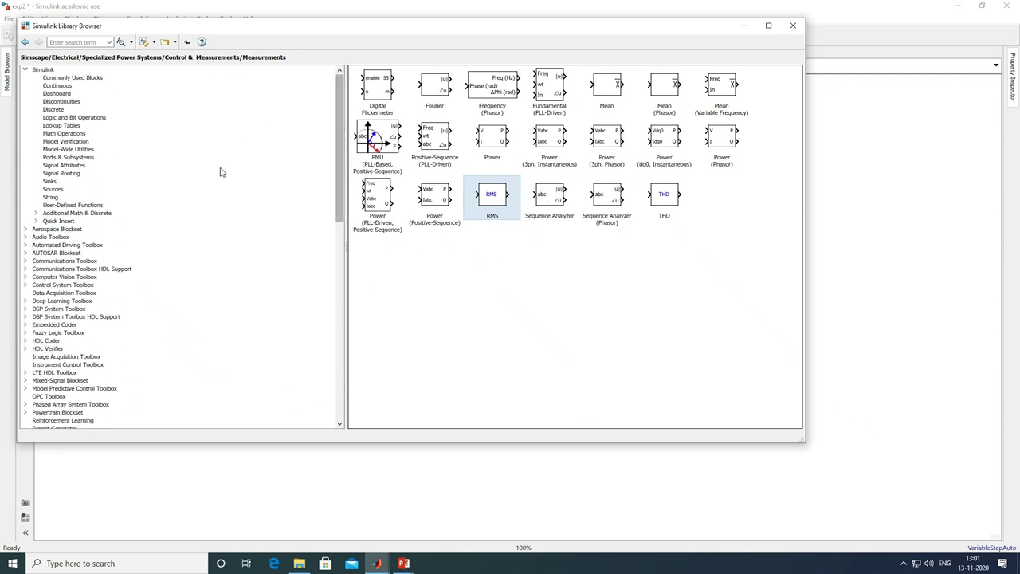
{"action": "left_click", "coordinate": [74, 78]}
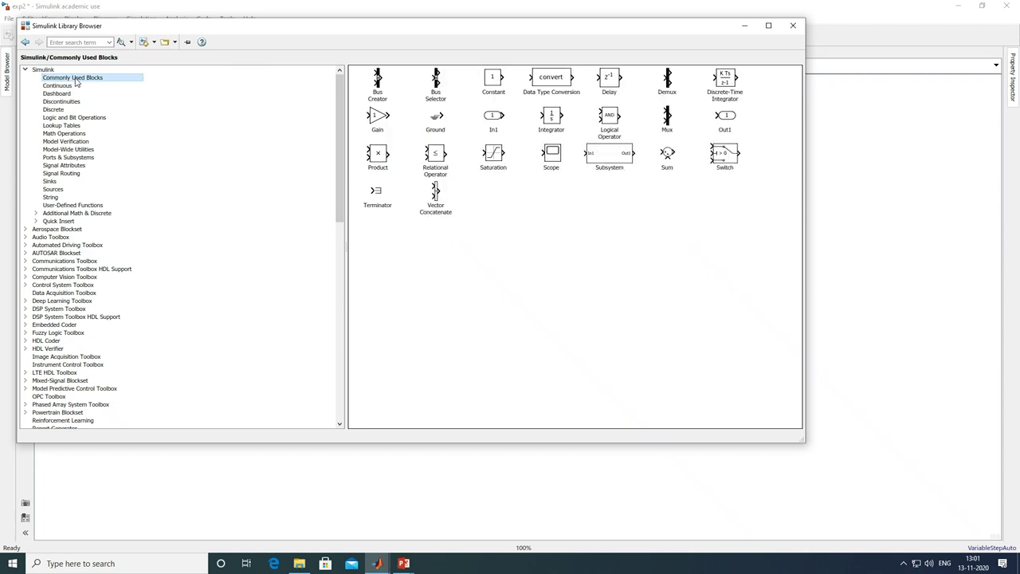
{"action": "left_click", "coordinate": [438, 81]}
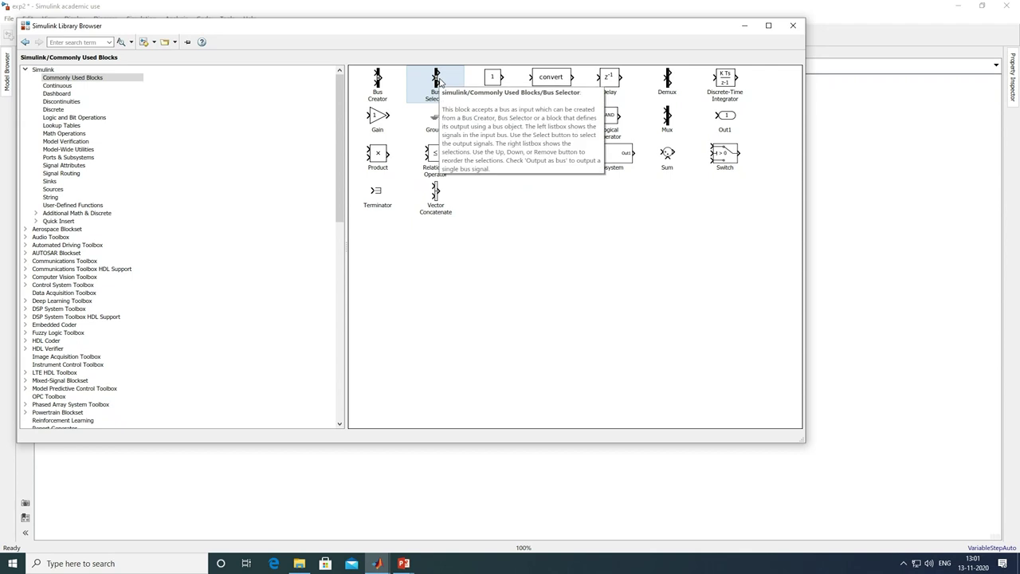
{"action": "right_click", "coordinate": [440, 82]}
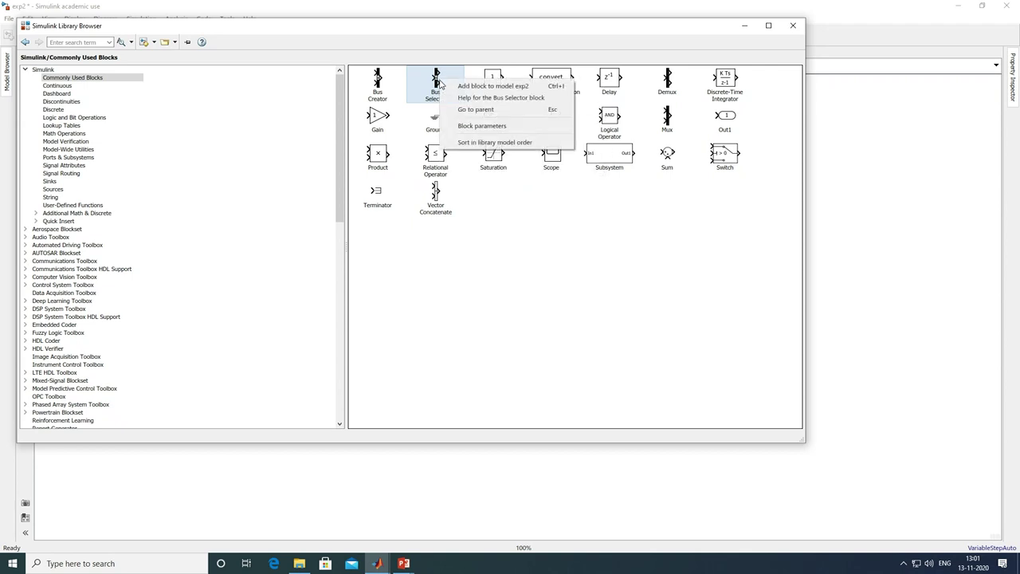
{"action": "left_click", "coordinate": [479, 87]}
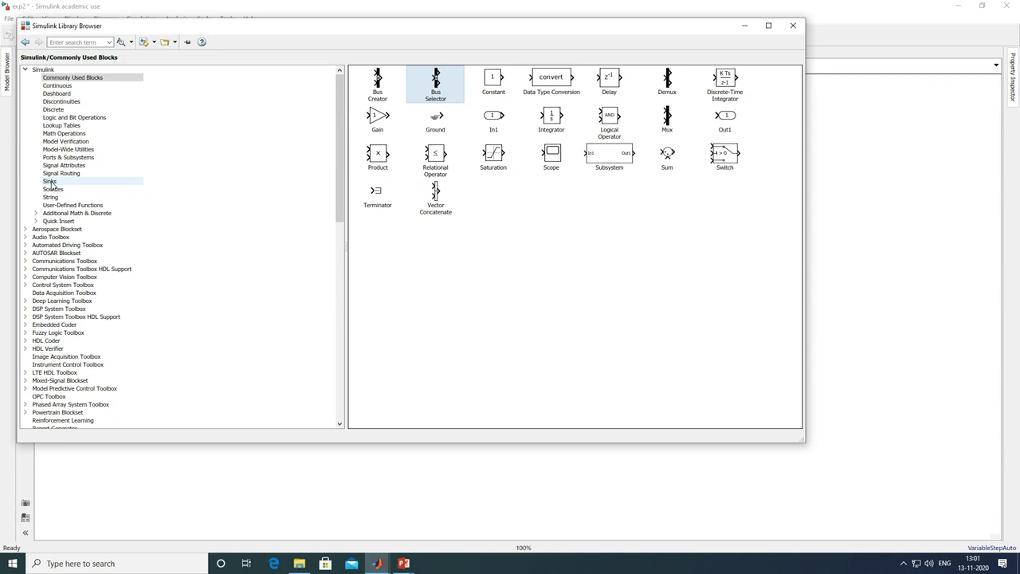
Step: Add a Scope and a Display block from the Simulink Sinks library to the exp2 model
{"action": "left_click", "coordinate": [50, 181]}
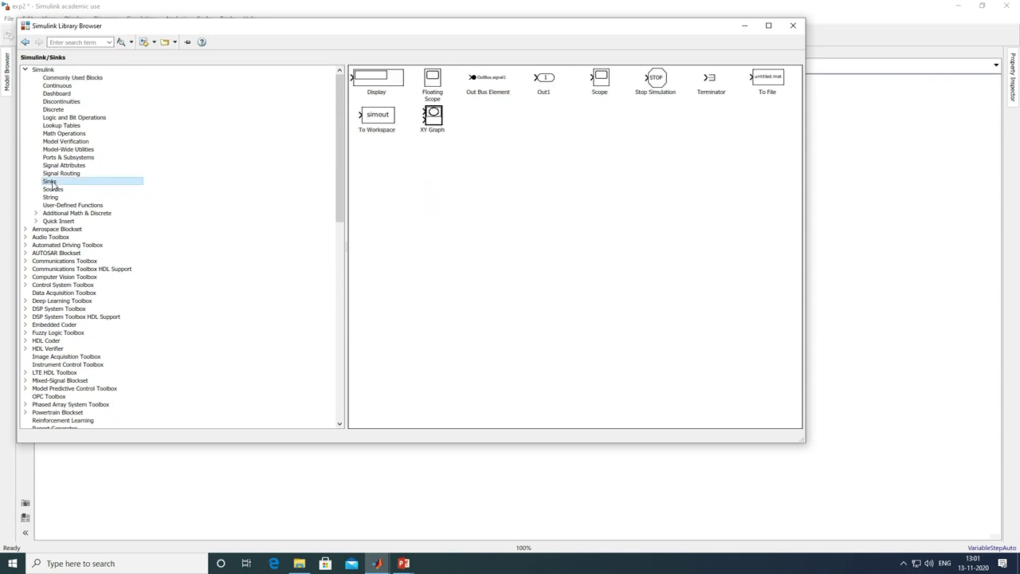
{"action": "left_click", "coordinate": [605, 86]}
{"action": "right_click", "coordinate": [605, 86]}
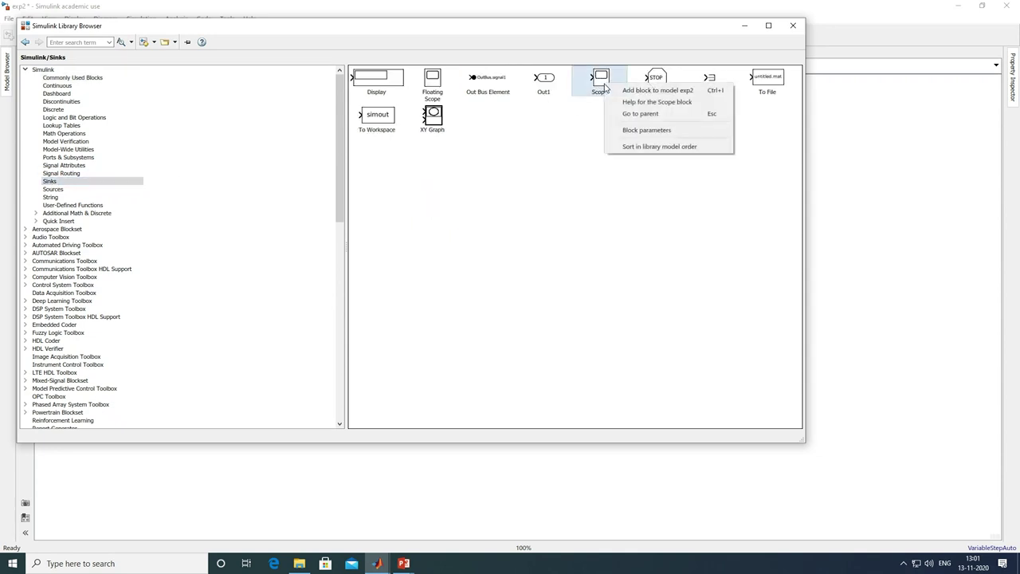
{"action": "left_click", "coordinate": [635, 94]}
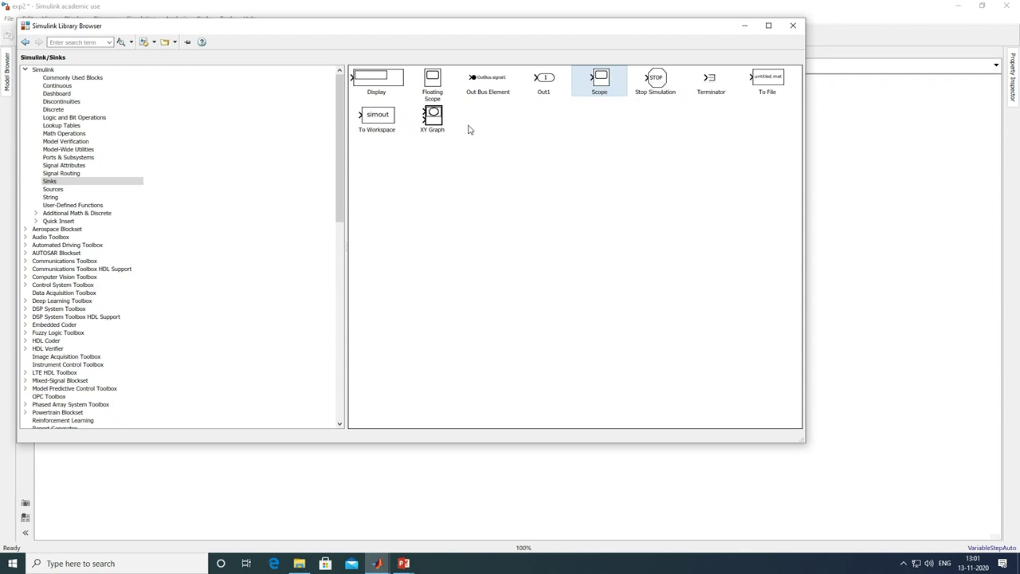
{"action": "left_click", "coordinate": [373, 86]}
{"action": "right_click", "coordinate": [371, 83]}
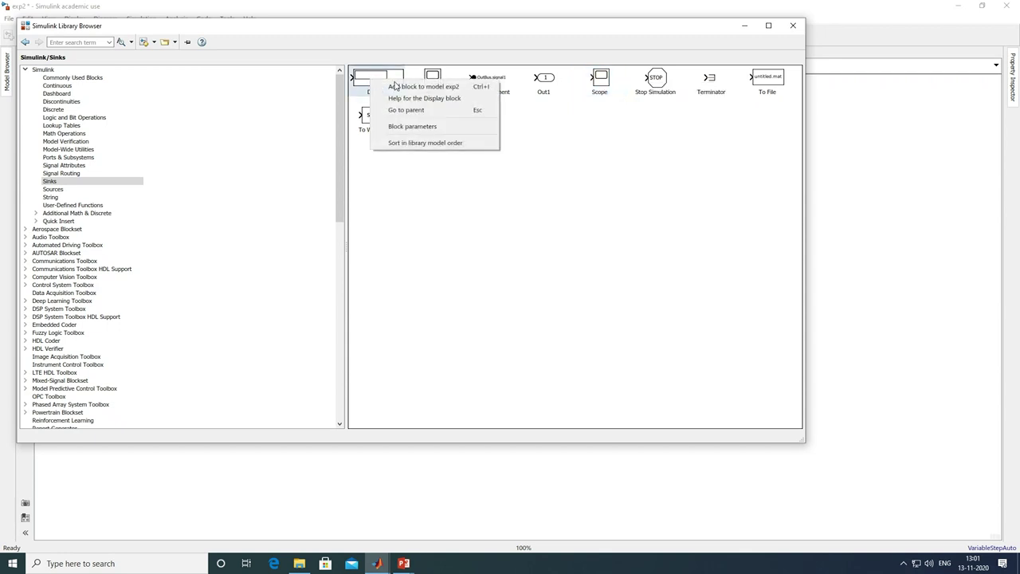
{"action": "left_click", "coordinate": [412, 86]}
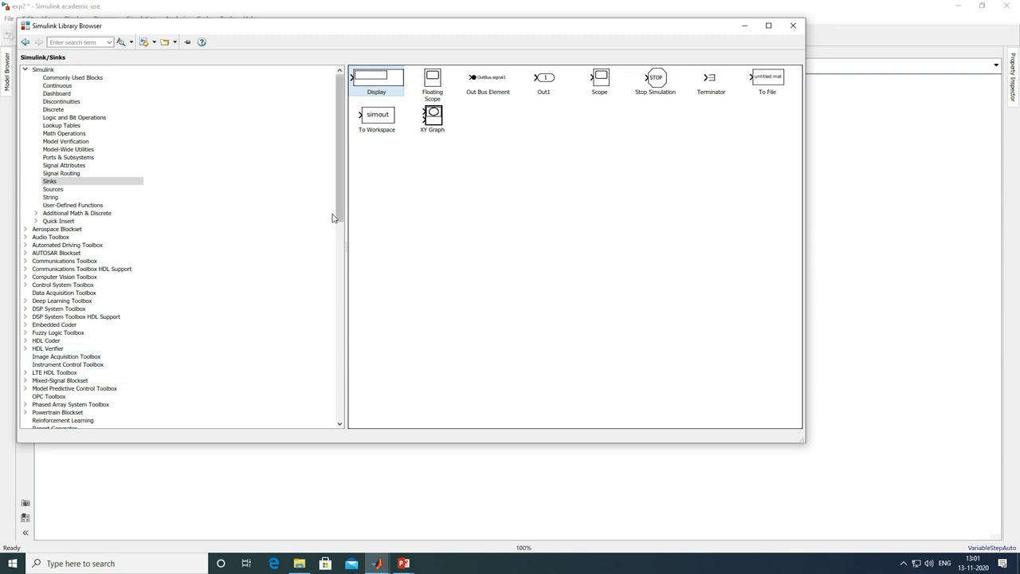
Step: Add the powergui block from the Specialized Power Systems Fundamental Blocks library to the exp2 model
{"action": "left_click_drag", "start_coordinate": [338, 217], "coordinate": [336, 399]}
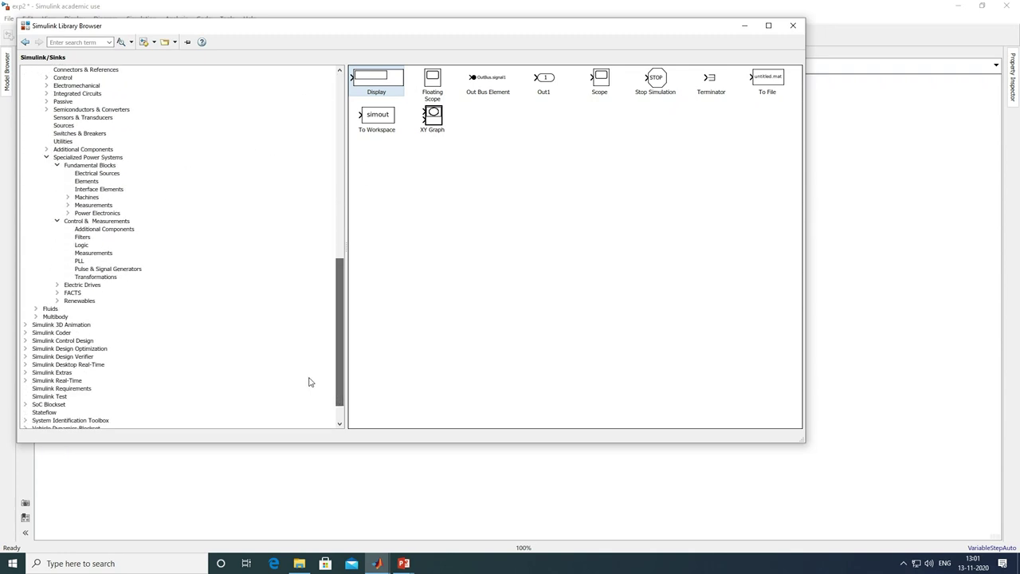
{"action": "left_click", "coordinate": [81, 166]}
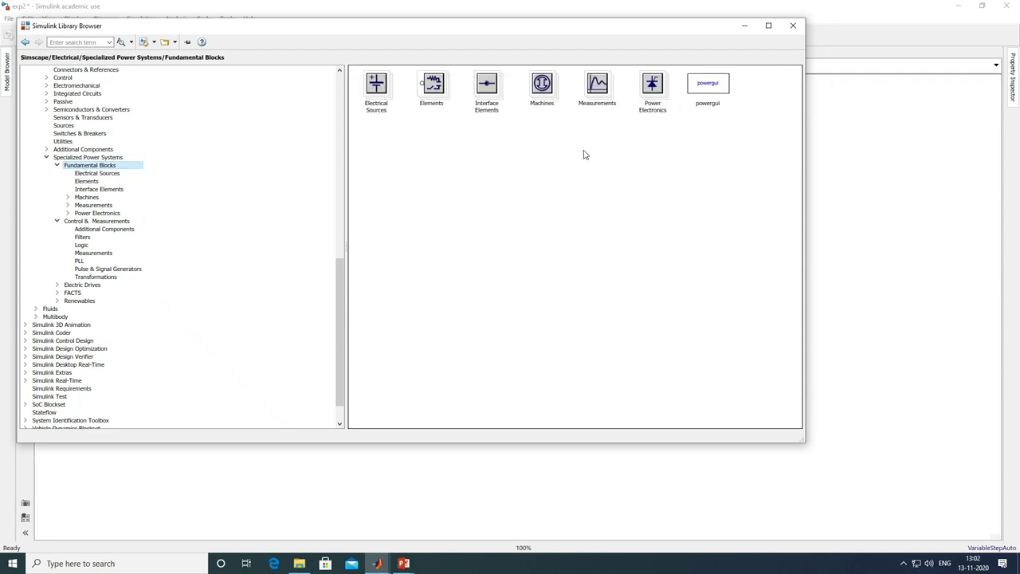
{"action": "left_click", "coordinate": [713, 89]}
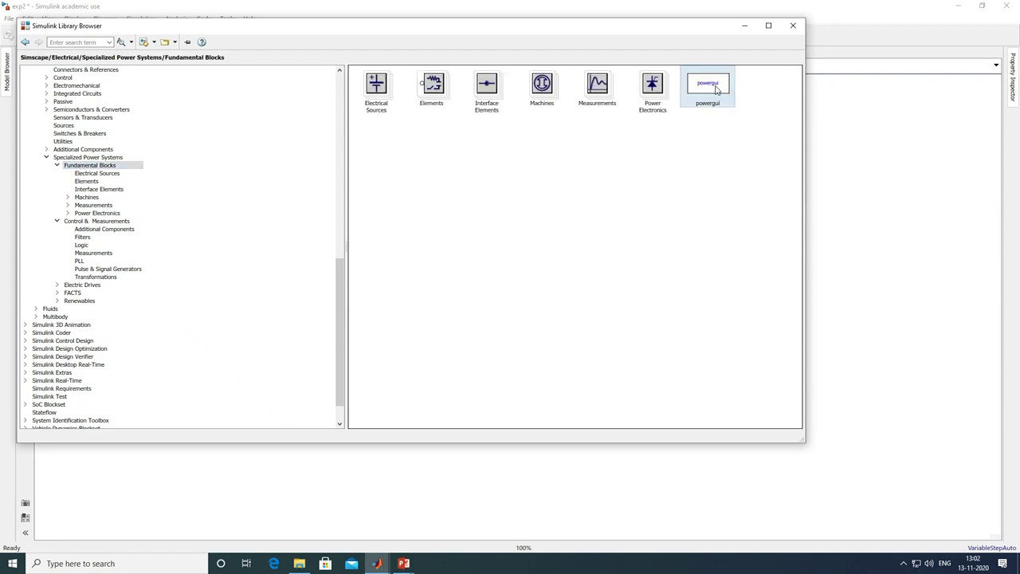
{"action": "right_click", "coordinate": [716, 89]}
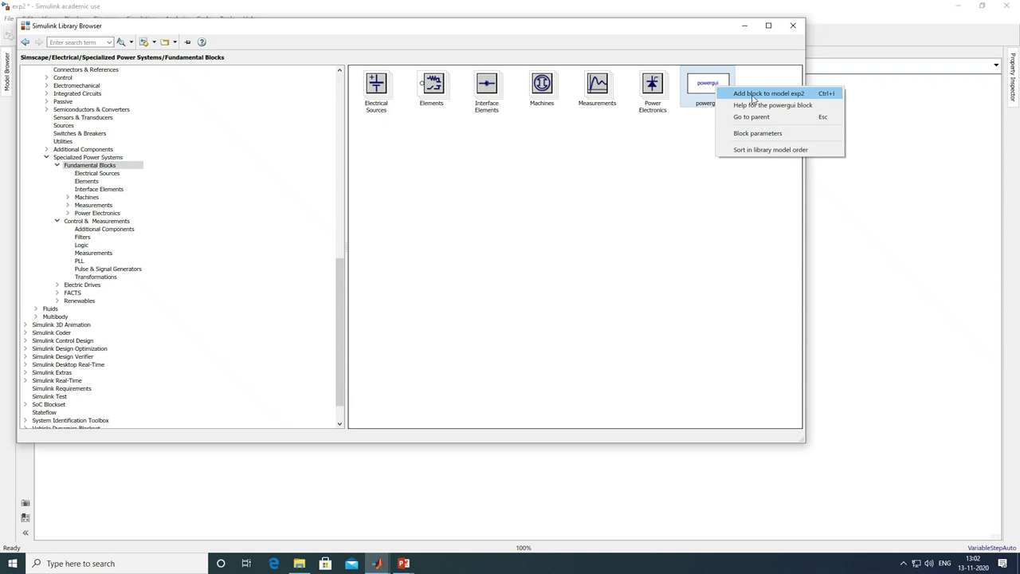
{"action": "left_click", "coordinate": [755, 96]}
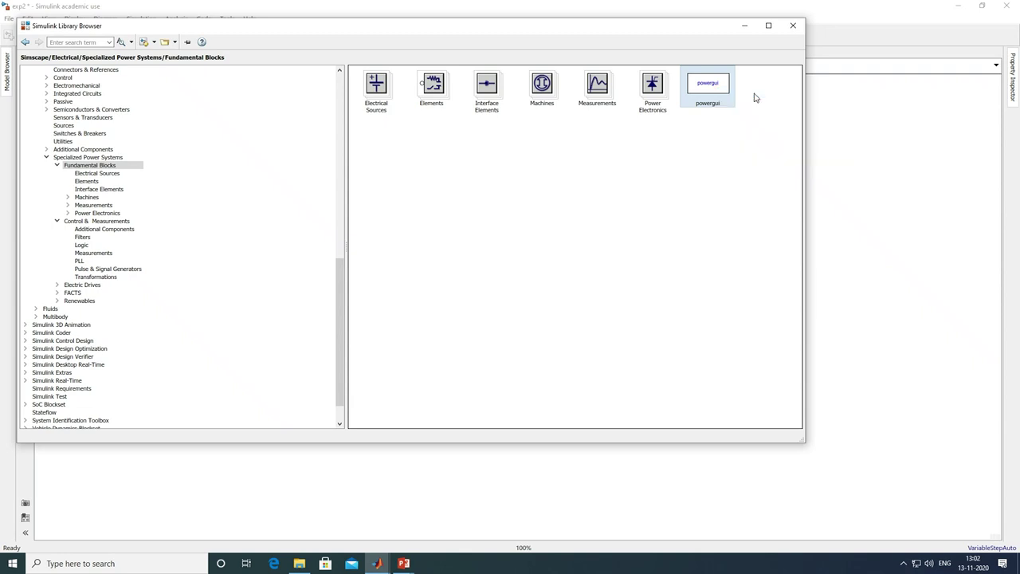
Step: Return to the exp2 canvas and pull the powergui, Display and Scope blocks out of the stacked blocks
{"action": "left_click", "coordinate": [746, 27]}
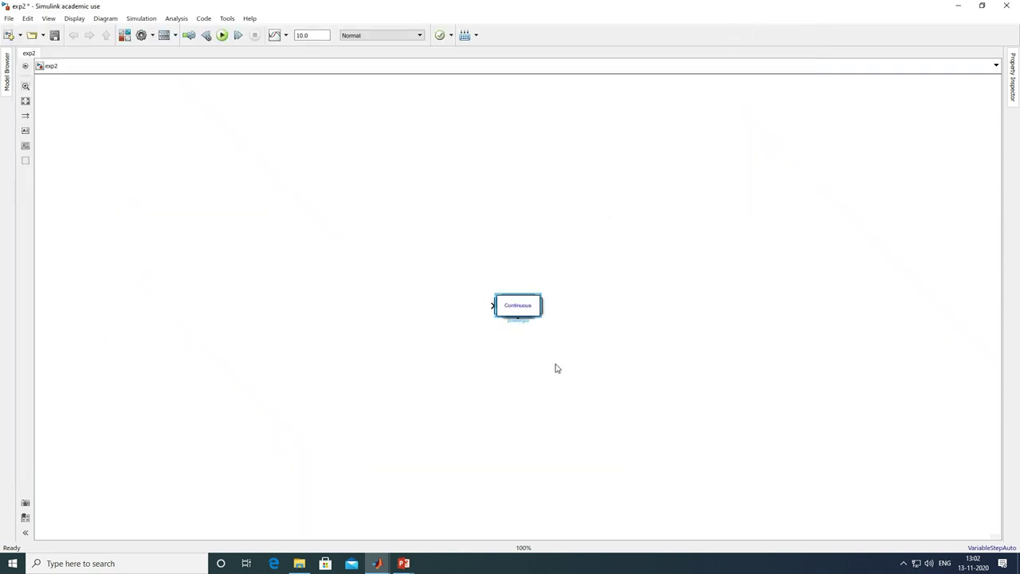
{"action": "left_click_drag", "start_coordinate": [517, 311], "coordinate": [326, 202]}
{"action": "left_click_drag", "start_coordinate": [524, 313], "coordinate": [704, 278]}
{"action": "left_click_drag", "start_coordinate": [520, 307], "coordinate": [664, 303]}
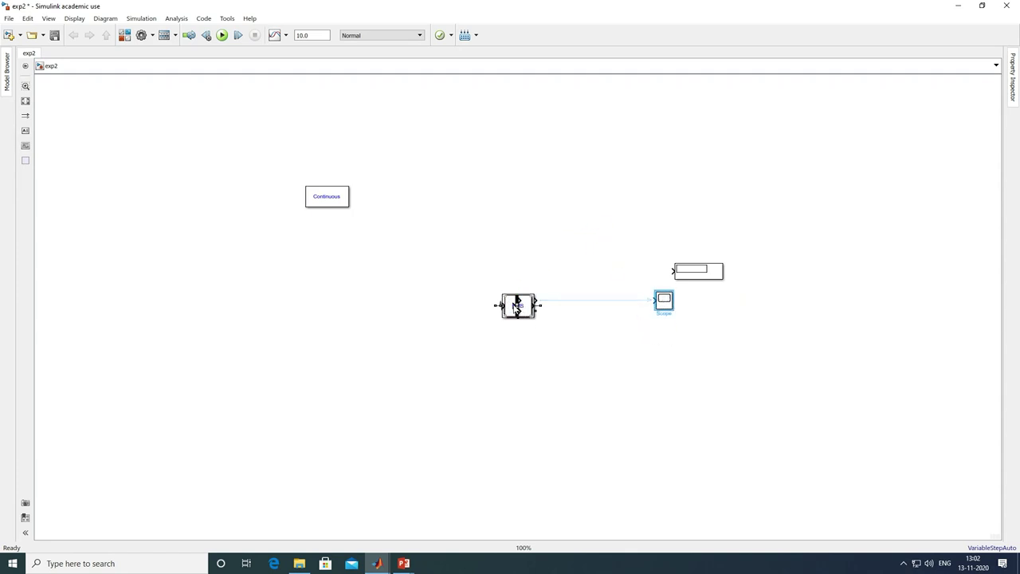
Step: Separate the Bus Selector, RMS, Mean and Diode blocks from the remaining stack and spread them around it
{"action": "left_click", "coordinate": [516, 306]}
{"action": "left_click_drag", "start_coordinate": [516, 306], "coordinate": [524, 249]}
{"action": "left_click", "coordinate": [498, 271]}
{"action": "key", "text": "Delete"}
{"action": "left_click_drag", "start_coordinate": [517, 305], "coordinate": [516, 239]}
{"action": "left_click_drag", "start_coordinate": [520, 312], "coordinate": [634, 246]}
{"action": "left_click_drag", "start_coordinate": [520, 305], "coordinate": [627, 197]}
{"action": "left_click", "coordinate": [522, 305]}
{"action": "left_click_drag", "start_coordinate": [509, 306], "coordinate": [406, 292]}
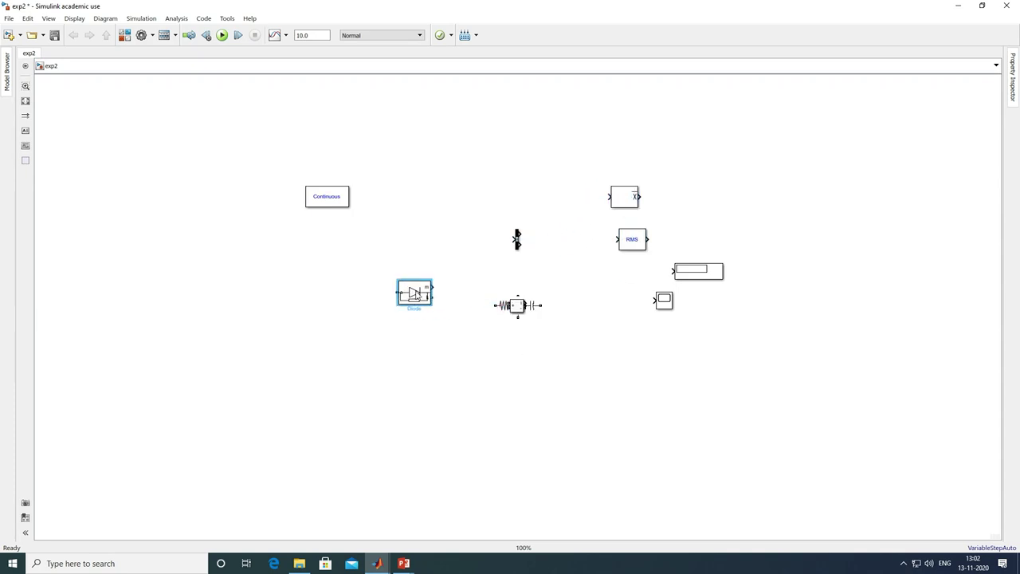
Step: Spread out the Current Measurement, Voltage Measurement, Series RLC Load, AC Voltage Source and Diode so none of them overlap
{"action": "left_click_drag", "start_coordinate": [492, 314], "coordinate": [472, 352]}
{"action": "left_click_drag", "start_coordinate": [519, 309], "coordinate": [329, 320]}
{"action": "left_click", "coordinate": [526, 311]}
{"action": "left_click_drag", "start_coordinate": [545, 309], "coordinate": [651, 309]}
{"action": "left_click_drag", "start_coordinate": [430, 299], "coordinate": [483, 278]}
{"action": "left_click_drag", "start_coordinate": [518, 317], "coordinate": [386, 317]}
{"action": "left_click_drag", "start_coordinate": [472, 353], "coordinate": [414, 374]}
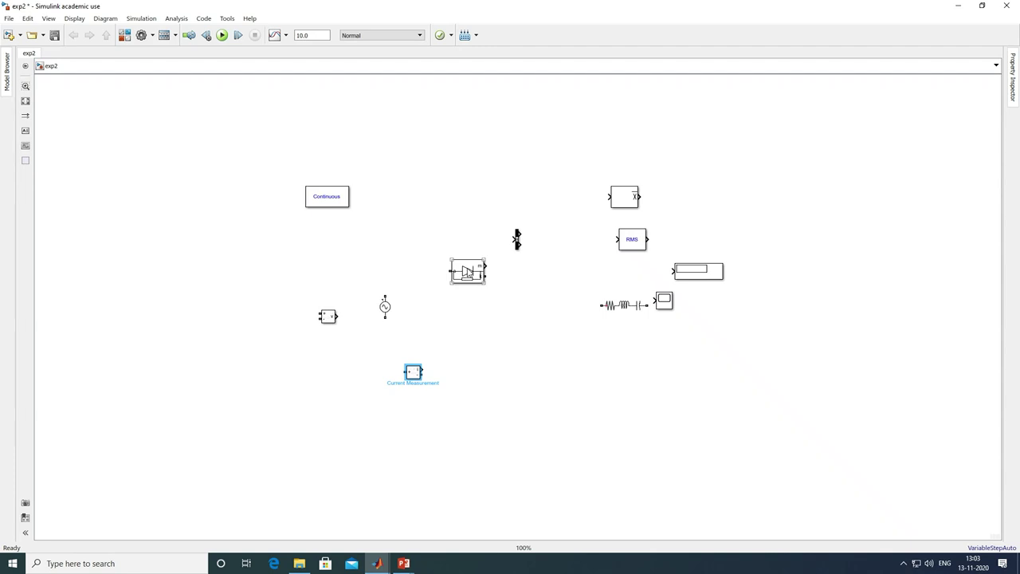
Step: Rotate the Diode block until it points upward and place it between the AC source and the Bus Selector
{"action": "left_click", "coordinate": [467, 272]}
{"action": "key", "text": "ctrl+r"}
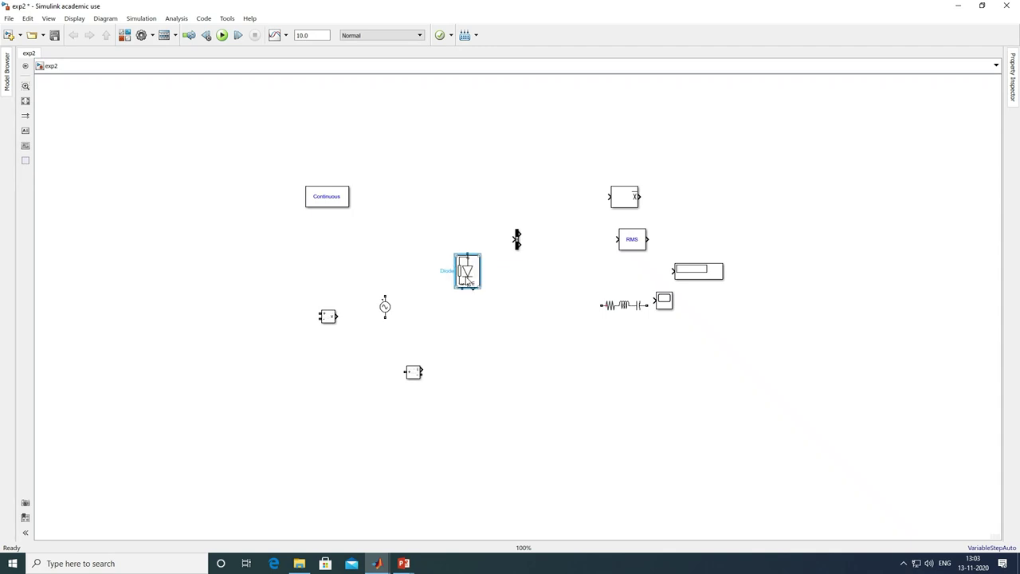
{"action": "key", "text": "ctrl+r"}
{"action": "key", "text": "ctrl+r"}
{"action": "left_click_drag", "start_coordinate": [469, 269], "coordinate": [447, 276]}
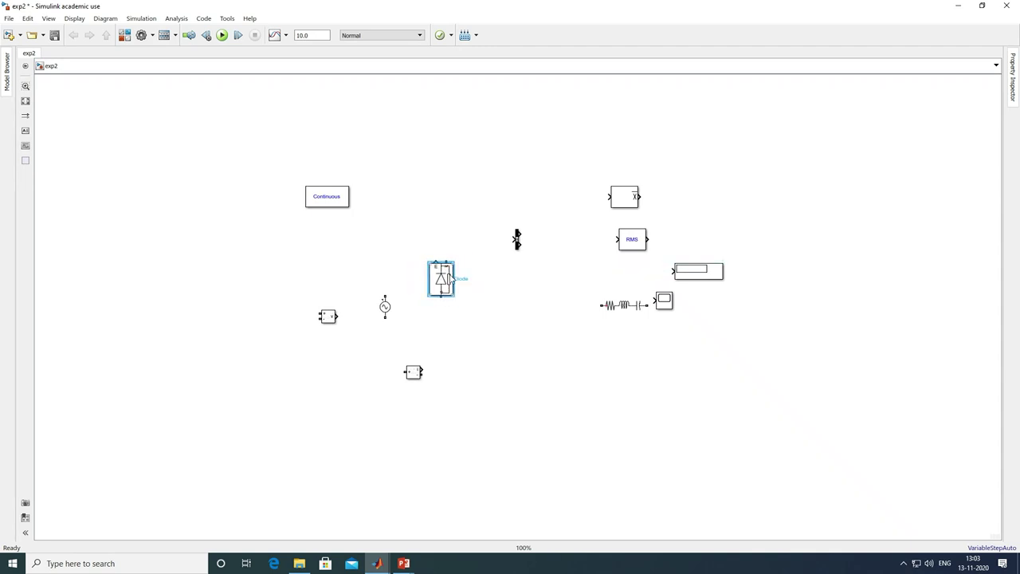
Step: Copy the upright Diode three times to form a two-by-two bridge, moving the Current Measurement below it
{"action": "left_click_drag", "start_coordinate": [446, 284], "coordinate": [514, 288]}
{"action": "left_click", "coordinate": [442, 286]}
{"action": "left_click_drag", "start_coordinate": [442, 286], "coordinate": [441, 337]}
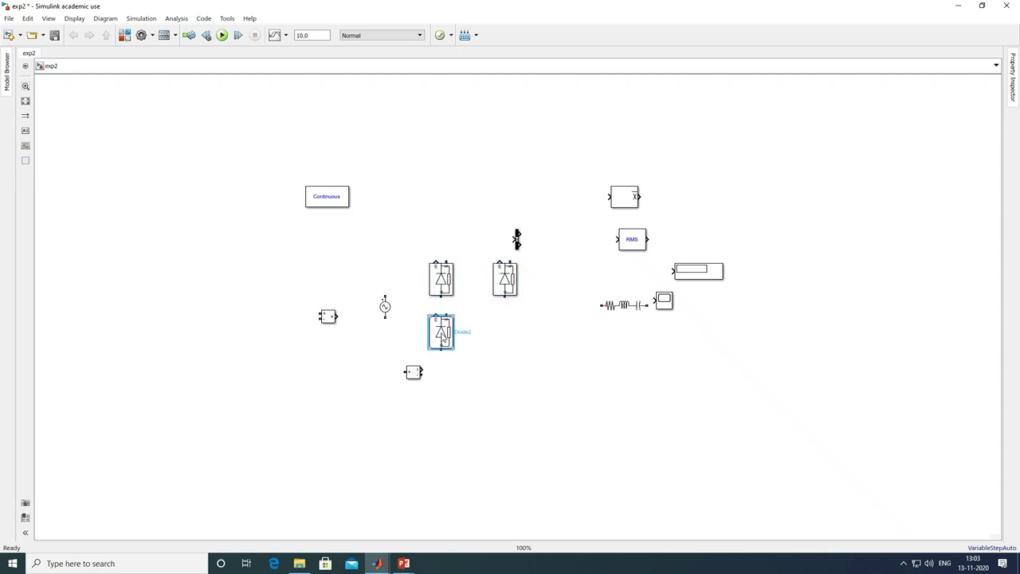
{"action": "left_click", "coordinate": [508, 281]}
{"action": "left_click_drag", "start_coordinate": [508, 280], "coordinate": [505, 333]}
{"action": "left_click_drag", "start_coordinate": [421, 370], "coordinate": [422, 398]}
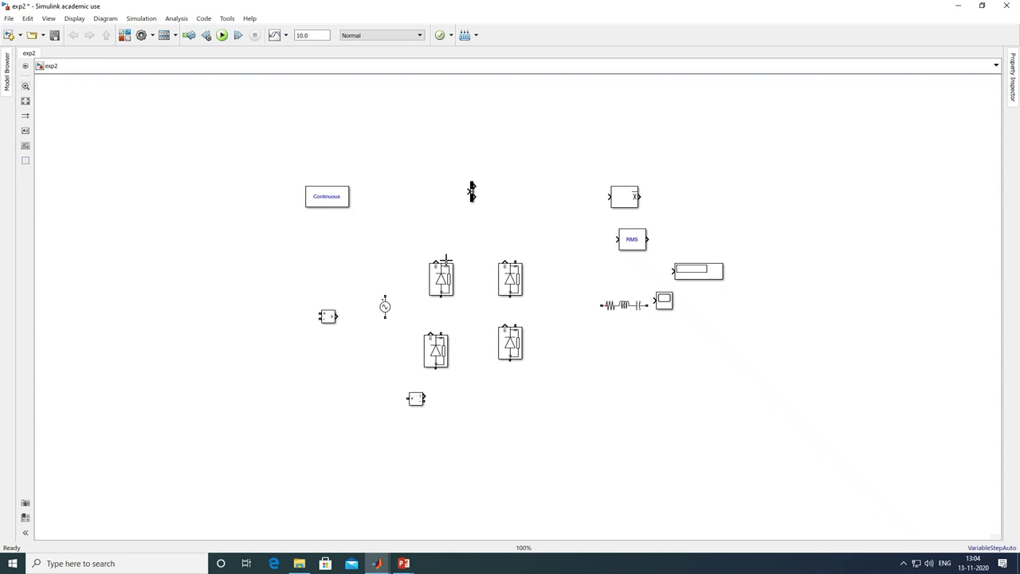
Step: Wire the four diodes into a bridge by joining the upper cathodes, the lower anodes and each vertical pair
{"action": "left_click_drag", "start_coordinate": [446, 258], "coordinate": [516, 255]}
{"action": "left_click_drag", "start_coordinate": [514, 356], "coordinate": [515, 369]}
{"action": "left_click", "coordinate": [437, 365]}
{"action": "mouse_move", "coordinate": [436, 372]}
{"action": "left_mouse_down"}
{"action": "mouse_move", "coordinate": [474, 390]}
{"action": "mouse_move", "coordinate": [507, 387]}
{"action": "mouse_move", "coordinate": [511, 377]}
{"action": "left_mouse_up"}
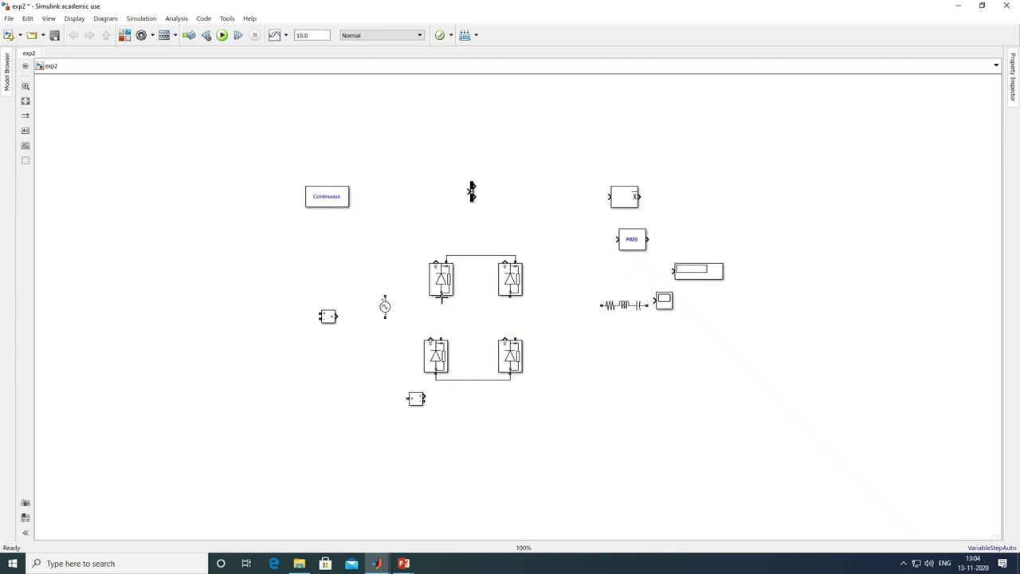
{"action": "left_click_drag", "start_coordinate": [441, 298], "coordinate": [438, 335]}
{"action": "left_click_drag", "start_coordinate": [509, 298], "coordinate": [514, 340]}
Step: Connect the AC Voltage Source's upper terminal to the left diode leg's midpoint and its lower terminal to the right leg's midpoint
{"action": "left_click_drag", "start_coordinate": [384, 312], "coordinate": [383, 321]}
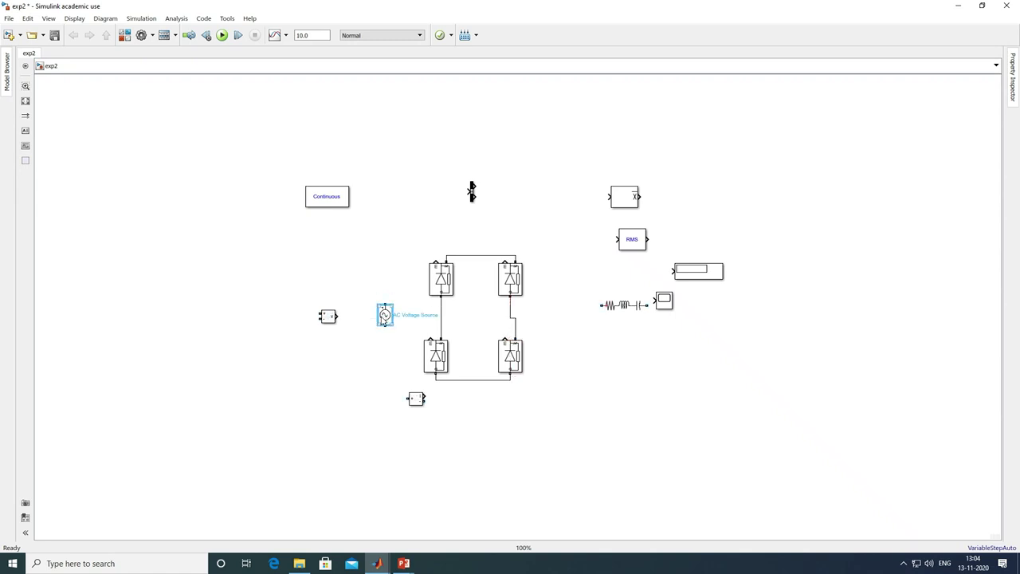
{"action": "left_click", "coordinate": [387, 298]}
{"action": "left_click_drag", "start_coordinate": [390, 297], "coordinate": [440, 316]}
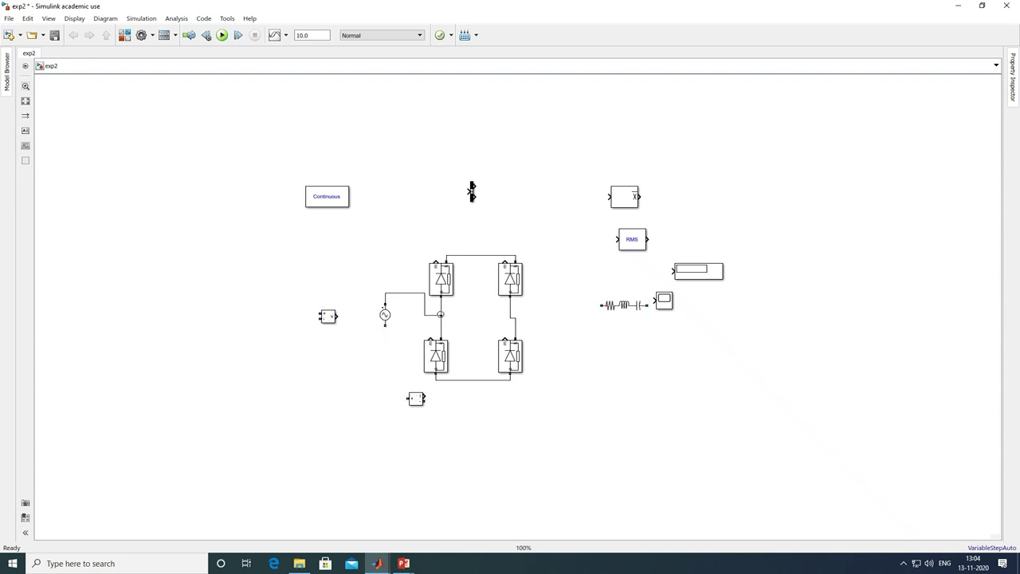
{"action": "mouse_move", "coordinate": [385, 325]}
{"action": "left_mouse_down"}
{"action": "mouse_move", "coordinate": [385, 336]}
{"action": "mouse_move", "coordinate": [424, 344]}
{"action": "mouse_move", "coordinate": [430, 330]}
{"action": "mouse_move", "coordinate": [514, 324]}
{"action": "left_mouse_up"}
Step: Replace the line from the source's upper terminal to the left diode leg with the Current Measurement block in series
{"action": "left_click", "coordinate": [416, 294]}
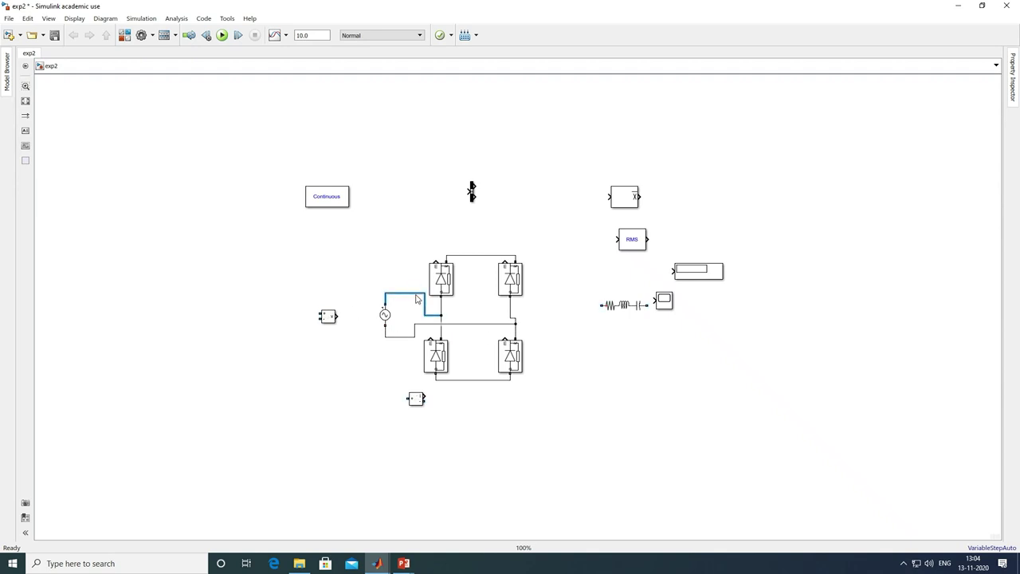
{"action": "key", "text": "Delete"}
{"action": "left_click_drag", "start_coordinate": [416, 403], "coordinate": [407, 292]}
Step: Place copies of the Current Measurement and Voltage Measurement blocks to the right of the diode bridge
{"action": "mouse_move", "coordinate": [396, 289]}
{"action": "left_mouse_down"}
{"action": "mouse_move", "coordinate": [382, 303]}
{"action": "mouse_move", "coordinate": [415, 291]}
{"action": "mouse_move", "coordinate": [431, 310]}
{"action": "mouse_move", "coordinate": [441, 304]}
{"action": "mouse_move", "coordinate": [411, 290]}
{"action": "mouse_move", "coordinate": [557, 264]}
{"action": "mouse_move", "coordinate": [573, 274]}
{"action": "left_mouse_up"}
{"action": "left_click", "coordinate": [409, 290]}
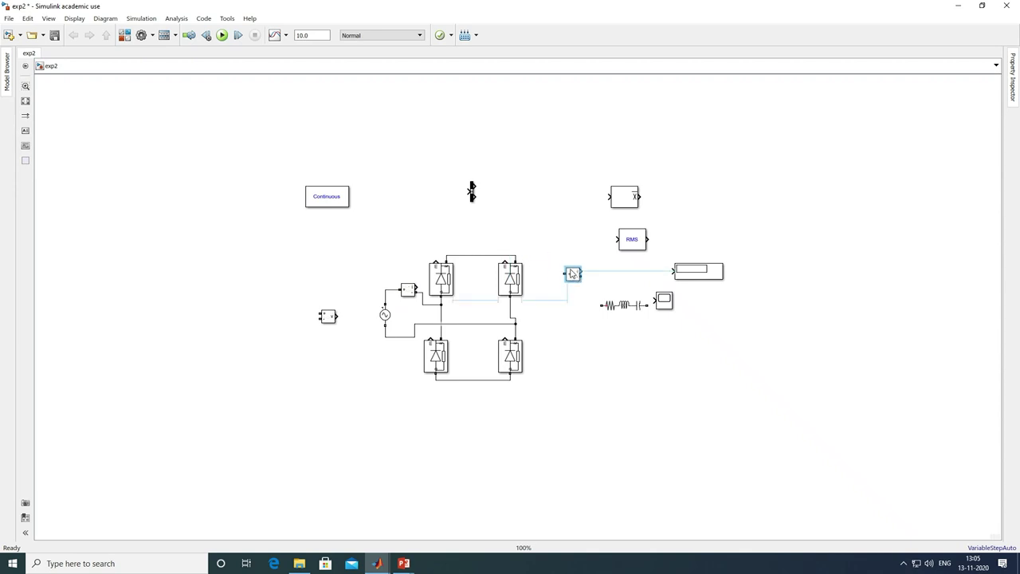
{"action": "left_click_drag", "start_coordinate": [328, 315], "coordinate": [619, 272]}
{"action": "left_click", "coordinate": [574, 338]}
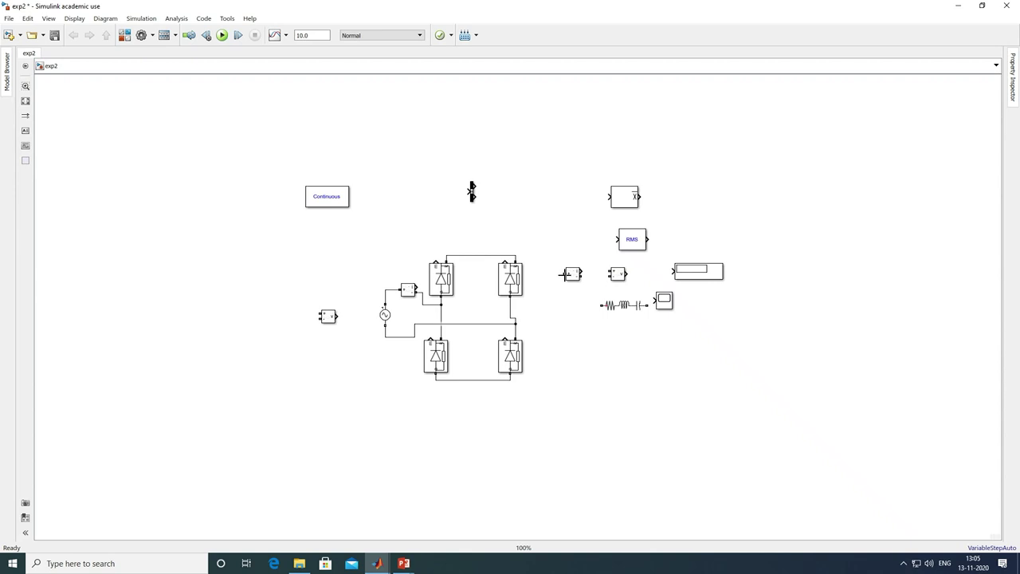
Step: Connect the copied Current Measurement's input to the bridge's upper rail and move the copied Voltage Measurement below the Scope and Display
{"action": "left_click_drag", "start_coordinate": [564, 274], "coordinate": [511, 254]}
{"action": "left_click_drag", "start_coordinate": [627, 280], "coordinate": [744, 361]}
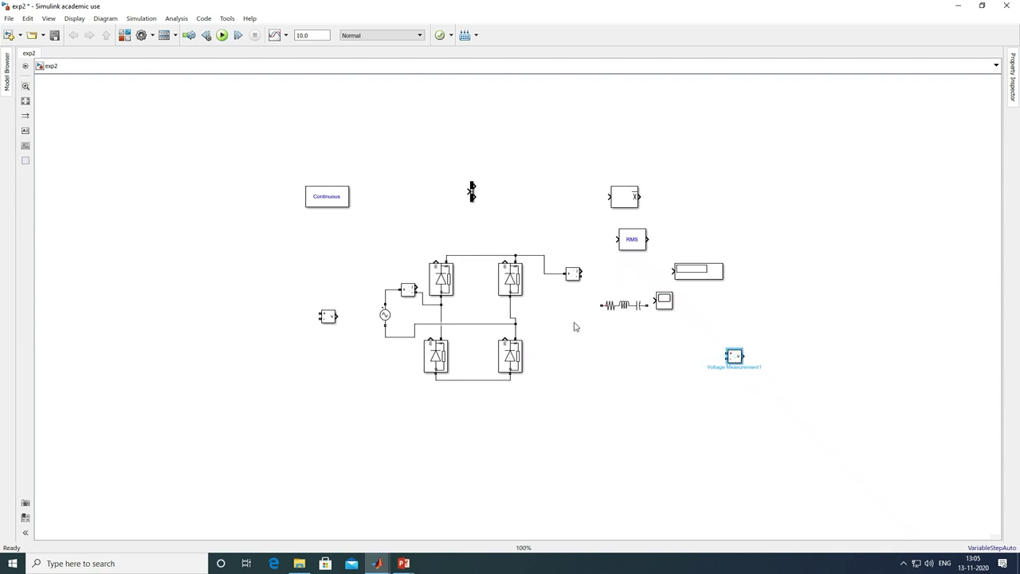
Step: Check the Series RLC Load's parameters, then delete that load block from the model
{"action": "double_click", "coordinate": [625, 309]}
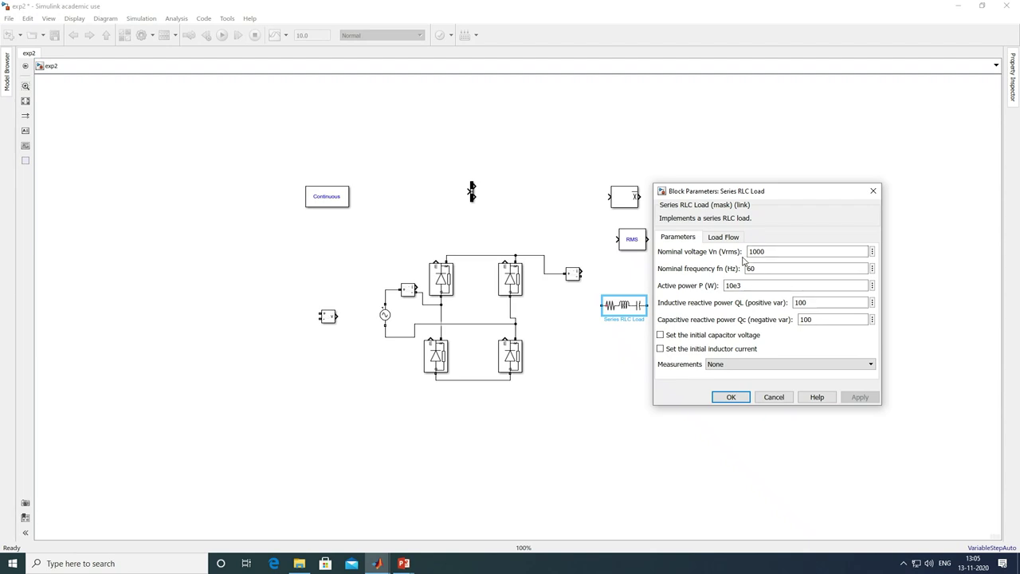
{"action": "left_click", "coordinate": [872, 191]}
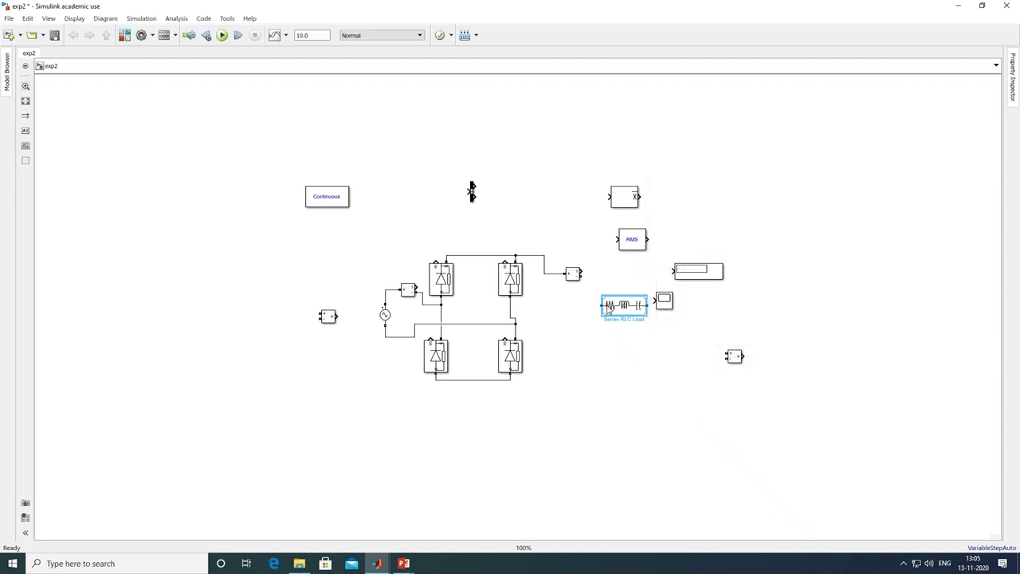
{"action": "key", "text": "Delete"}
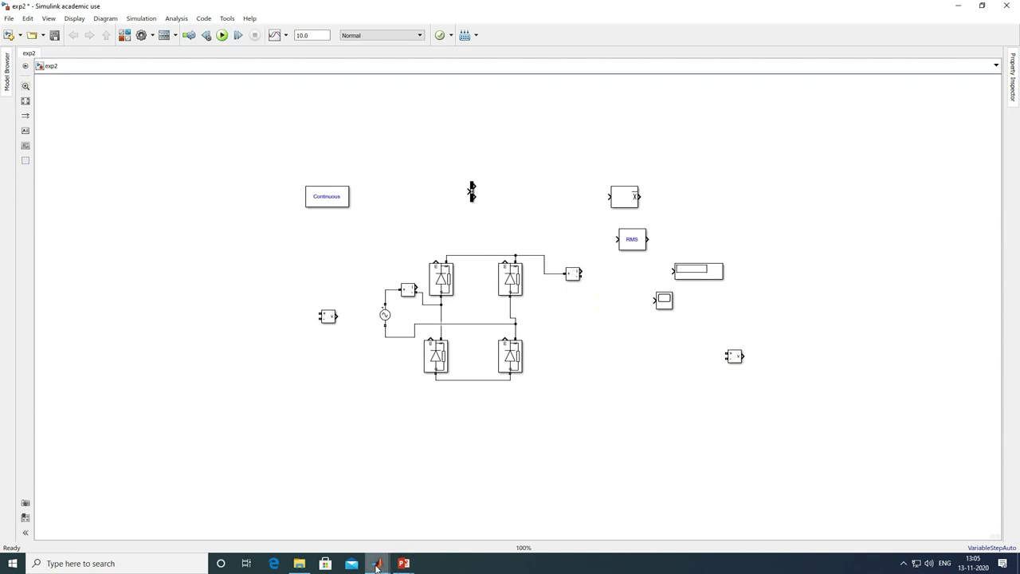
Step: Add a Series RLC Branch block from the Specialized Power Systems Elements library and place it to the right of the diode bridge
{"action": "mouse_move", "coordinate": [376, 567]}
{"action": "left_click", "coordinate": [561, 532]}
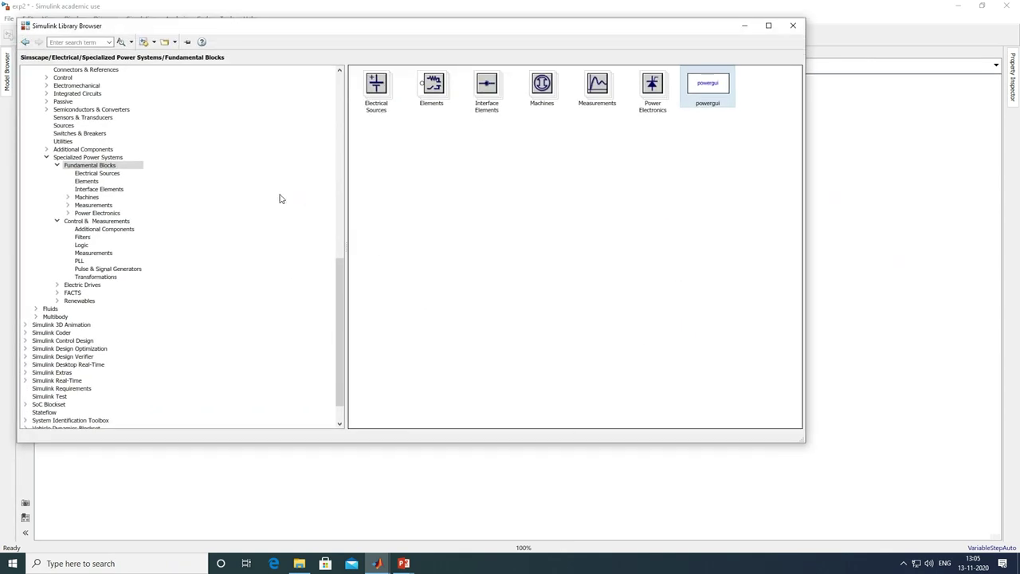
{"action": "left_click", "coordinate": [94, 183]}
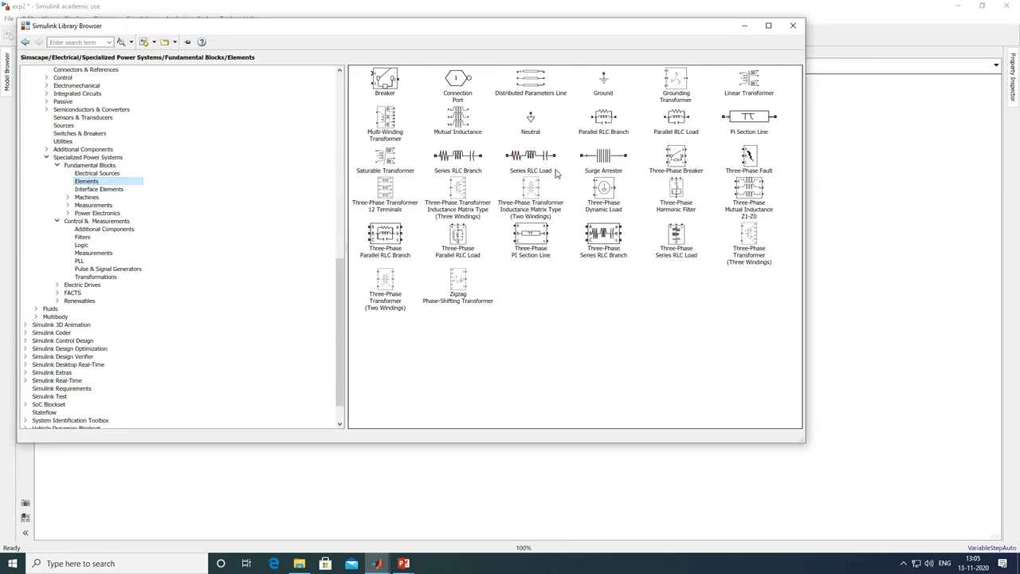
{"action": "left_click", "coordinate": [465, 156]}
{"action": "right_click", "coordinate": [468, 154]}
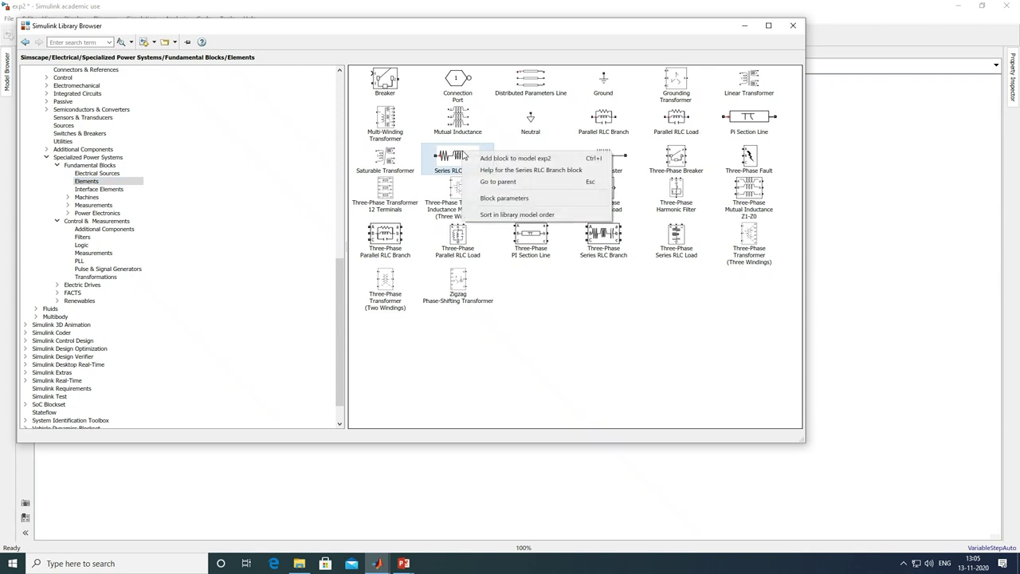
{"action": "left_click", "coordinate": [516, 158]}
{"action": "left_click", "coordinate": [744, 25]}
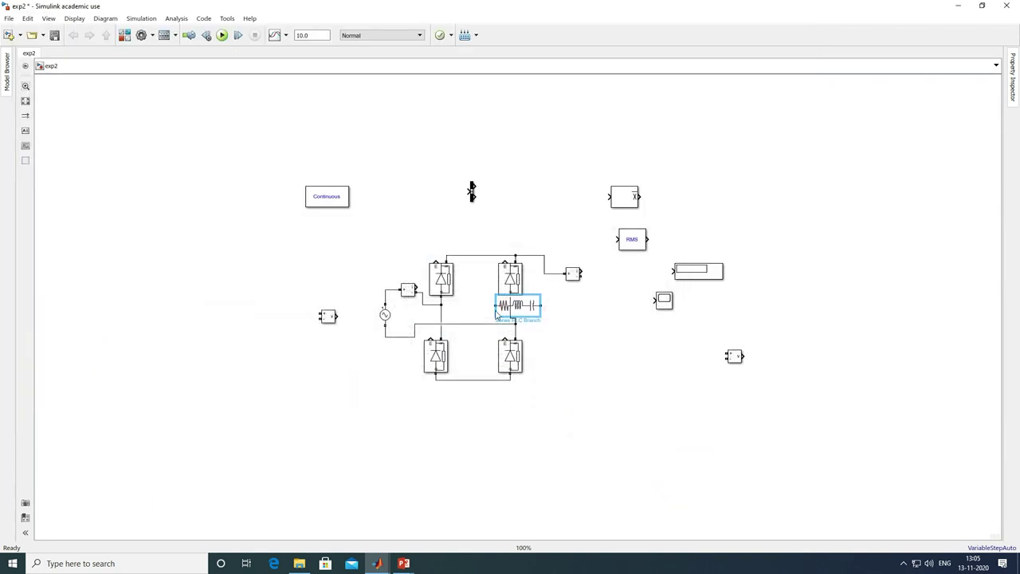
{"action": "left_click_drag", "start_coordinate": [528, 313], "coordinate": [612, 342]}
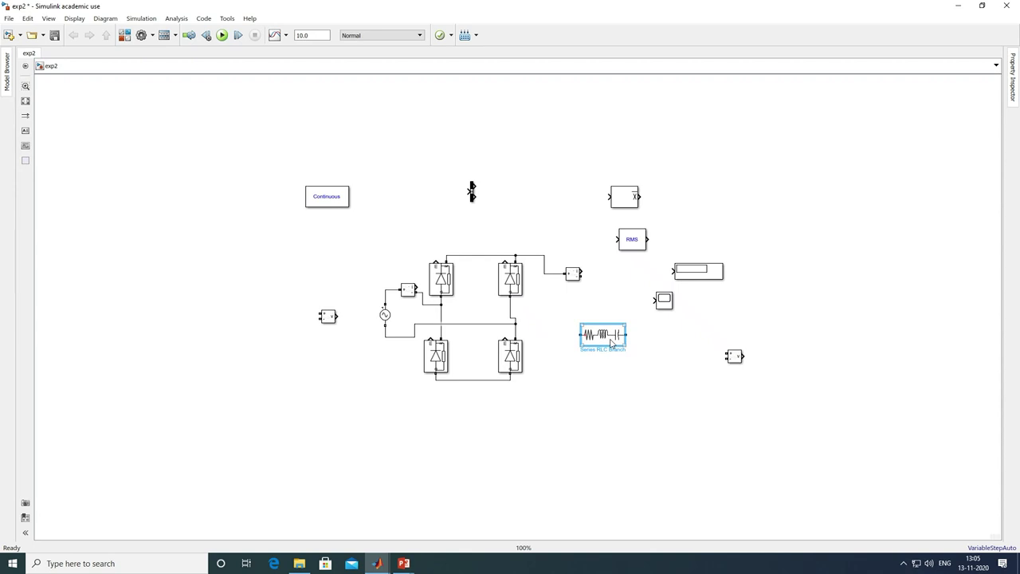
Step: Set the Series RLC Branch's branch type to R with a resistance of 25 ohms
{"action": "double_click", "coordinate": [612, 342]}
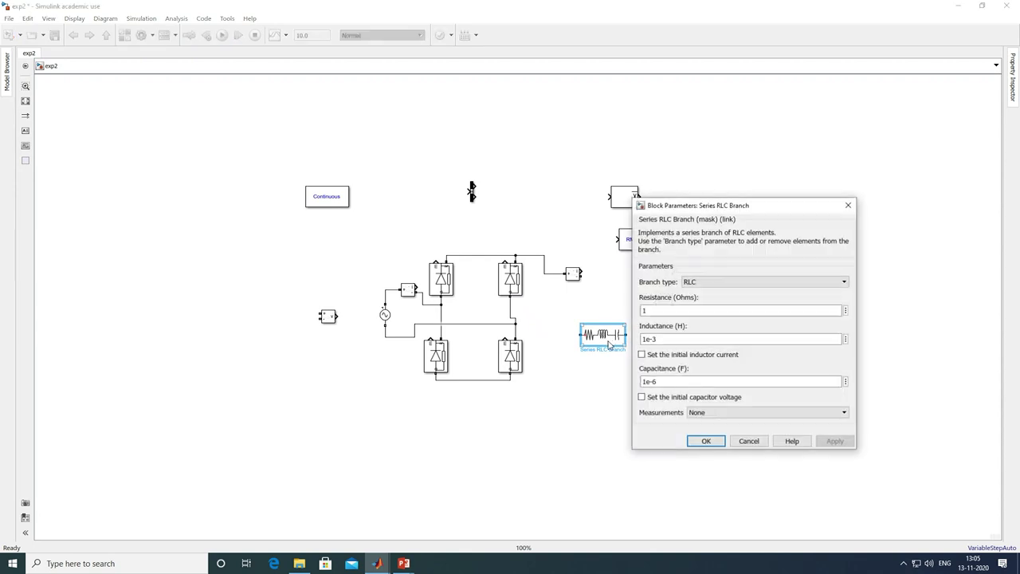
{"action": "left_click", "coordinate": [707, 283]}
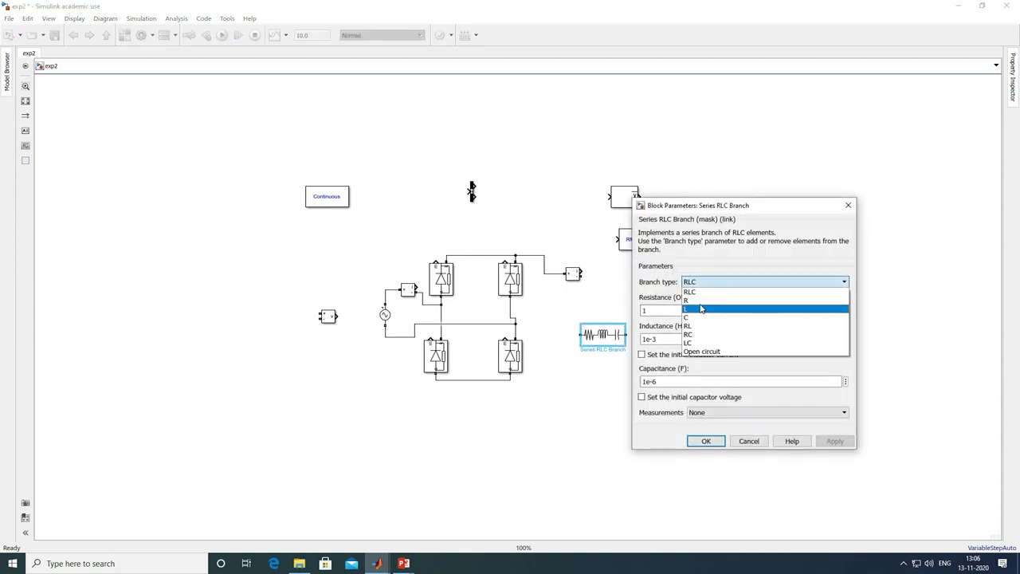
{"action": "left_click", "coordinate": [700, 304]}
{"action": "double_click", "coordinate": [649, 310]}
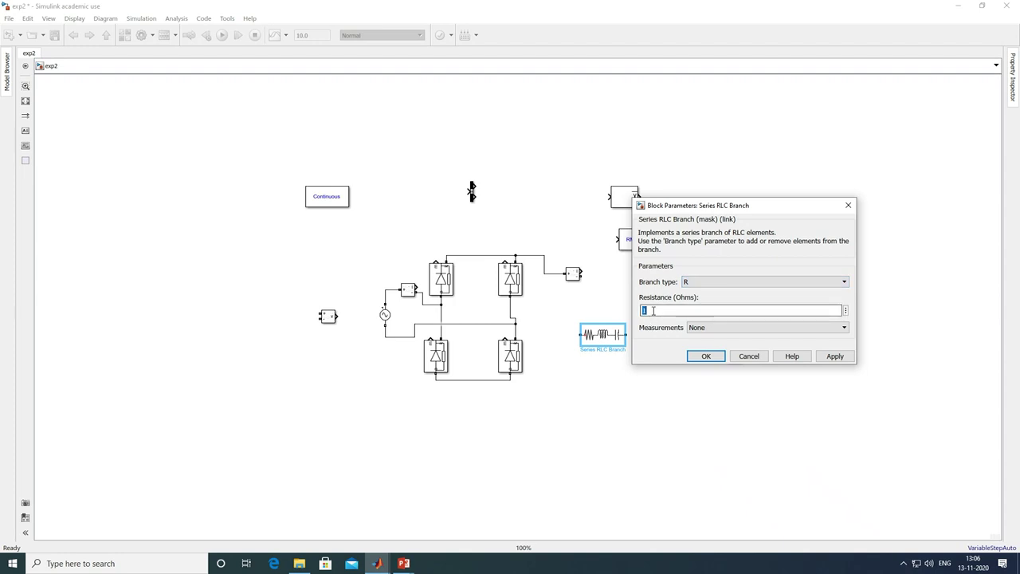
{"action": "type", "text": "25"}
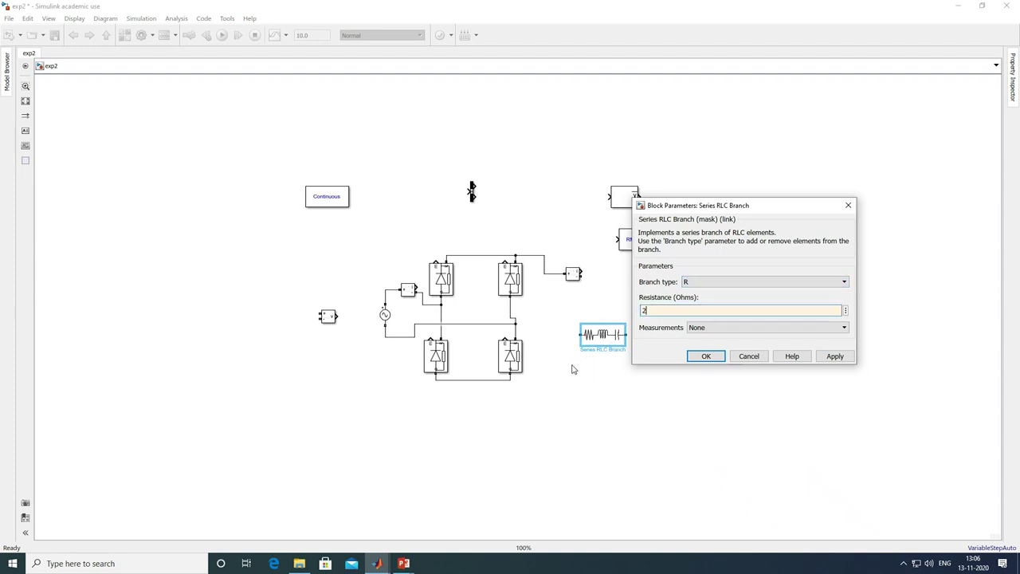
{"action": "left_click", "coordinate": [836, 359]}
{"action": "left_click", "coordinate": [702, 356]}
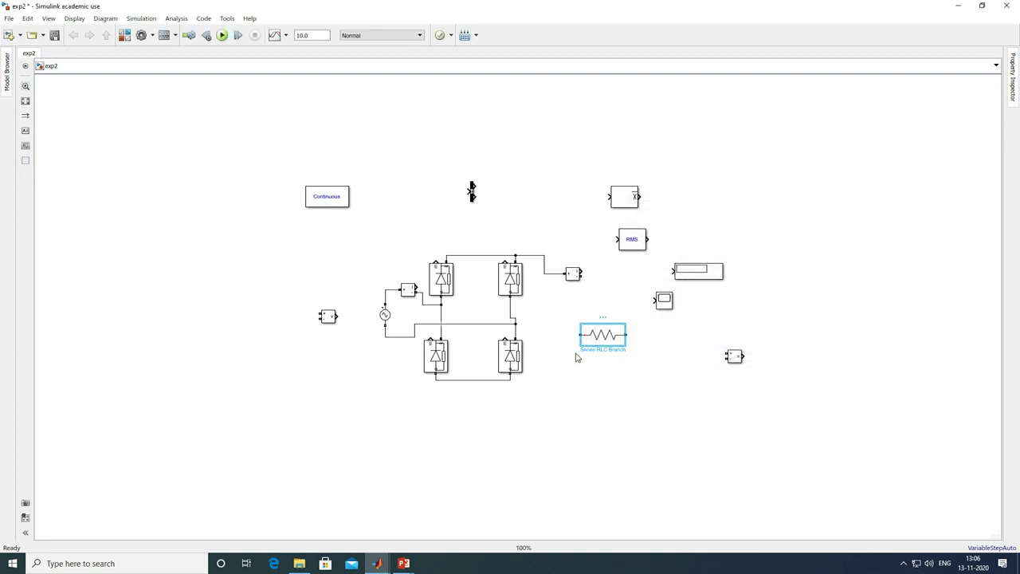
Step: Rotate the resistor vertically and wire it between the right Current Measurement's output and the bridge's lower rail, straightening the rail below the diodes
{"action": "key", "text": "ctrl+r"}
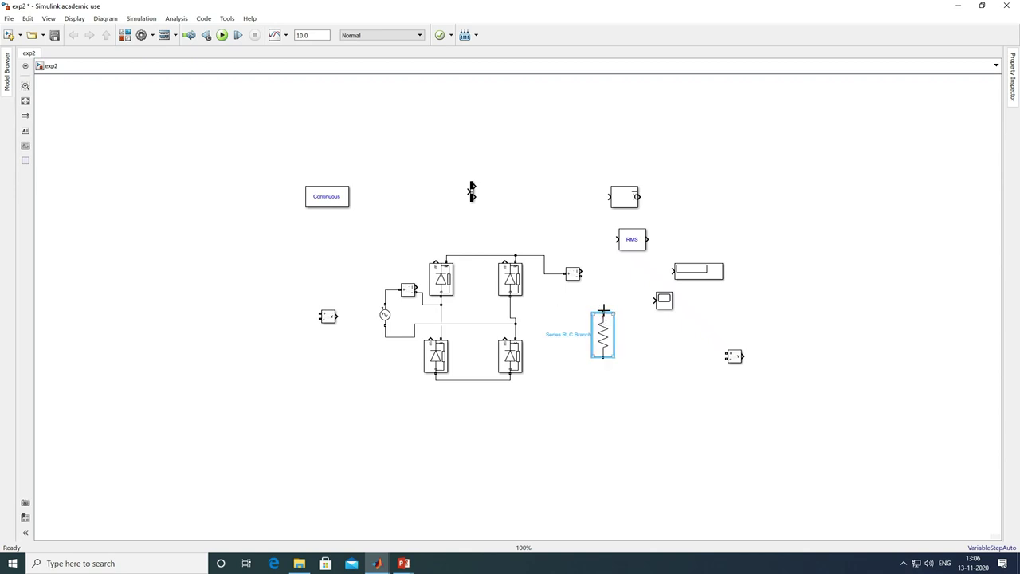
{"action": "left_click_drag", "start_coordinate": [603, 308], "coordinate": [580, 273]}
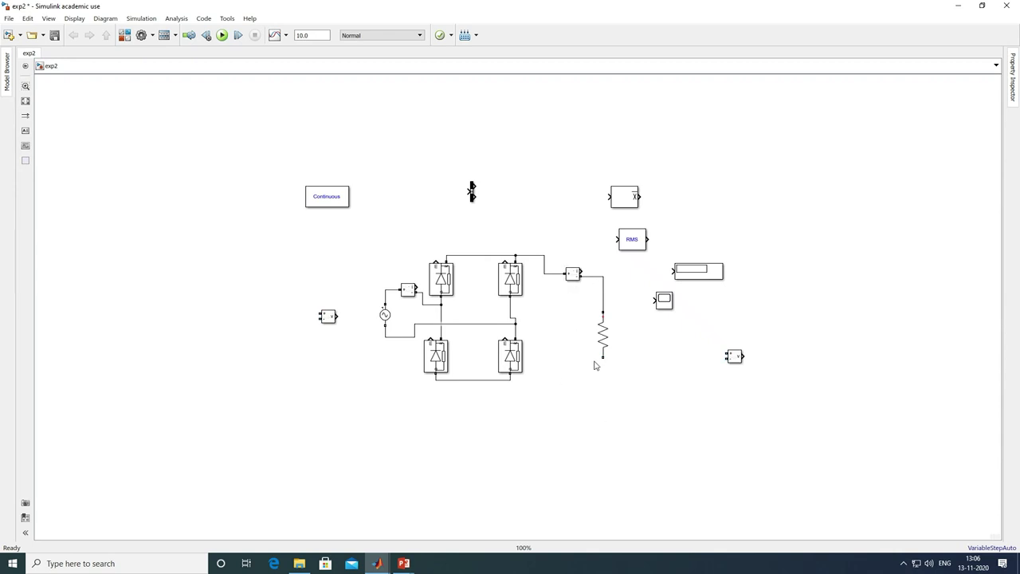
{"action": "left_click_drag", "start_coordinate": [604, 358], "coordinate": [464, 382]}
{"action": "left_click_drag", "start_coordinate": [550, 380], "coordinate": [546, 391]}
{"action": "mouse_move", "coordinate": [460, 384]}
{"action": "left_mouse_down"}
{"action": "mouse_move", "coordinate": [462, 396]}
{"action": "mouse_move", "coordinate": [465, 389]}
{"action": "left_mouse_up"}
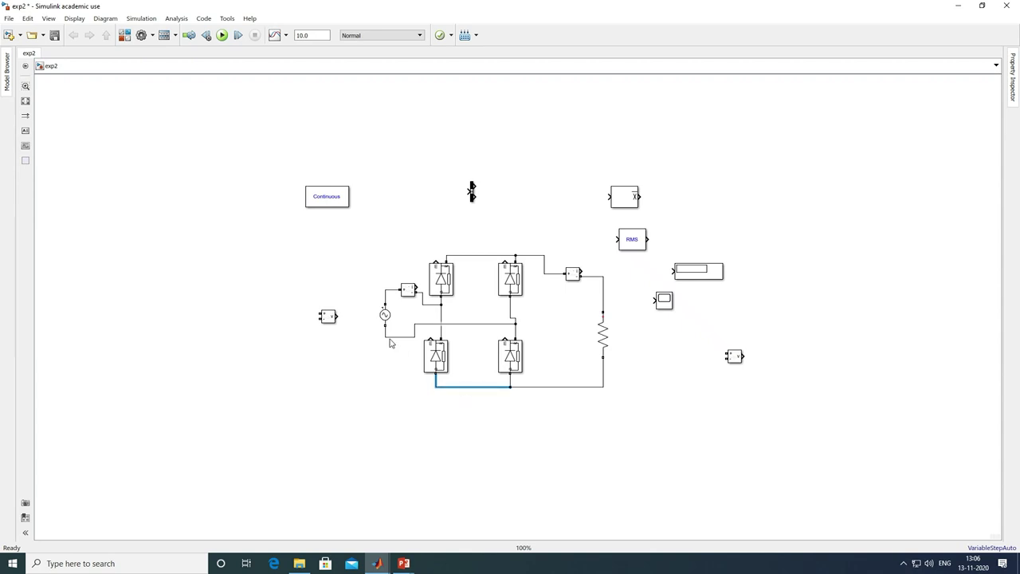
Step: Move the Scope aside and connect the Voltage Measurement blocks, one across the AC source and the other, moved beside the resistor, across the resistor
{"action": "left_click_drag", "start_coordinate": [664, 301], "coordinate": [740, 315]}
{"action": "left_click_drag", "start_coordinate": [736, 358], "coordinate": [653, 353]}
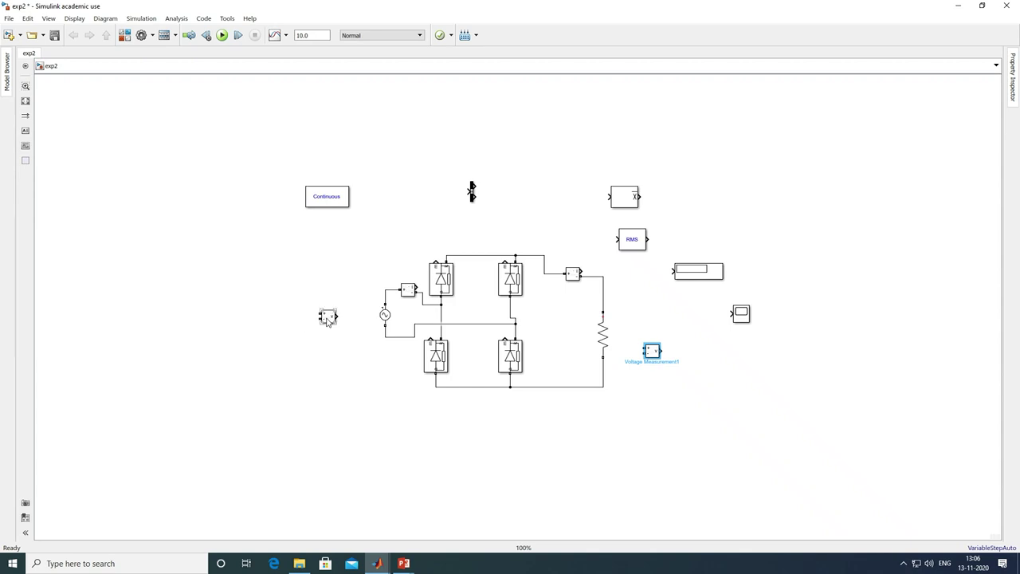
{"action": "left_click_drag", "start_coordinate": [317, 313], "coordinate": [384, 296]}
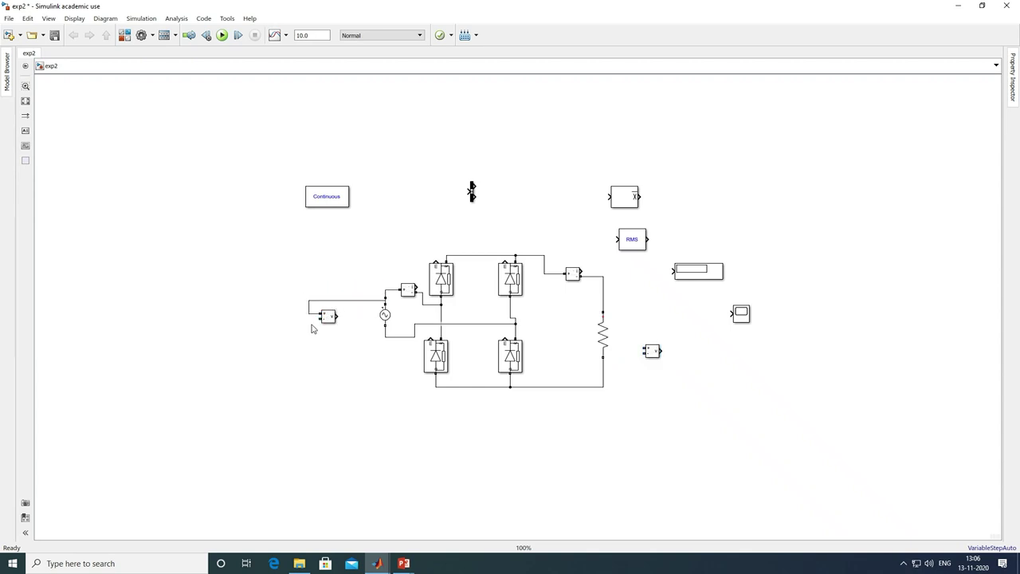
{"action": "left_click_drag", "start_coordinate": [316, 317], "coordinate": [384, 330]}
{"action": "left_click_drag", "start_coordinate": [642, 348], "coordinate": [603, 308]}
{"action": "left_click_drag", "start_coordinate": [642, 353], "coordinate": [603, 368]}
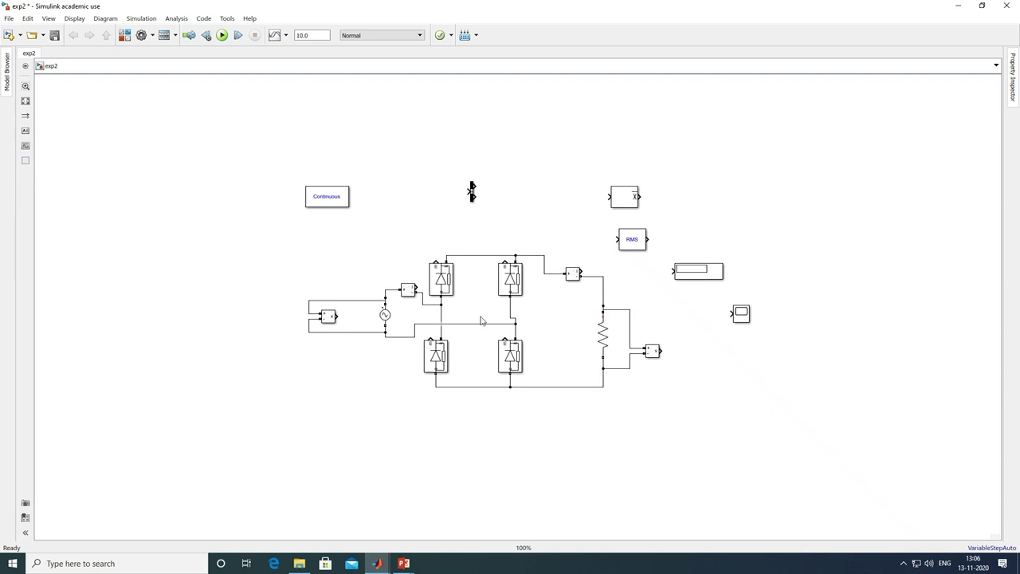
Step: Check the upper-left diode's parameters and name the diodes D1 (upper left), D2 (lower right), Di3 (upper right) and D4 (lower left)
{"action": "double_click", "coordinate": [442, 282]}
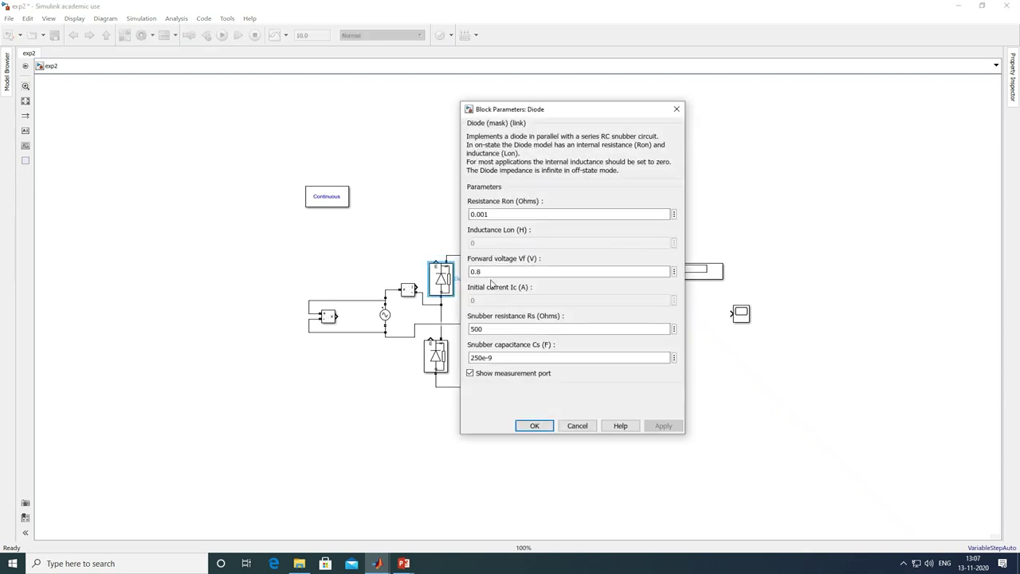
{"action": "left_click", "coordinate": [676, 109]}
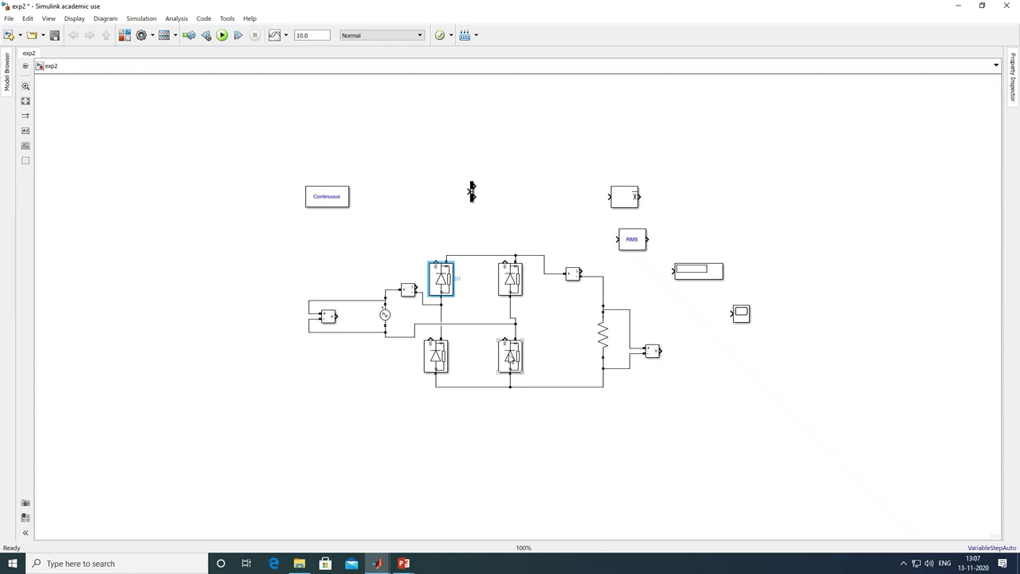
{"action": "left_click", "coordinate": [511, 358]}
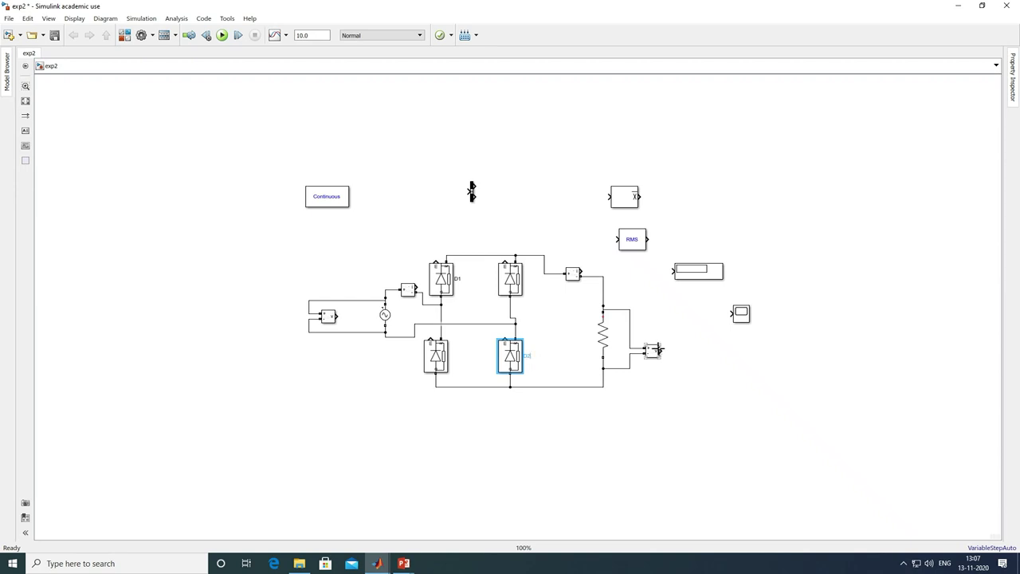
{"action": "left_click", "coordinate": [511, 285]}
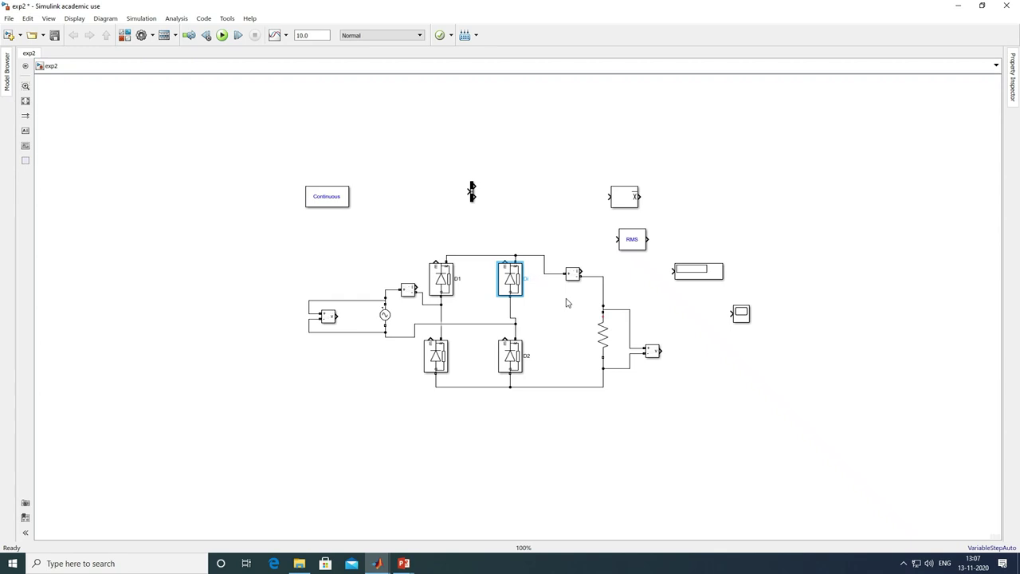
{"action": "left_click", "coordinate": [439, 364]}
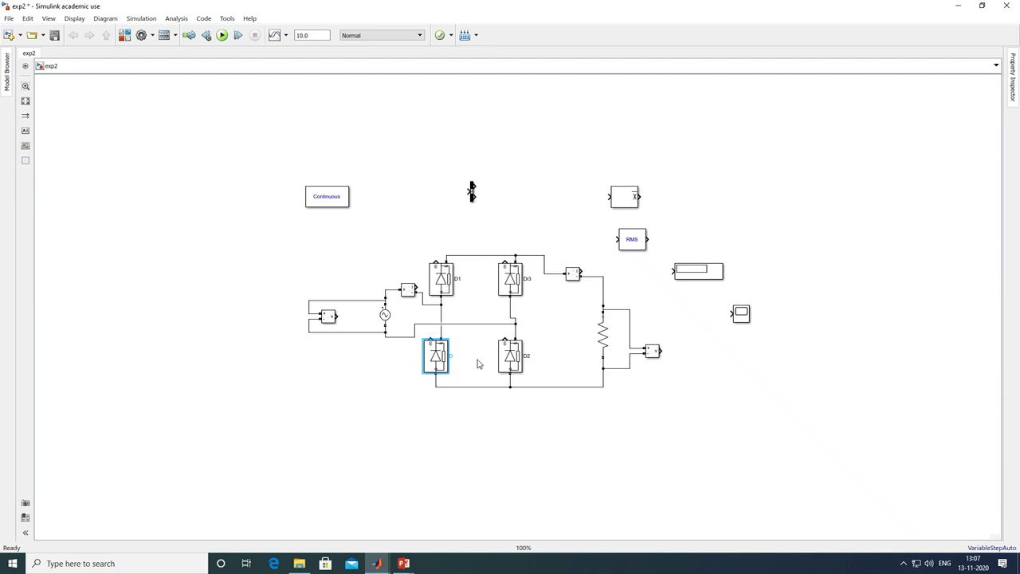
{"action": "left_click", "coordinate": [514, 431]}
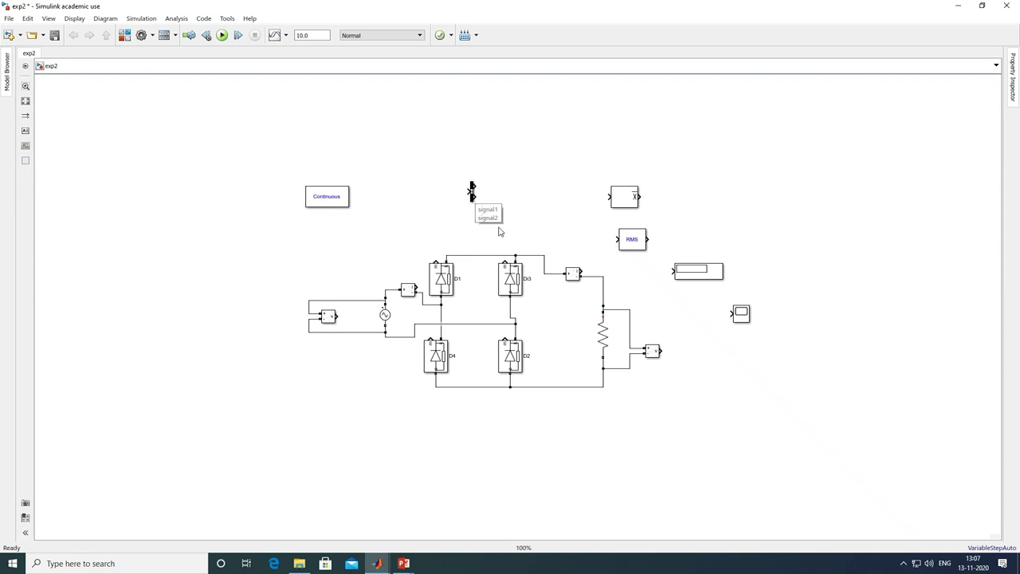
Step: Place a copy of the Bus Selector block to the right of the original, above diode Di3
{"action": "left_click_drag", "start_coordinate": [473, 195], "coordinate": [529, 202]}
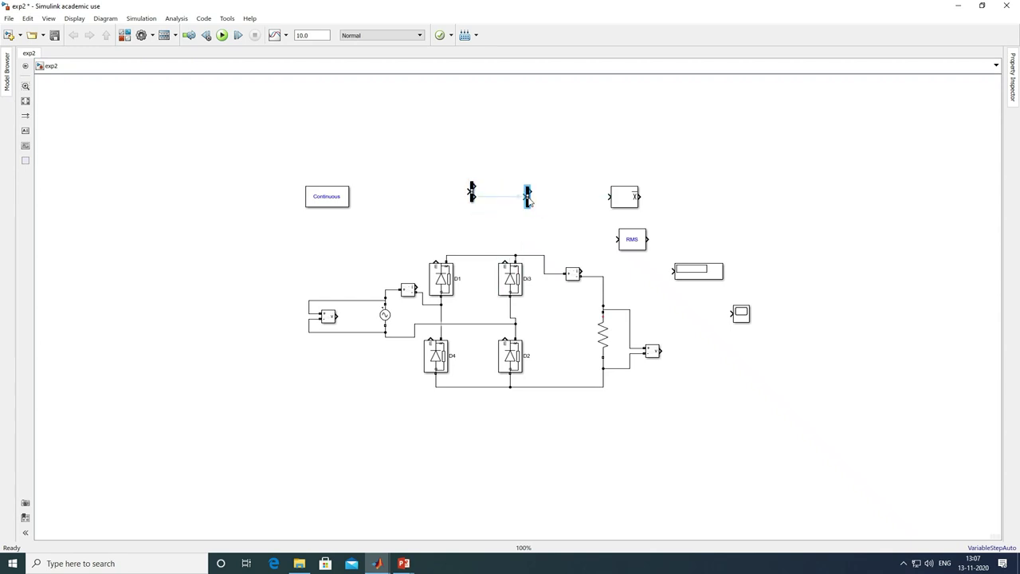
{"action": "left_click", "coordinate": [483, 205]}
{"action": "mouse_move", "coordinate": [470, 191]}
{"action": "left_mouse_down"}
{"action": "mouse_move", "coordinate": [455, 193]}
{"action": "mouse_move", "coordinate": [436, 257]}
{"action": "left_mouse_up"}
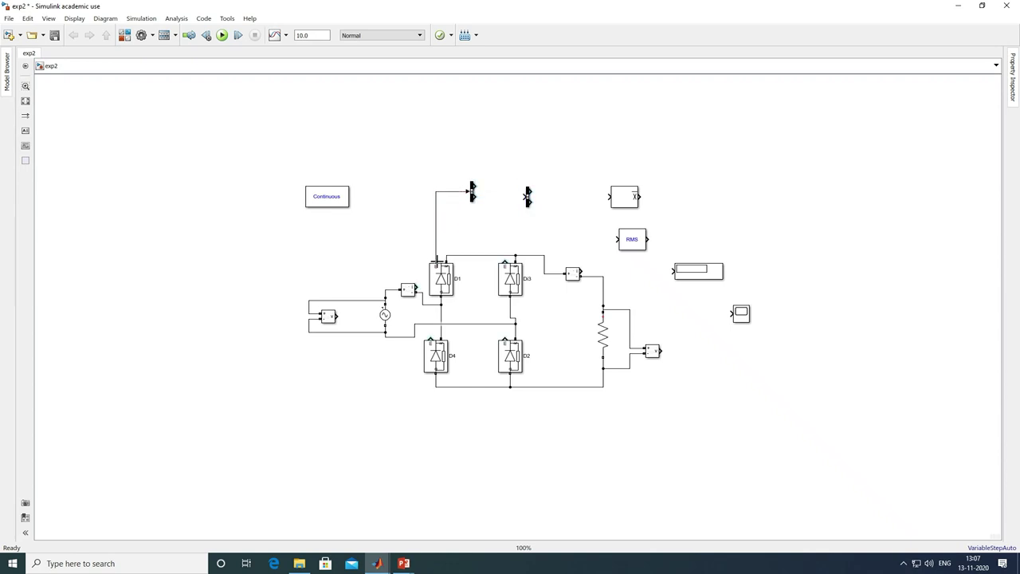
{"action": "mouse_move", "coordinate": [438, 259]}
{"action": "left_mouse_down"}
{"action": "mouse_move", "coordinate": [445, 266]}
{"action": "mouse_move", "coordinate": [432, 256]}
{"action": "left_mouse_up"}
{"action": "left_click", "coordinate": [443, 254]}
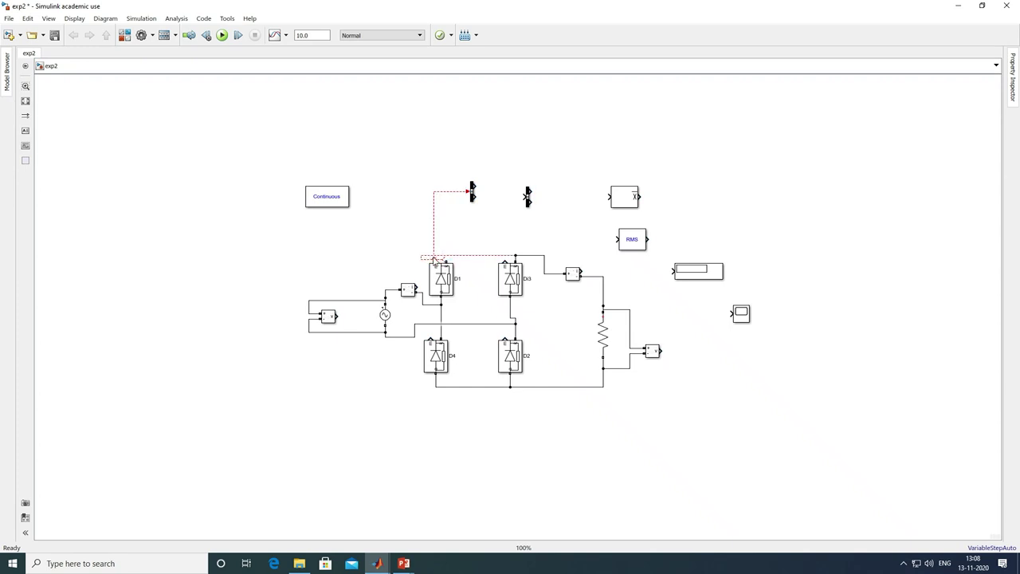
{"action": "left_click_drag", "start_coordinate": [457, 256], "coordinate": [458, 257]}
{"action": "key", "text": "Delete"}
{"action": "left_click_drag", "start_coordinate": [436, 258], "coordinate": [438, 240]}
{"action": "left_click", "coordinate": [433, 223]}
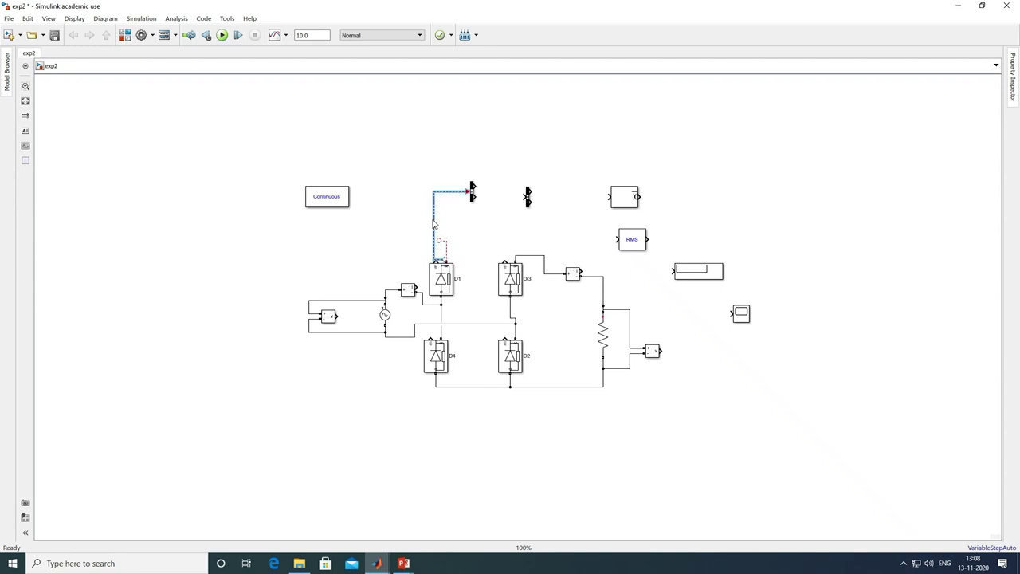
{"action": "key", "text": "Delete"}
{"action": "left_click", "coordinate": [445, 246]}
{"action": "key", "text": "Delete"}
{"action": "mouse_move", "coordinate": [445, 260]}
{"action": "left_mouse_down"}
{"action": "mouse_move", "coordinate": [453, 246]}
{"action": "mouse_move", "coordinate": [510, 246]}
{"action": "mouse_move", "coordinate": [516, 256]}
{"action": "left_mouse_up"}
Step: Connect the original Bus Selector's input to the measurement port of diode D1
{"action": "left_click", "coordinate": [473, 191]}
{"action": "left_click_drag", "start_coordinate": [469, 192], "coordinate": [436, 261]}
{"action": "left_click", "coordinate": [472, 187]}
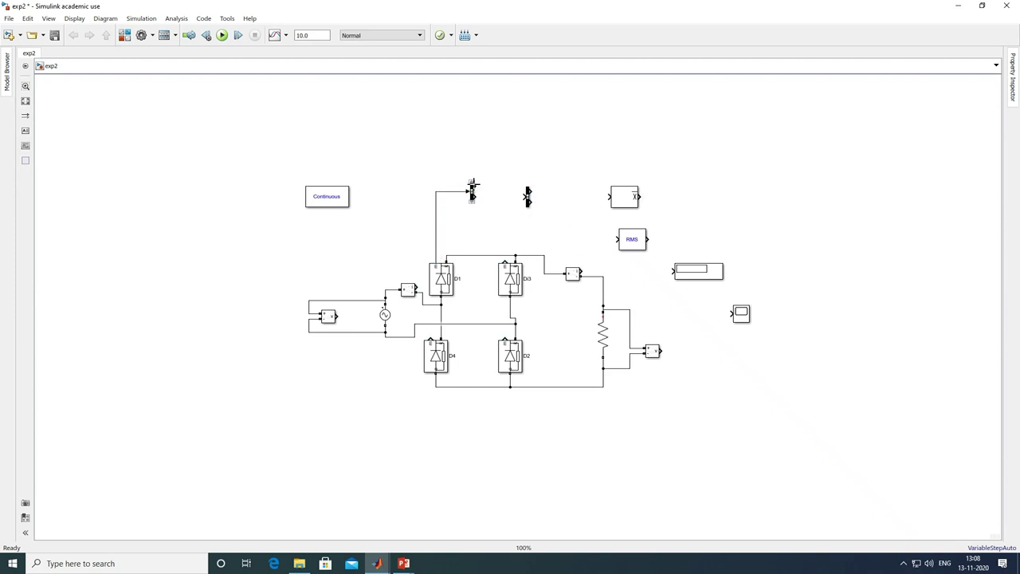
Step: Replace the original Bus Selector's placeholder output signals with Diode voltage and Diode current, in that order
{"action": "double_click", "coordinate": [472, 189]}
{"action": "left_click", "coordinate": [706, 171]}
{"action": "left_click", "coordinate": [706, 160], "text": "shift"}
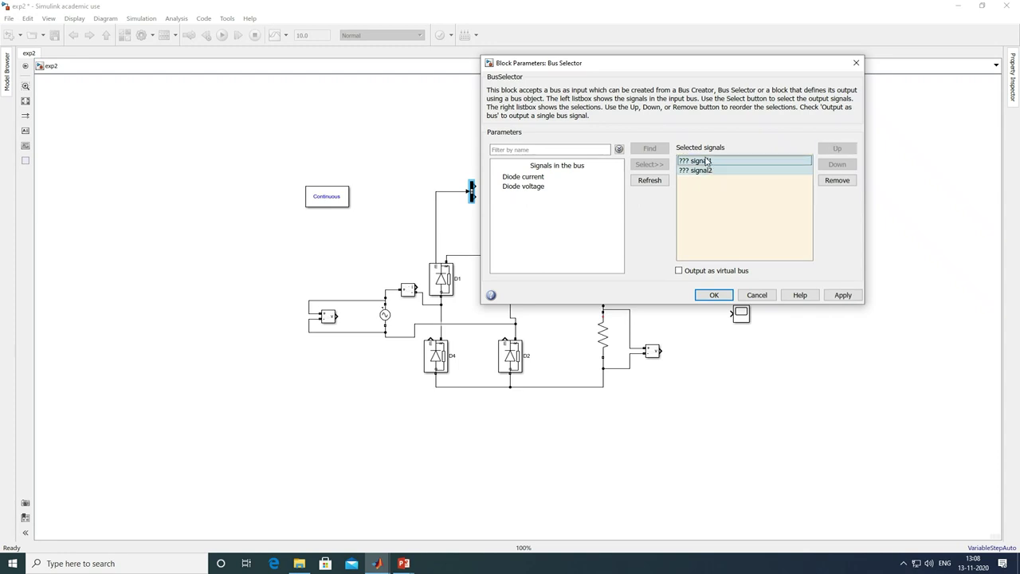
{"action": "left_click", "coordinate": [836, 180]}
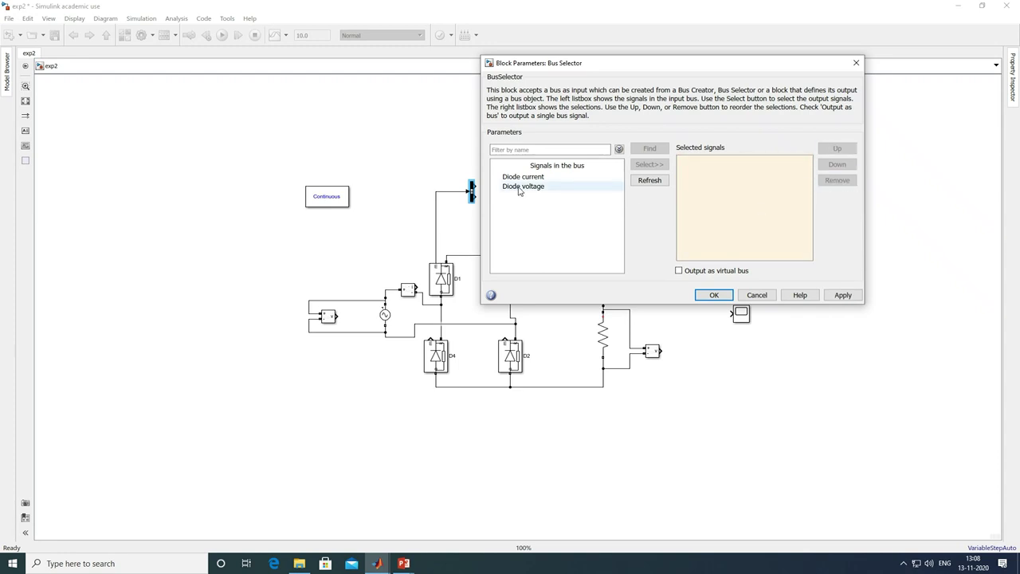
{"action": "left_click", "coordinate": [519, 187]}
{"action": "left_click", "coordinate": [649, 165]}
{"action": "left_click", "coordinate": [522, 176]}
{"action": "left_click", "coordinate": [655, 167]}
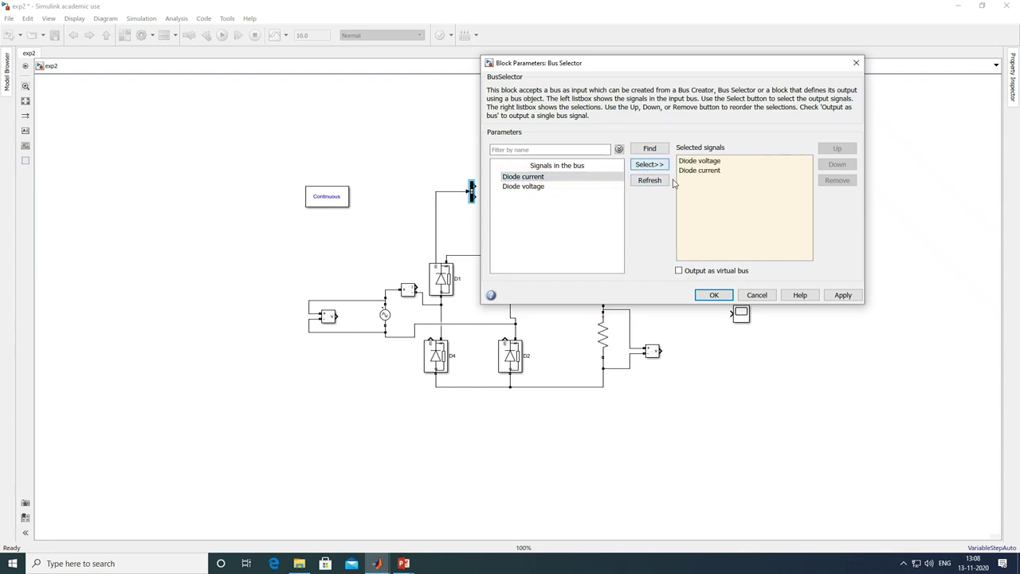
{"action": "left_click", "coordinate": [842, 295]}
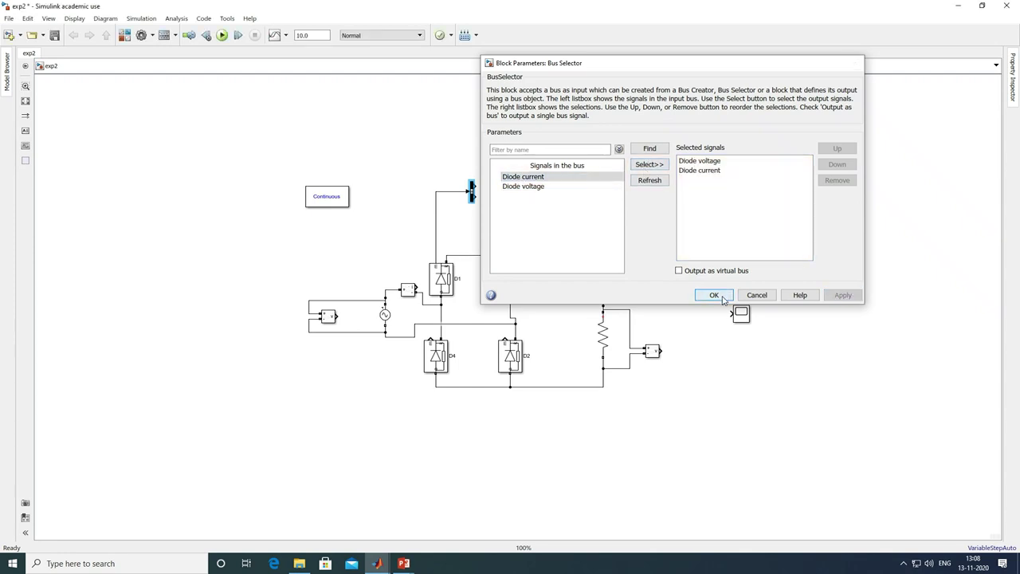
{"action": "left_click", "coordinate": [721, 297]}
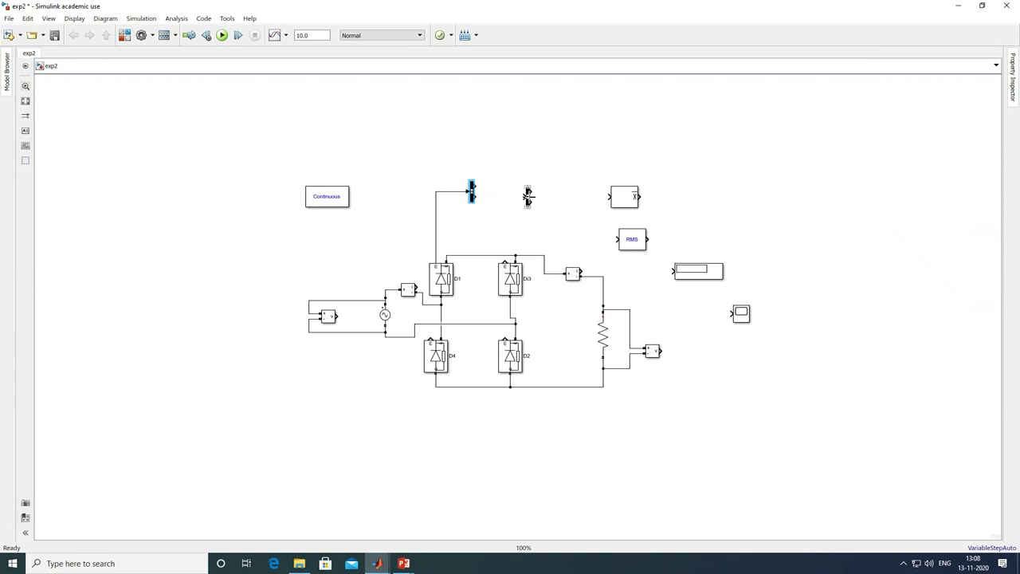
Step: Connect the copied Bus Selector's input to the measurement port of diode Di3
{"action": "left_click_drag", "start_coordinate": [526, 196], "coordinate": [504, 259]}
{"action": "left_click", "coordinate": [528, 199]}
{"action": "key", "text": "Delete"}
{"action": "double_click", "coordinate": [520, 199]}
{"action": "key", "text": "ctrl+z"}
Step: Replace the copied Bus Selector's placeholder output signals with Diode voltage and Diode current, in that order
{"action": "double_click", "coordinate": [528, 197]}
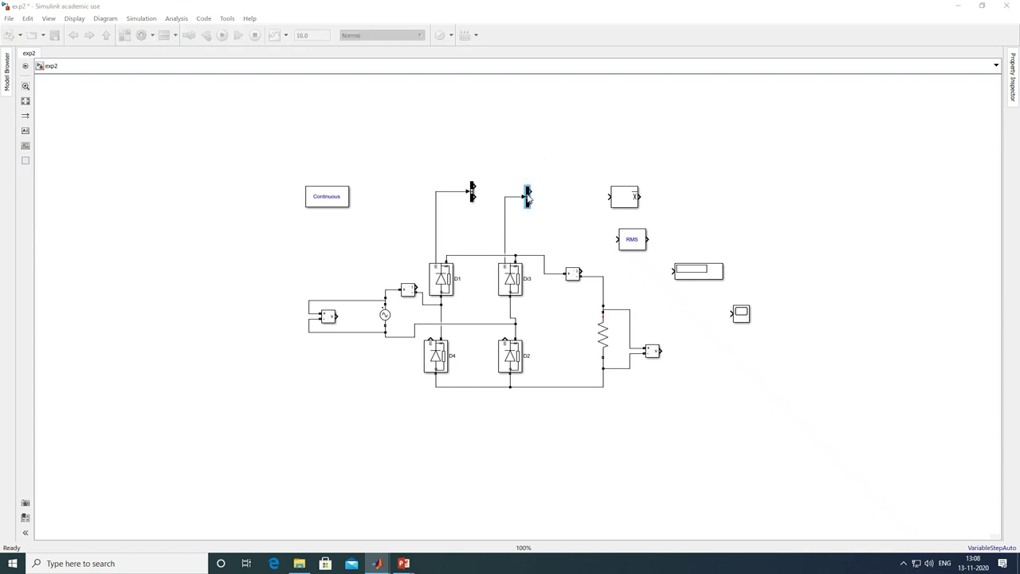
{"action": "left_click", "coordinate": [754, 166]}
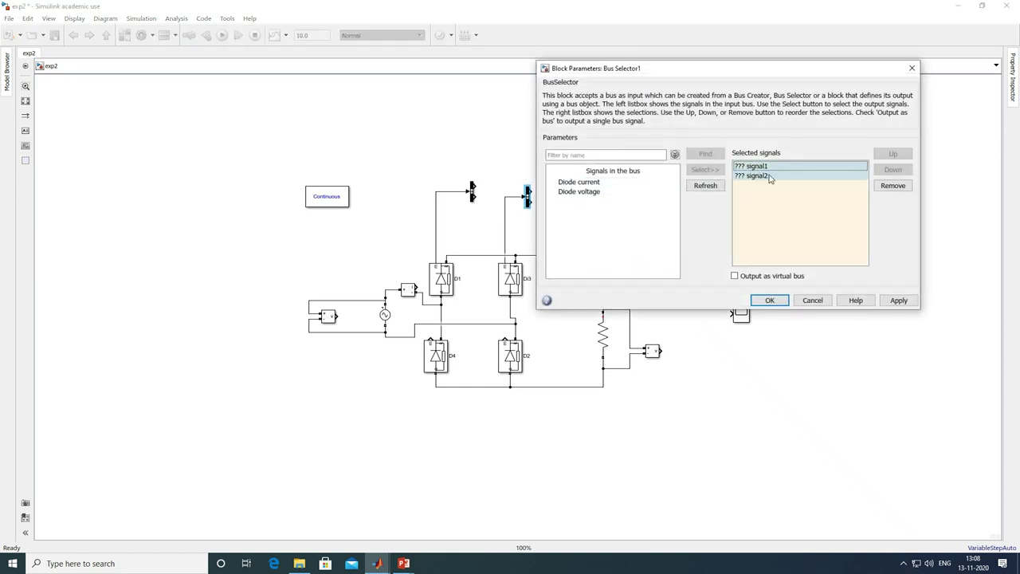
{"action": "double_click", "coordinate": [893, 185]}
{"action": "left_click", "coordinate": [591, 195]}
{"action": "left_click", "coordinate": [705, 170]}
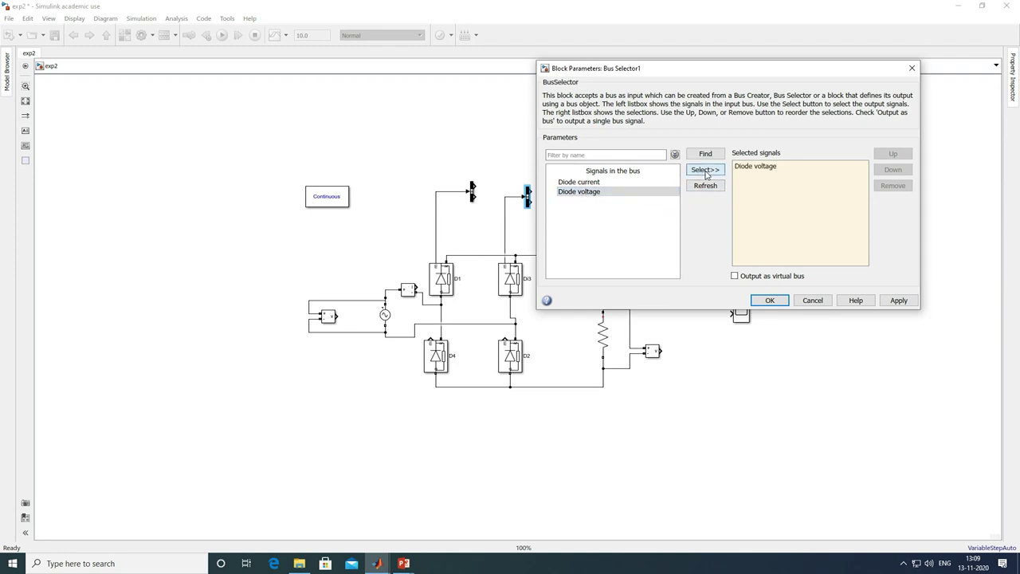
{"action": "left_click", "coordinate": [579, 183]}
{"action": "left_click", "coordinate": [701, 170]}
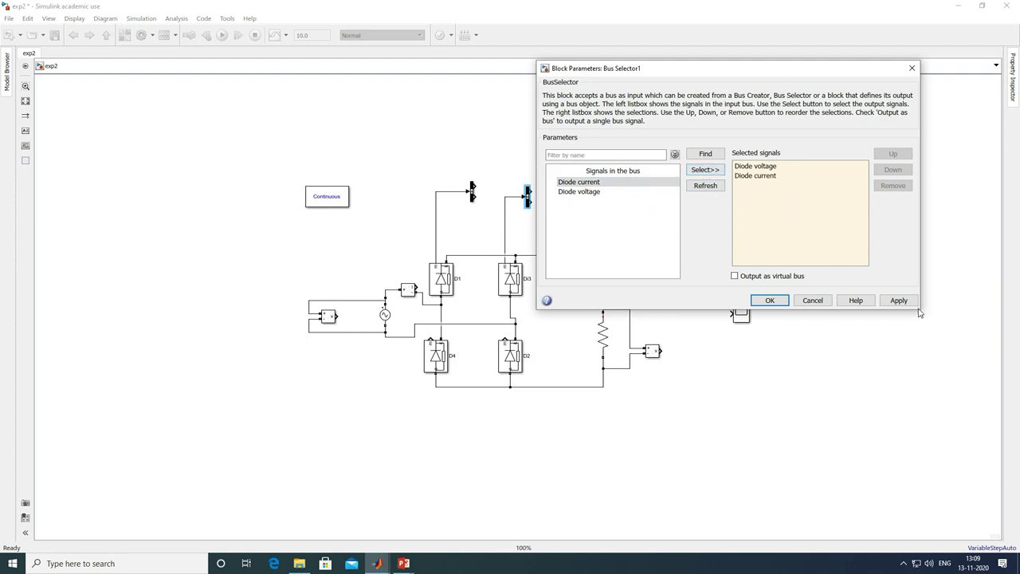
{"action": "left_click", "coordinate": [899, 301]}
{"action": "left_click", "coordinate": [770, 301]}
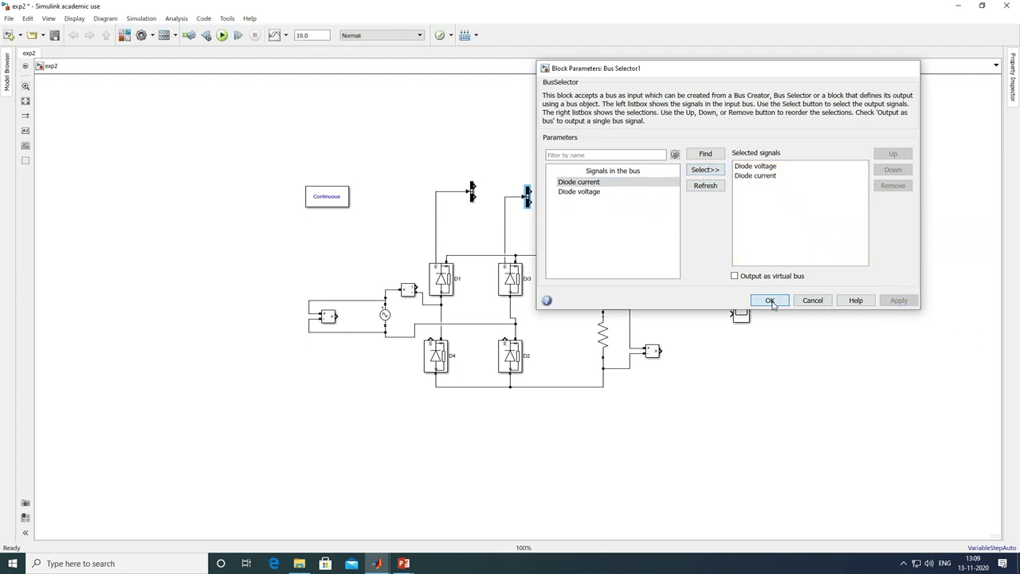
Step: Move the Mean and RMS blocks farther right and place a copy of the Scope above the Bus Selectors
{"action": "left_click_drag", "start_coordinate": [635, 203], "coordinate": [705, 199]}
{"action": "left_click_drag", "start_coordinate": [632, 239], "coordinate": [674, 233]}
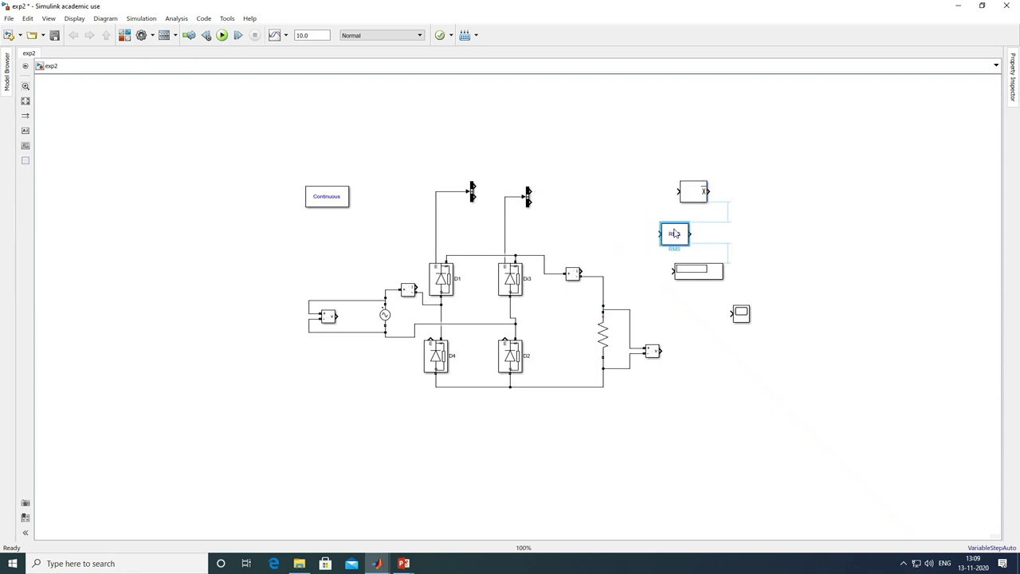
{"action": "left_click", "coordinate": [741, 313]}
{"action": "left_click_drag", "start_coordinate": [741, 313], "coordinate": [569, 159]}
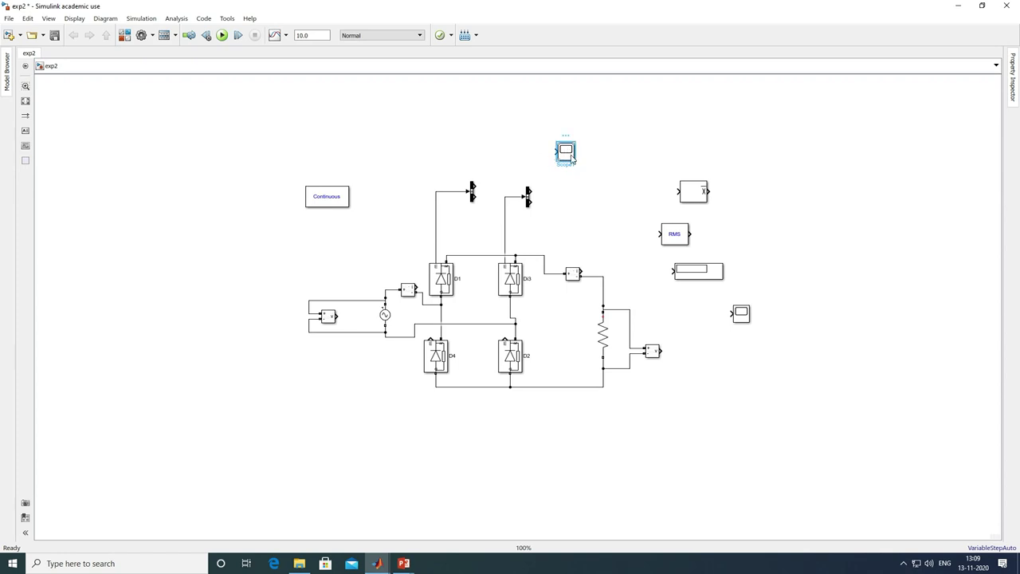
Step: Configure the copied Scope with 4 input ports and a layout of four displays stacked in one column
{"action": "double_click", "coordinate": [569, 155]}
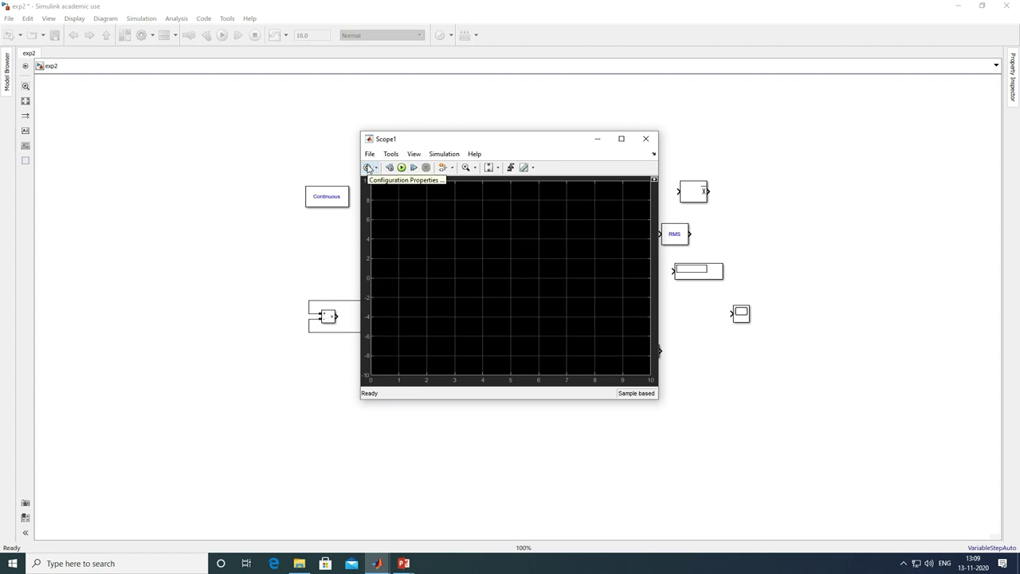
{"action": "left_click", "coordinate": [368, 168]}
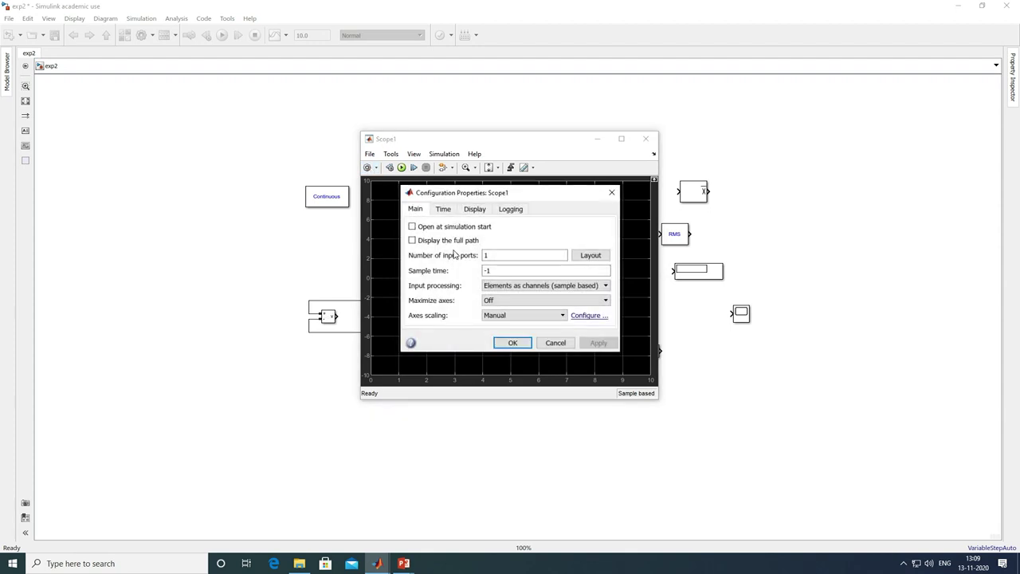
{"action": "left_click", "coordinate": [495, 257]}
{"action": "type", "text": "4"}
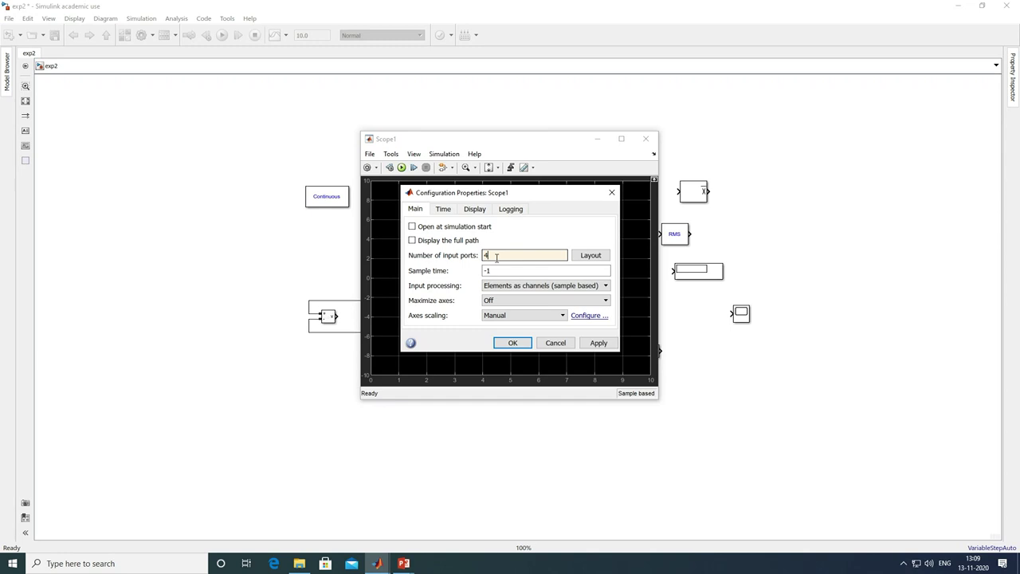
{"action": "left_click", "coordinate": [591, 257]}
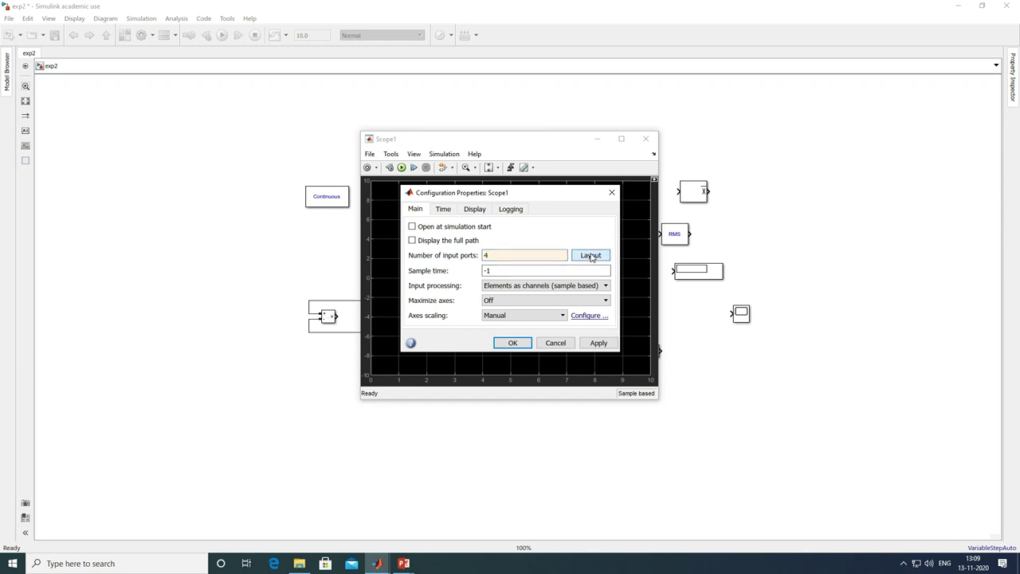
{"action": "left_click", "coordinate": [633, 319]}
{"action": "left_click", "coordinate": [596, 344]}
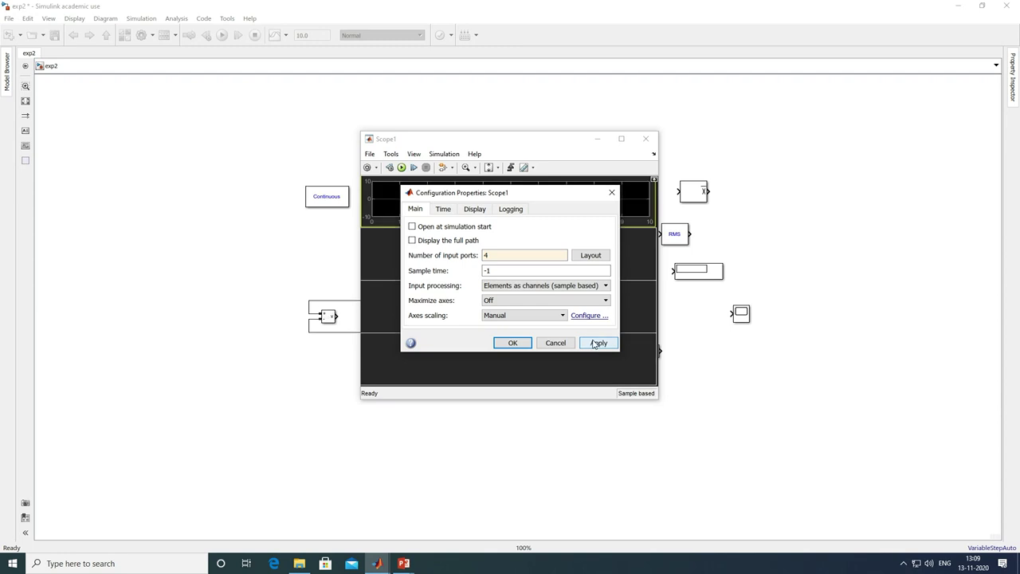
{"action": "left_click", "coordinate": [513, 343]}
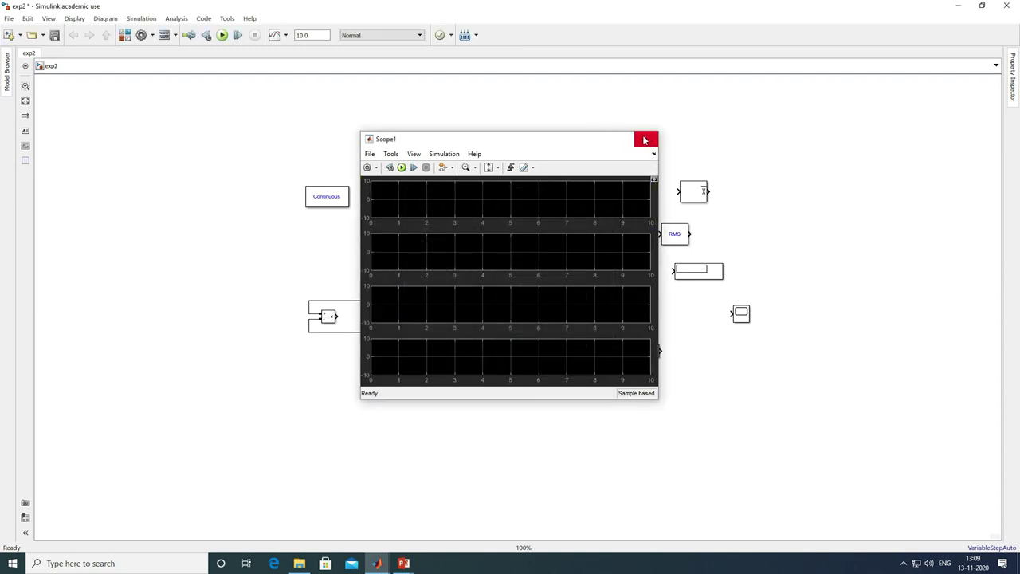
{"action": "left_click", "coordinate": [646, 139]}
Step: Connect the voltage and current outputs of both Bus Selectors to the copied Scope's four inputs, D1 signals first, then Di3
{"action": "mouse_move", "coordinate": [554, 143]}
{"action": "left_mouse_down"}
{"action": "mouse_move", "coordinate": [492, 157]}
{"action": "mouse_move", "coordinate": [475, 185]}
{"action": "left_mouse_up"}
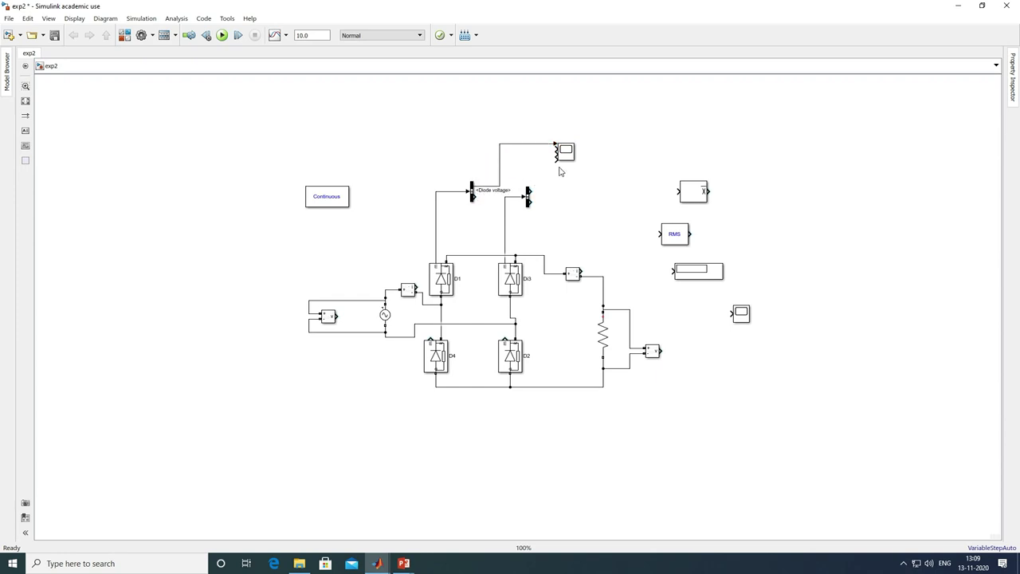
{"action": "left_click_drag", "start_coordinate": [555, 148], "coordinate": [481, 199]}
{"action": "mouse_move", "coordinate": [556, 155]}
{"action": "left_mouse_down"}
{"action": "mouse_move", "coordinate": [530, 168]}
{"action": "mouse_move", "coordinate": [532, 195]}
{"action": "left_mouse_up"}
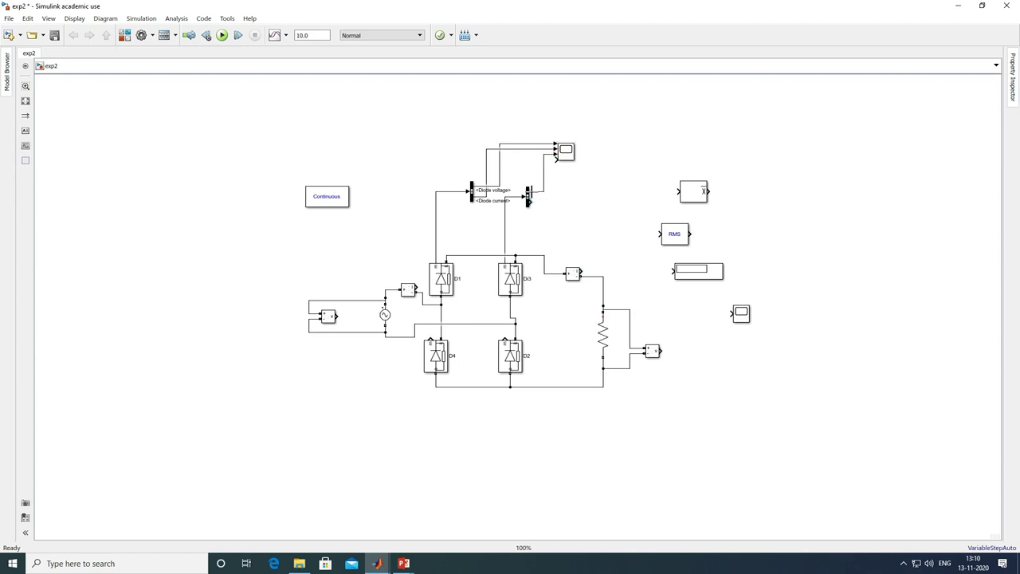
{"action": "left_click_drag", "start_coordinate": [554, 159], "coordinate": [532, 203]}
Step: Shift the original Scope slightly, and give it 4 input ports and a layout of four displays stacked in one column
{"action": "left_click", "coordinate": [741, 326]}
{"action": "left_click_drag", "start_coordinate": [734, 344], "coordinate": [734, 339]}
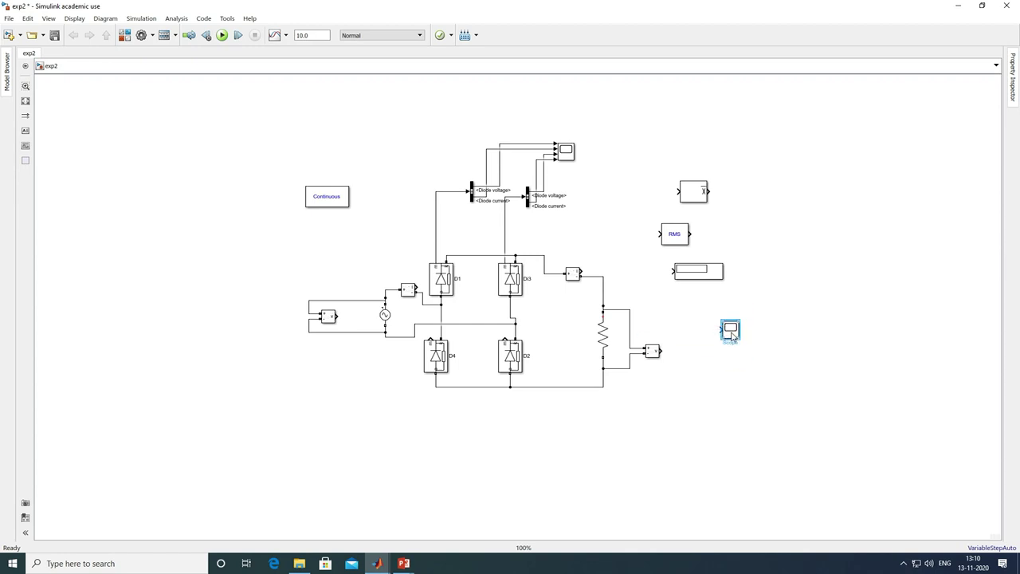
{"action": "double_click", "coordinate": [731, 332]}
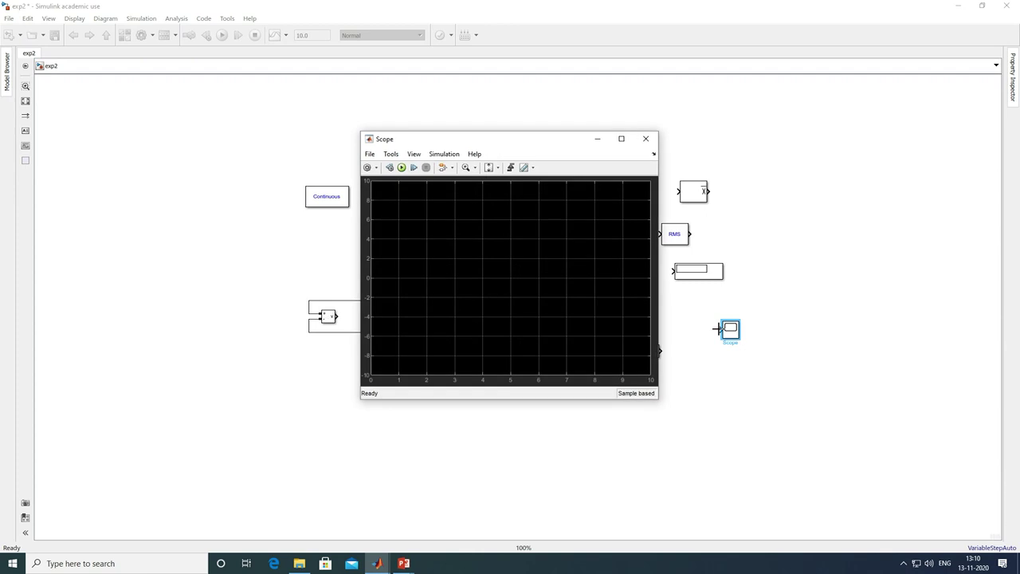
{"action": "left_click", "coordinate": [368, 168]}
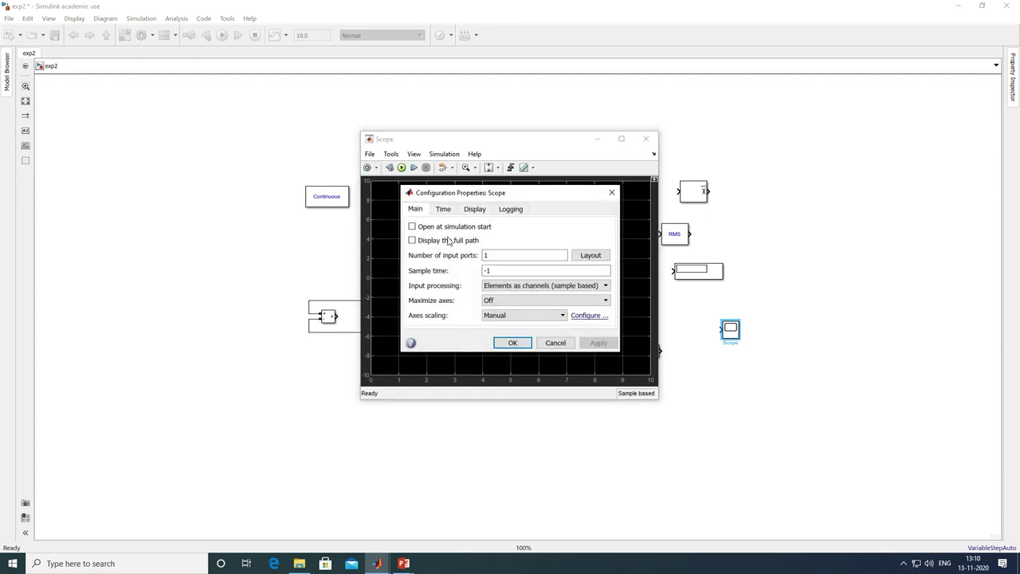
{"action": "double_click", "coordinate": [494, 255]}
{"action": "type", "text": "4"}
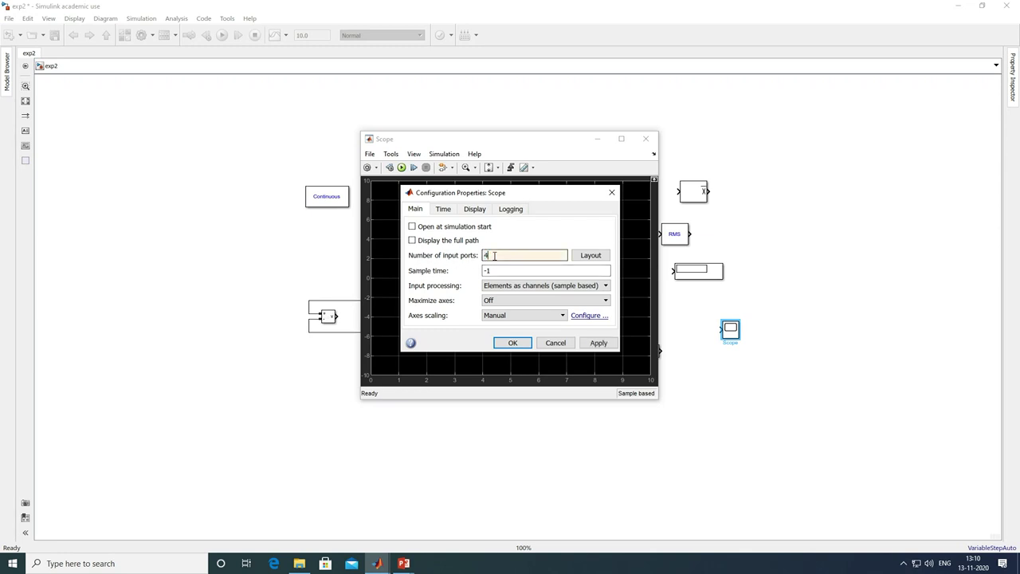
{"action": "left_click", "coordinate": [590, 255]}
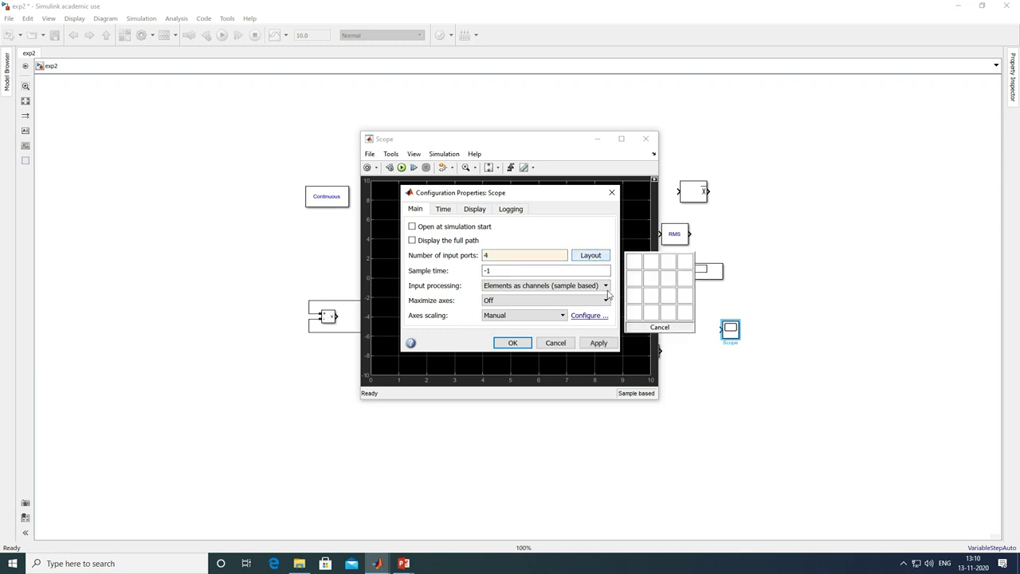
{"action": "left_click", "coordinate": [640, 316]}
{"action": "left_click", "coordinate": [605, 345]}
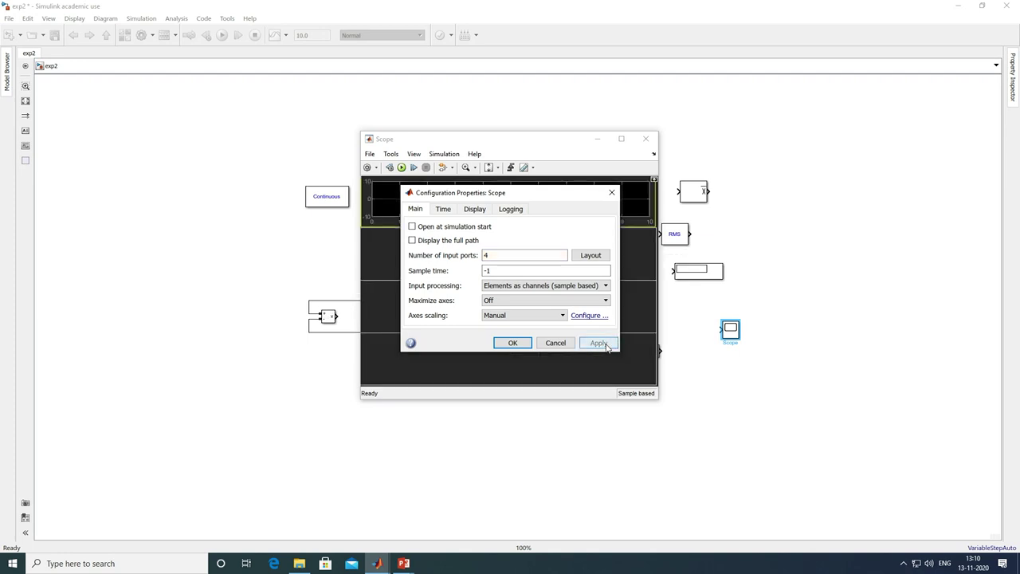
{"action": "left_click", "coordinate": [513, 343]}
{"action": "left_click", "coordinate": [645, 139]}
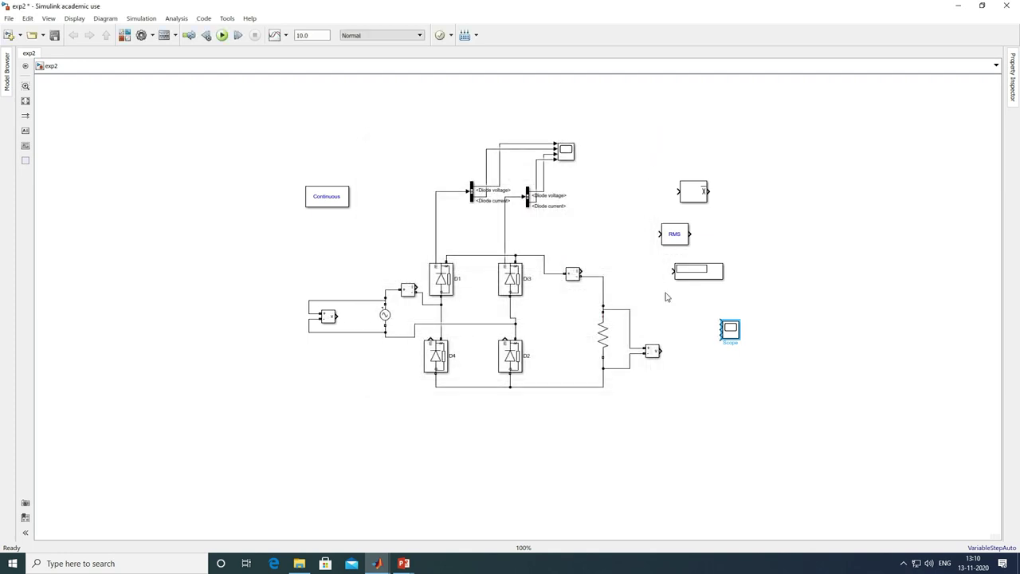
Step: Enlarge the original Scope and connect source voltage, load voltage, source current and load current to its inputs, in that order
{"action": "left_click_drag", "start_coordinate": [741, 345], "coordinate": [749, 386]}
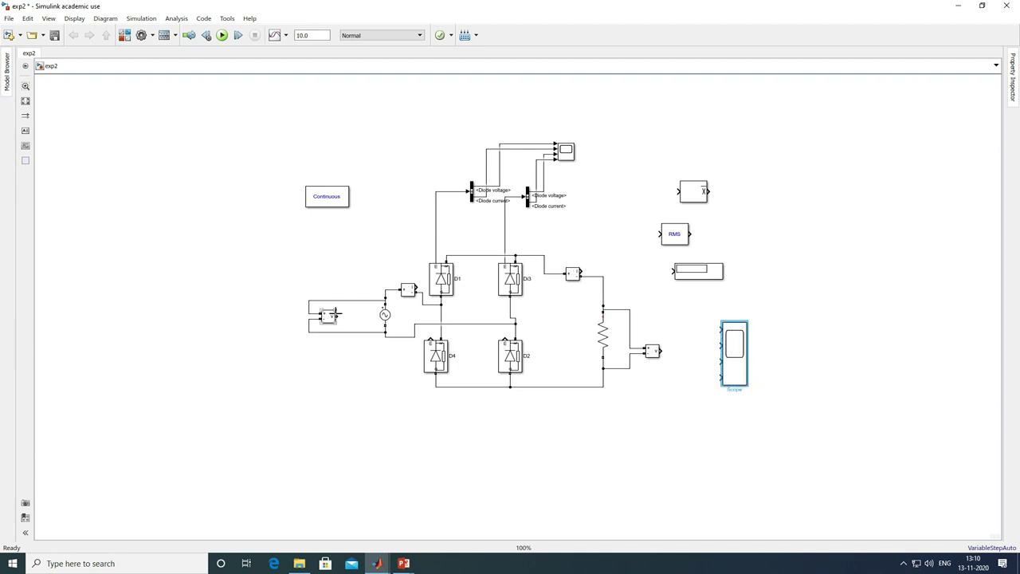
{"action": "left_click_drag", "start_coordinate": [337, 315], "coordinate": [719, 328]}
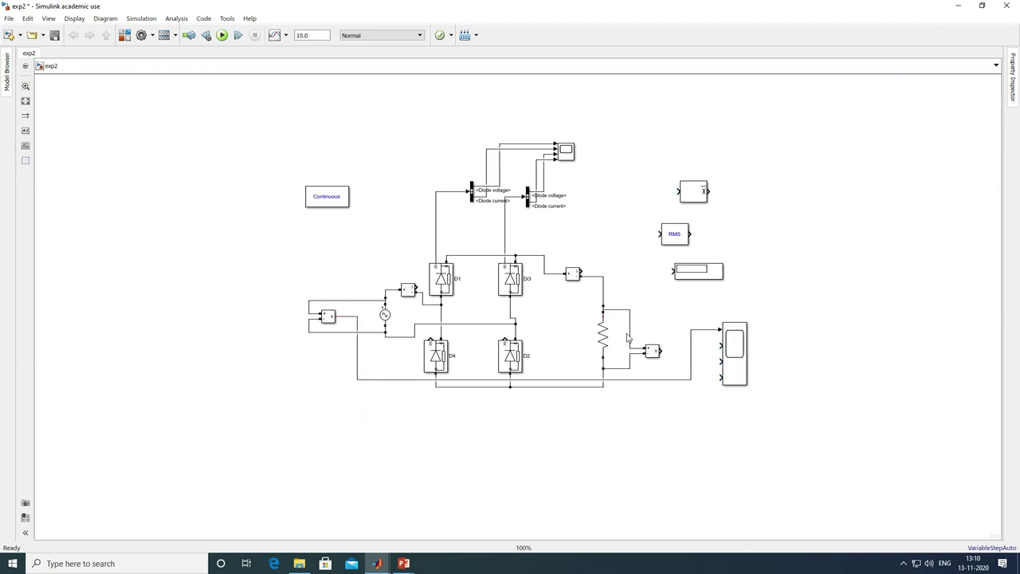
{"action": "left_click_drag", "start_coordinate": [662, 350], "coordinate": [729, 344]}
{"action": "mouse_move", "coordinate": [415, 285]}
{"action": "left_mouse_down"}
{"action": "mouse_move", "coordinate": [693, 343]}
{"action": "mouse_move", "coordinate": [721, 360]}
{"action": "left_mouse_up"}
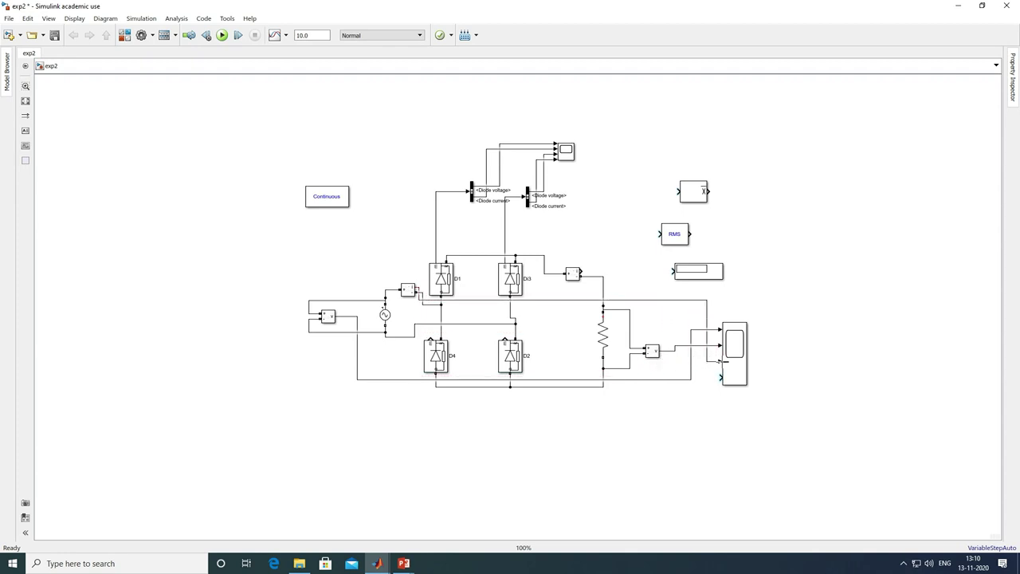
{"action": "left_click_drag", "start_coordinate": [581, 270], "coordinate": [719, 376]}
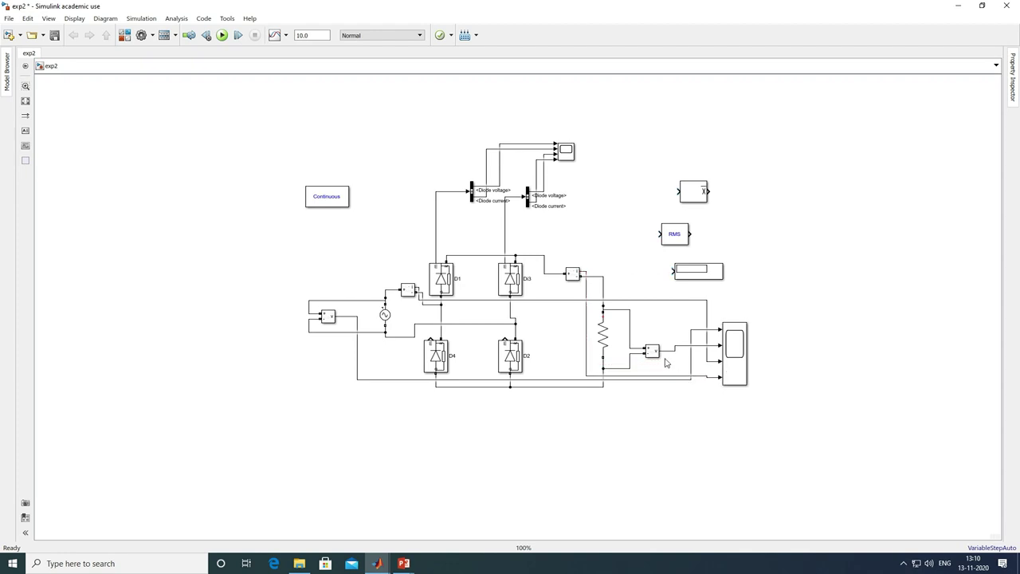
Step: Reposition the RMS and Display blocks, and connect the Mean and RMS inputs to the load voltage measurement's output
{"action": "left_click_drag", "start_coordinate": [680, 240], "coordinate": [695, 236]}
{"action": "left_click_drag", "start_coordinate": [703, 272], "coordinate": [820, 215]}
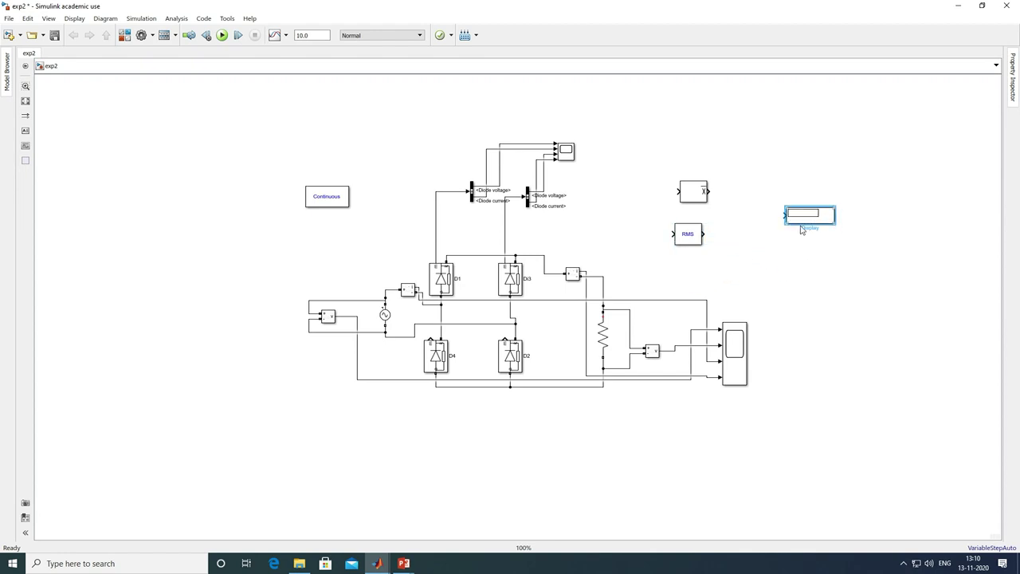
{"action": "left_click_drag", "start_coordinate": [688, 238], "coordinate": [703, 238]}
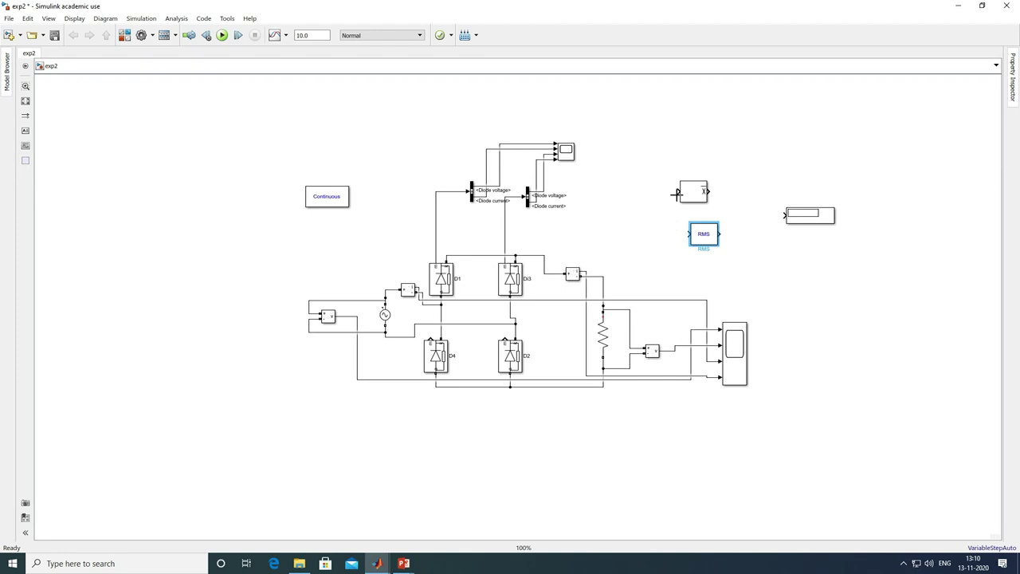
{"action": "mouse_move", "coordinate": [678, 192]}
{"action": "left_mouse_down"}
{"action": "mouse_move", "coordinate": [660, 230]}
{"action": "mouse_move", "coordinate": [668, 352]}
{"action": "left_mouse_up"}
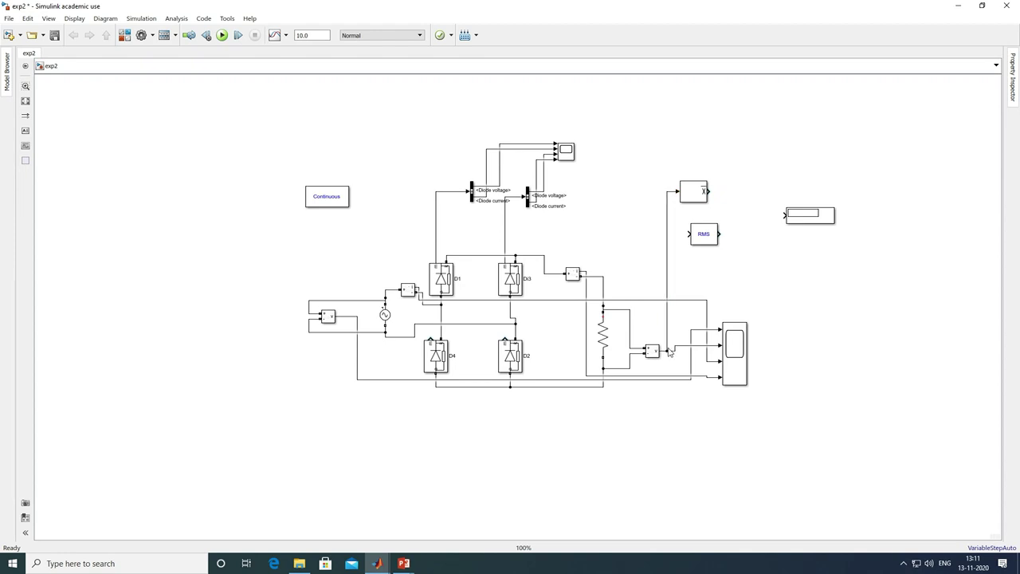
{"action": "left_click_drag", "start_coordinate": [687, 232], "coordinate": [666, 231]}
Step: Place Displays beside the Mean and RMS blocks, and arrange copies of Mean, RMS and both Displays below the original Scope
{"action": "left_click_drag", "start_coordinate": [806, 218], "coordinate": [761, 232]}
{"action": "left_click_drag", "start_coordinate": [698, 205], "coordinate": [698, 413]}
{"action": "left_click_drag", "start_coordinate": [709, 245], "coordinate": [706, 443]}
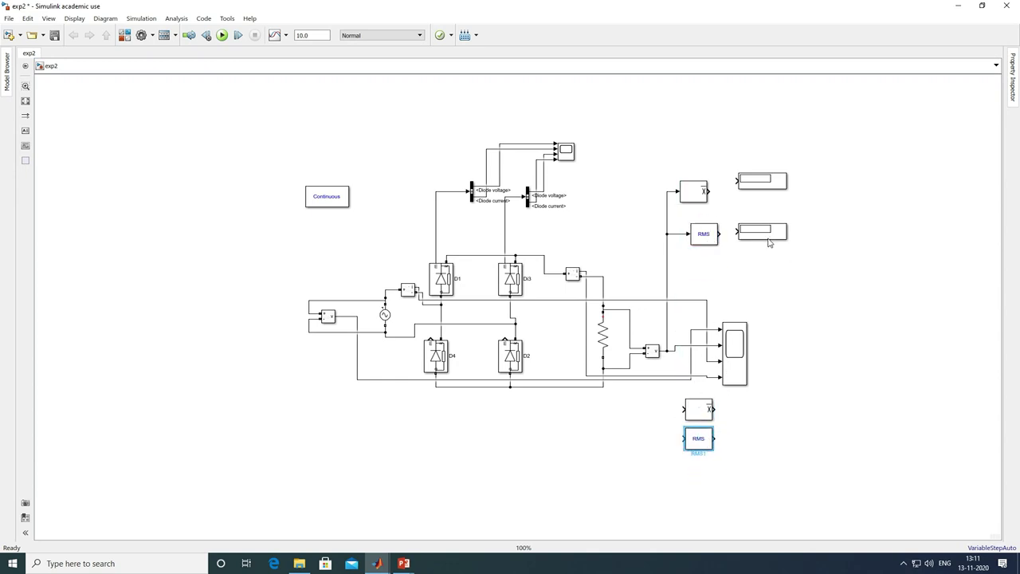
{"action": "left_click_drag", "start_coordinate": [767, 232], "coordinate": [780, 411]}
{"action": "left_click_drag", "start_coordinate": [770, 185], "coordinate": [786, 452]}
{"action": "left_click_drag", "start_coordinate": [704, 442], "coordinate": [706, 451]}
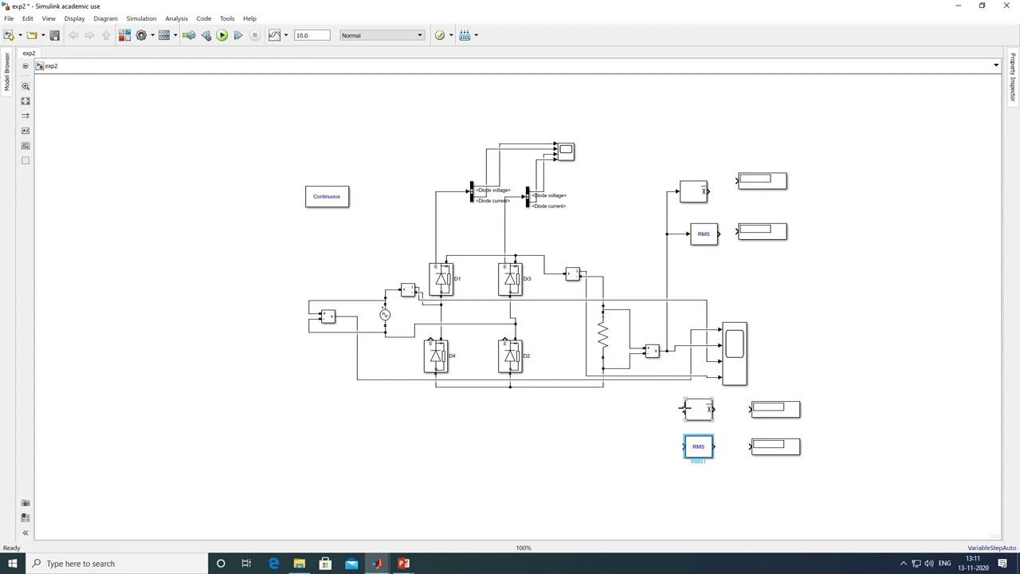
Step: Connect the copied Mean and RMS inputs to the load current signal, and all four Mean and RMS outputs to their Displays
{"action": "left_click_drag", "start_coordinate": [683, 407], "coordinate": [673, 374]}
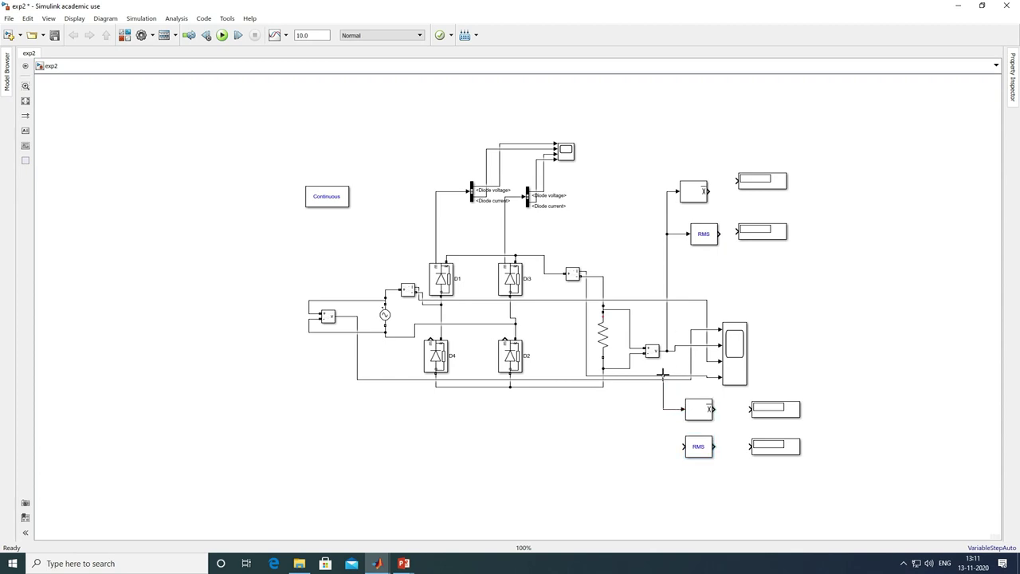
{"action": "mouse_move", "coordinate": [683, 446]}
{"action": "left_mouse_down"}
{"action": "mouse_move", "coordinate": [667, 437]}
{"action": "mouse_move", "coordinate": [660, 407]}
{"action": "mouse_move", "coordinate": [753, 408]}
{"action": "left_mouse_up"}
{"action": "left_click_drag", "start_coordinate": [743, 448], "coordinate": [753, 446]}
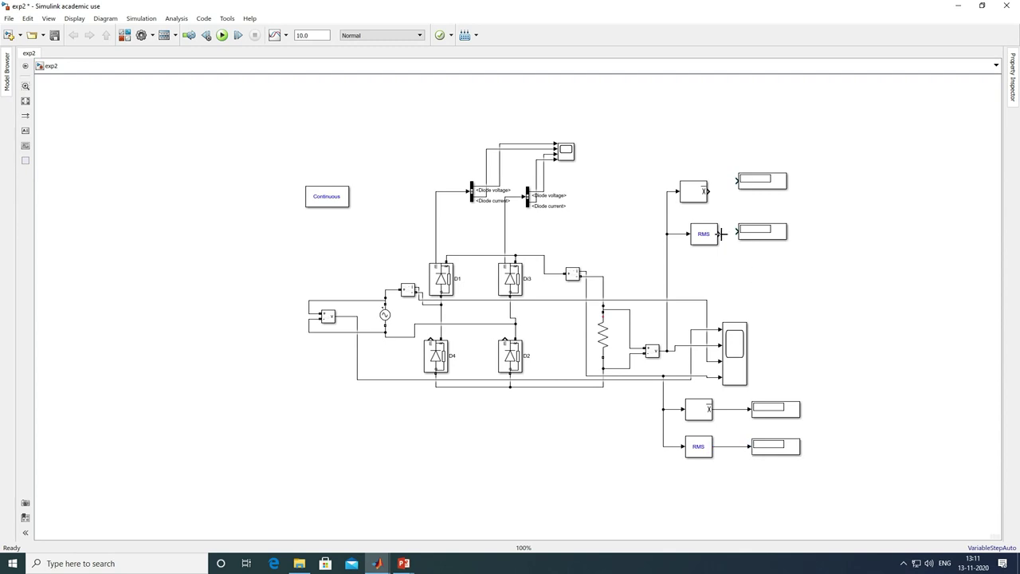
{"action": "left_click_drag", "start_coordinate": [720, 233], "coordinate": [738, 231]}
{"action": "left_click_drag", "start_coordinate": [706, 190], "coordinate": [737, 180]}
Step: Set the fundamental frequency of the load voltage Mean block to 50 Hz
{"action": "double_click", "coordinate": [689, 194]}
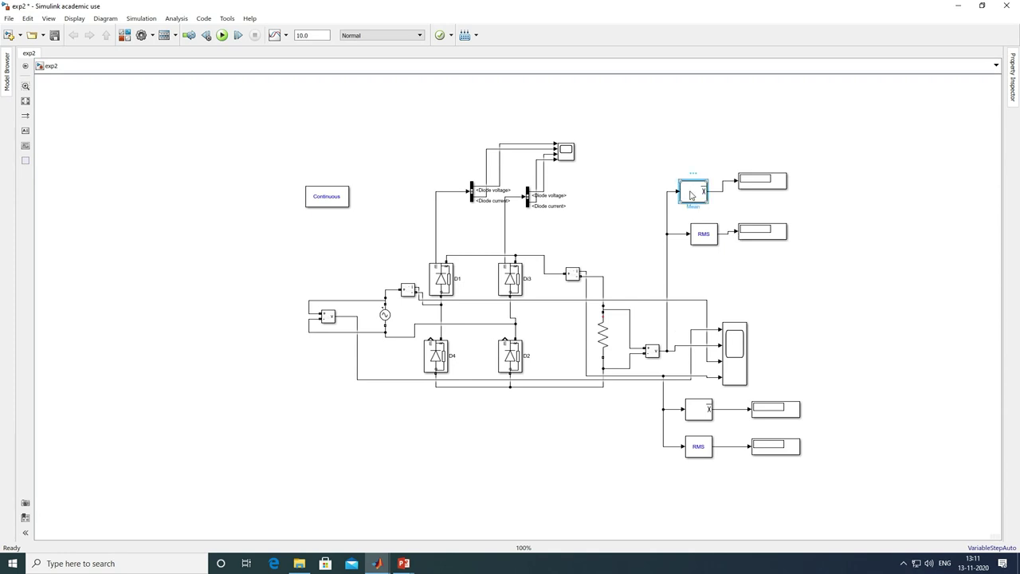
{"action": "double_click", "coordinate": [757, 173]}
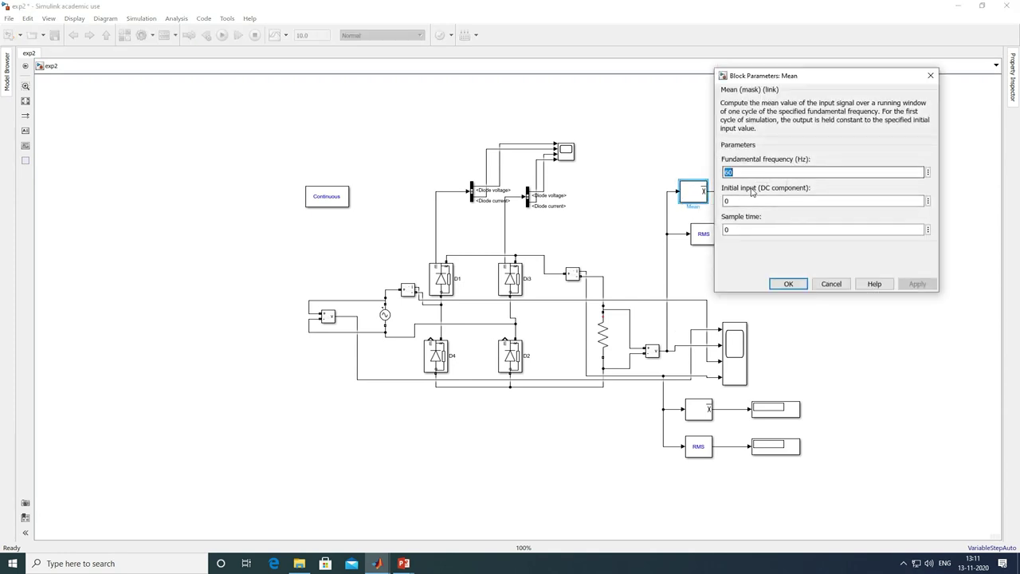
{"action": "type", "text": "5"}
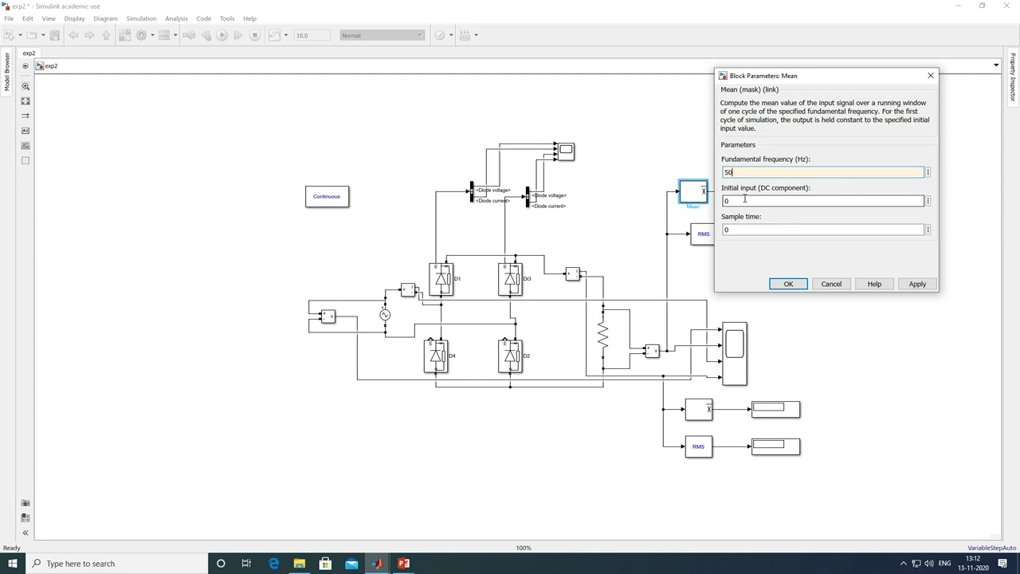
{"action": "left_click", "coordinate": [917, 283]}
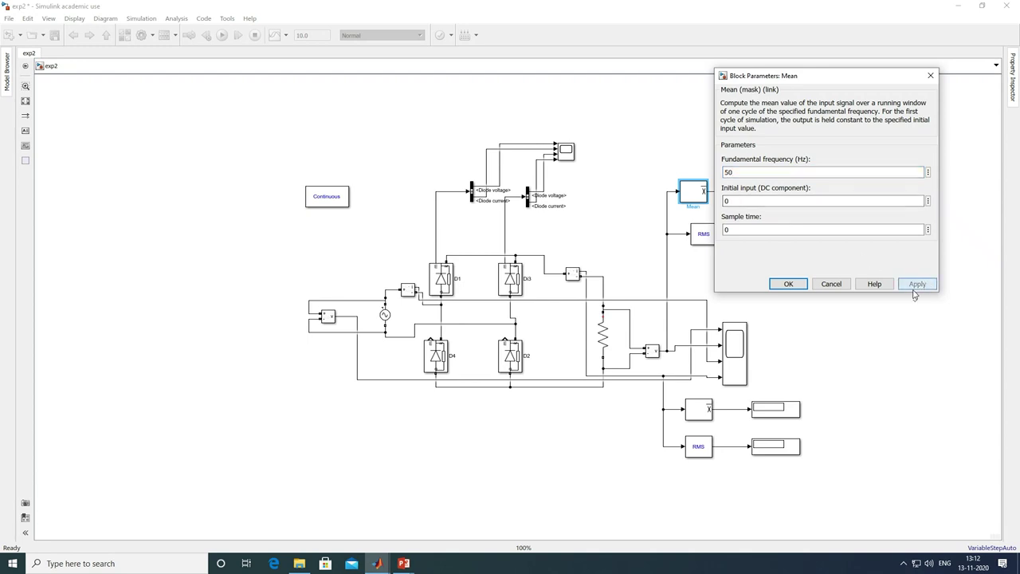
{"action": "left_click", "coordinate": [787, 284]}
Step: Set the fundamental frequency of the load voltage RMS block to 50 Hz
{"action": "double_click", "coordinate": [702, 234]}
{"action": "double_click", "coordinate": [749, 226]}
{"action": "type", "text": "50"}
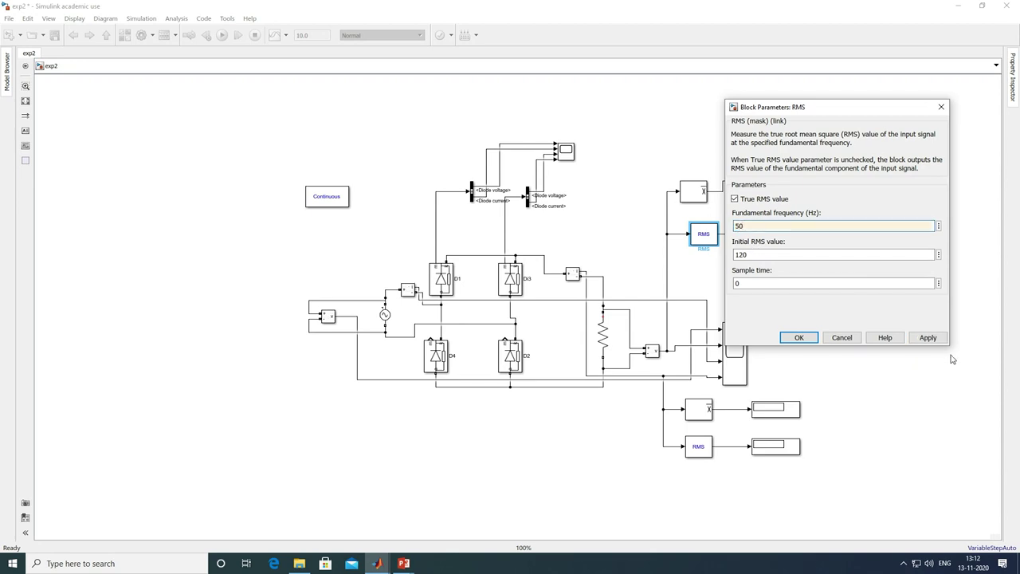
{"action": "left_click", "coordinate": [928, 337]}
{"action": "left_click", "coordinate": [798, 337]}
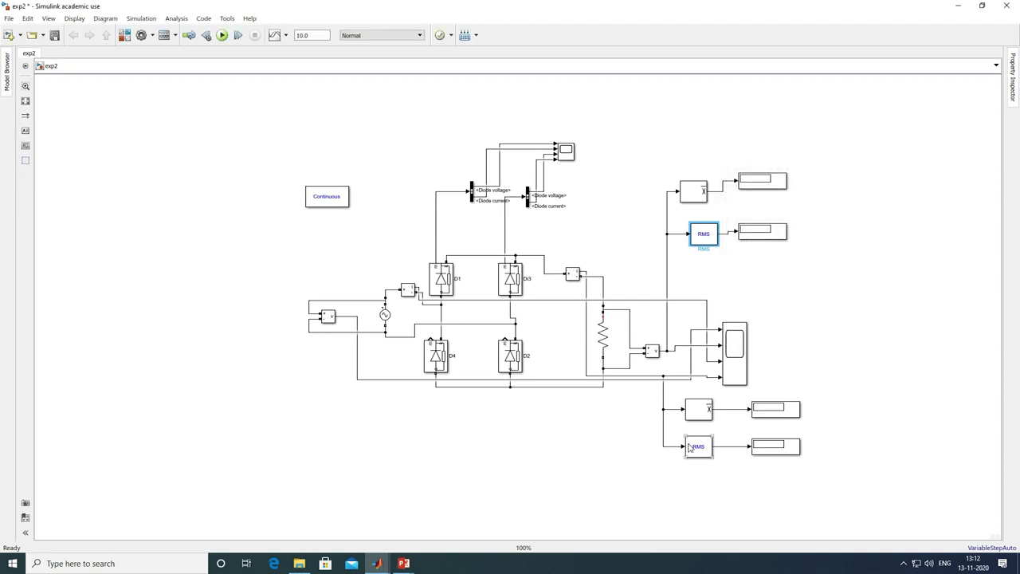
Step: Set the fundamental frequency of the load current Mean block to 50 Hz
{"action": "double_click", "coordinate": [701, 411]}
{"action": "double_click", "coordinate": [750, 388]}
{"action": "type", "text": "50"}
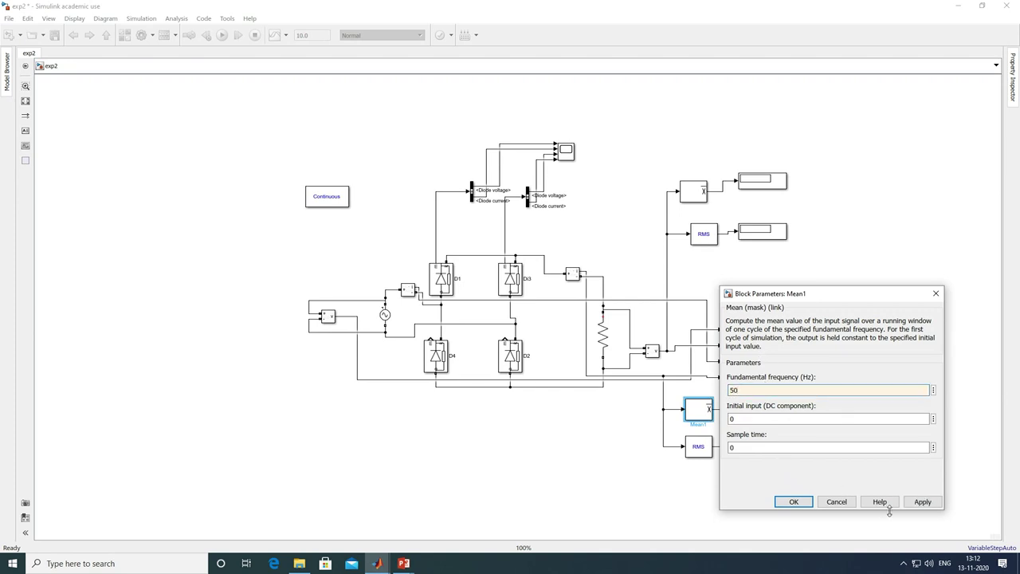
{"action": "left_click", "coordinate": [922, 502]}
{"action": "left_click", "coordinate": [795, 501]}
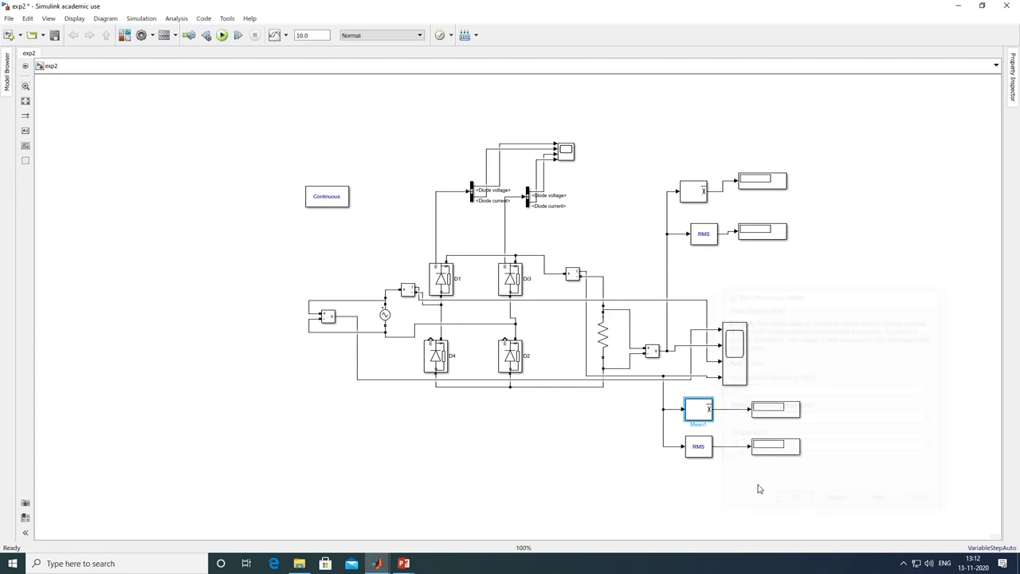
Step: Set the fundamental frequency of the load current RMS block to 50 Hz
{"action": "double_click", "coordinate": [697, 448]}
{"action": "double_click", "coordinate": [748, 412]}
{"action": "type", "text": "50"}
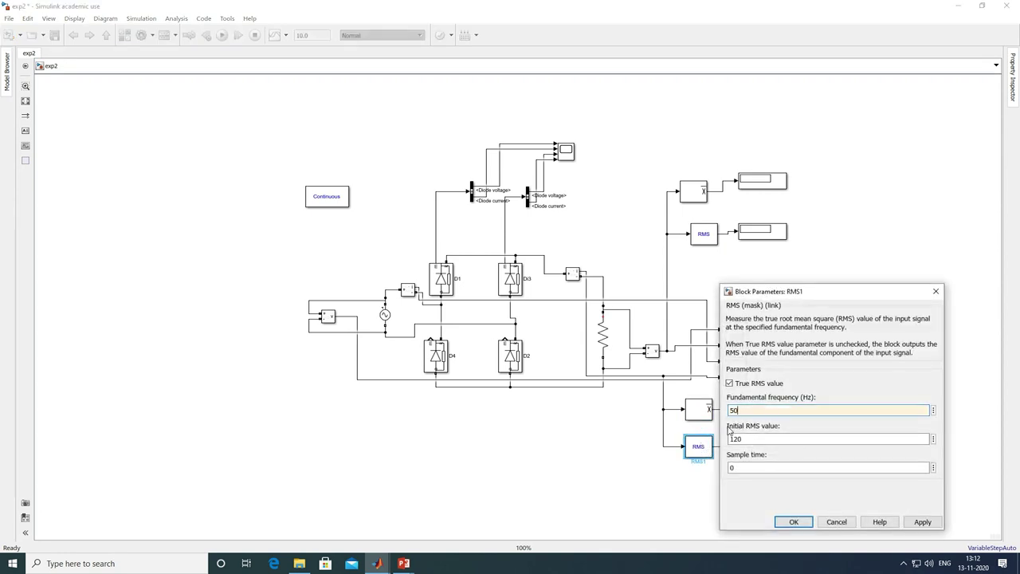
{"action": "left_click", "coordinate": [922, 521]}
{"action": "left_click", "coordinate": [794, 521]}
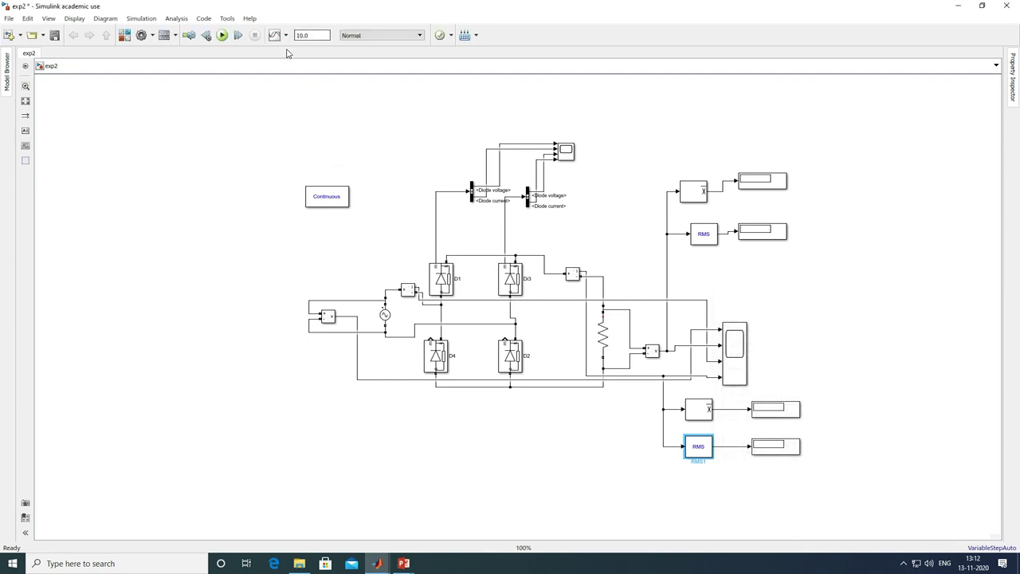
Step: Set the simulation stop time to 0.5 and save the model
{"action": "double_click", "coordinate": [319, 35]}
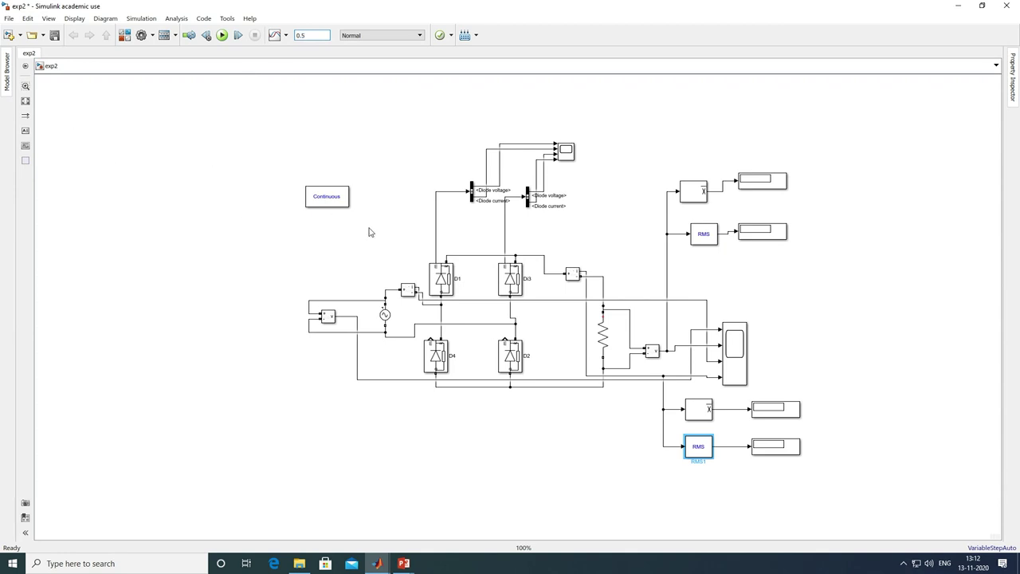
{"action": "left_click", "coordinate": [55, 36]}
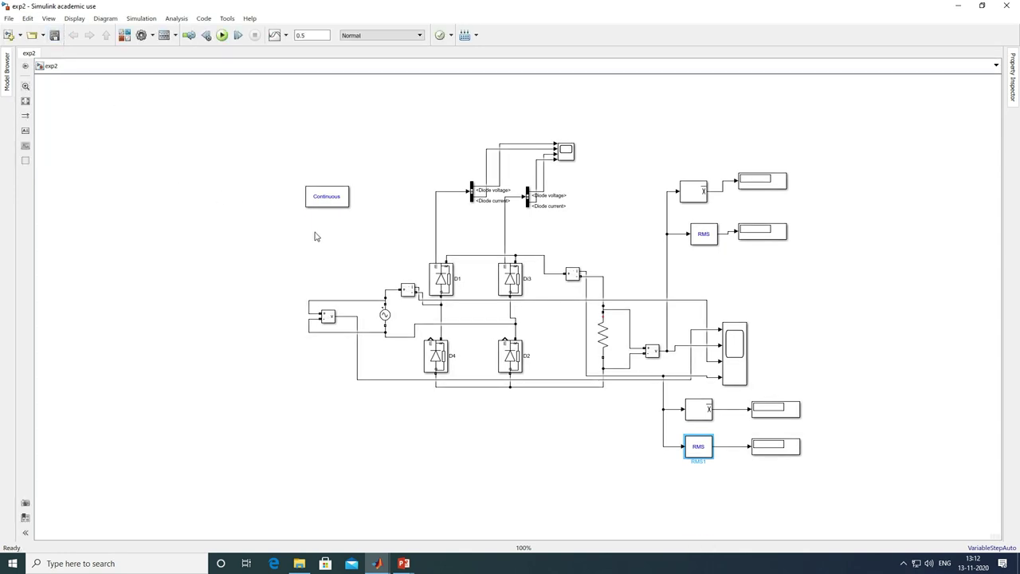
Step: Run the simulation and open the four-input Scope's waveforms in a maximized window
{"action": "left_click", "coordinate": [222, 36]}
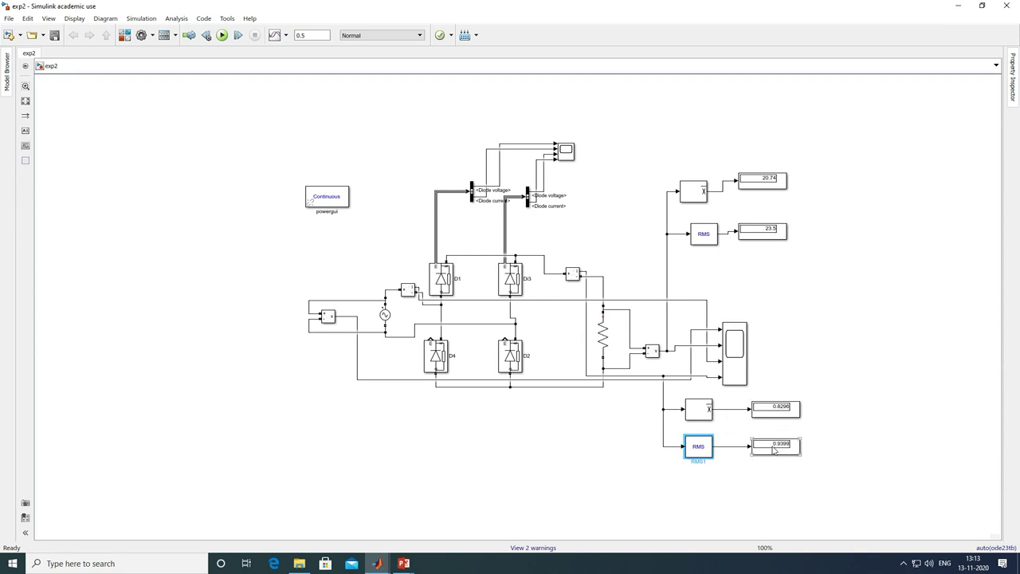
{"action": "double_click", "coordinate": [737, 355]}
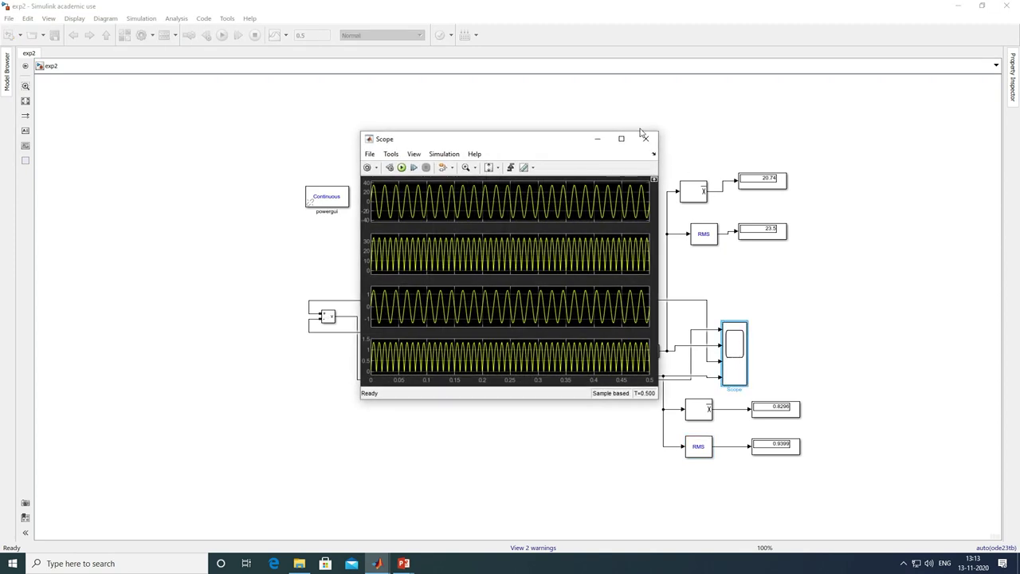
{"action": "left_click", "coordinate": [622, 140]}
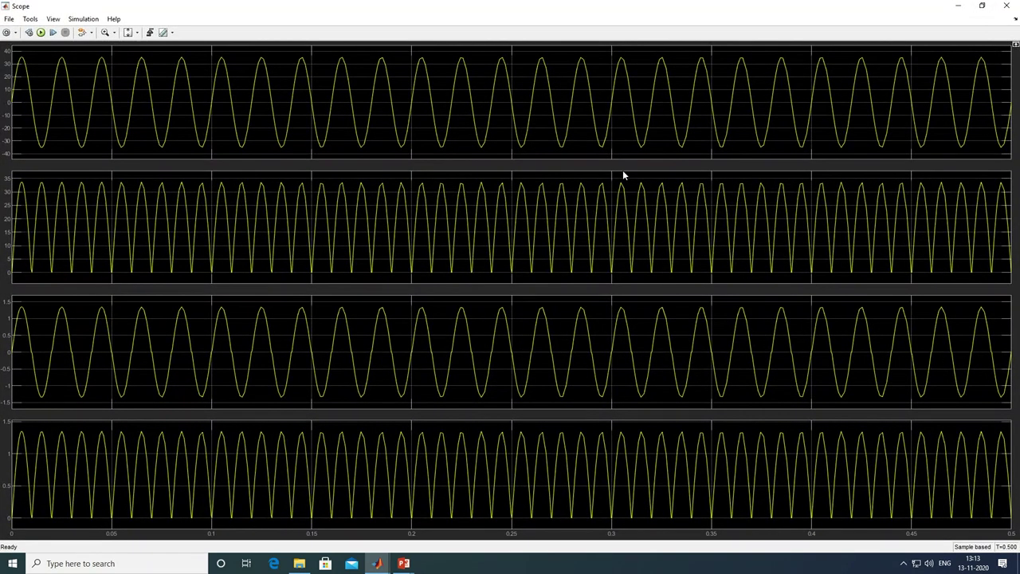
Step: Set the title of the Scope's first display to "%<input voltagel>" in its configuration properties
{"action": "right_click", "coordinate": [483, 85]}
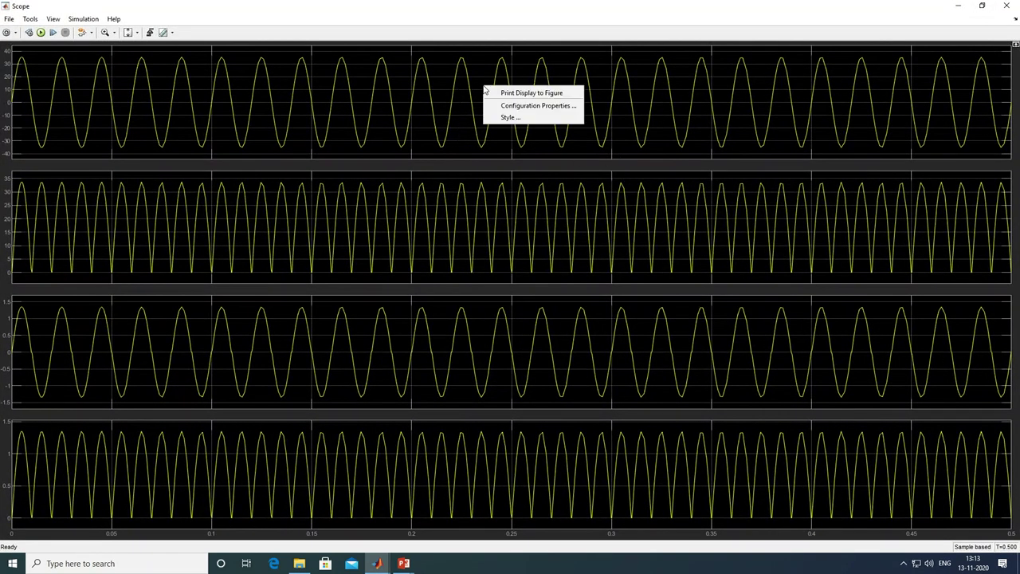
{"action": "left_click", "coordinate": [532, 107]}
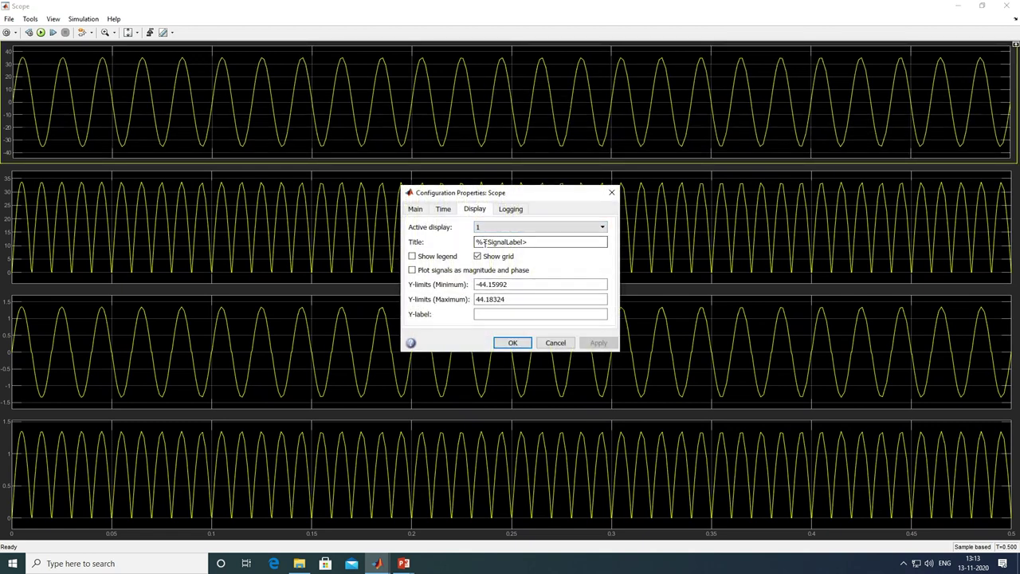
{"action": "left_click_drag", "start_coordinate": [476, 241], "coordinate": [492, 241]}
{"action": "left_click_drag", "start_coordinate": [519, 242], "coordinate": [492, 241]}
{"action": "key", "text": "BackSpace"}
{"action": "type", "text": "in"}
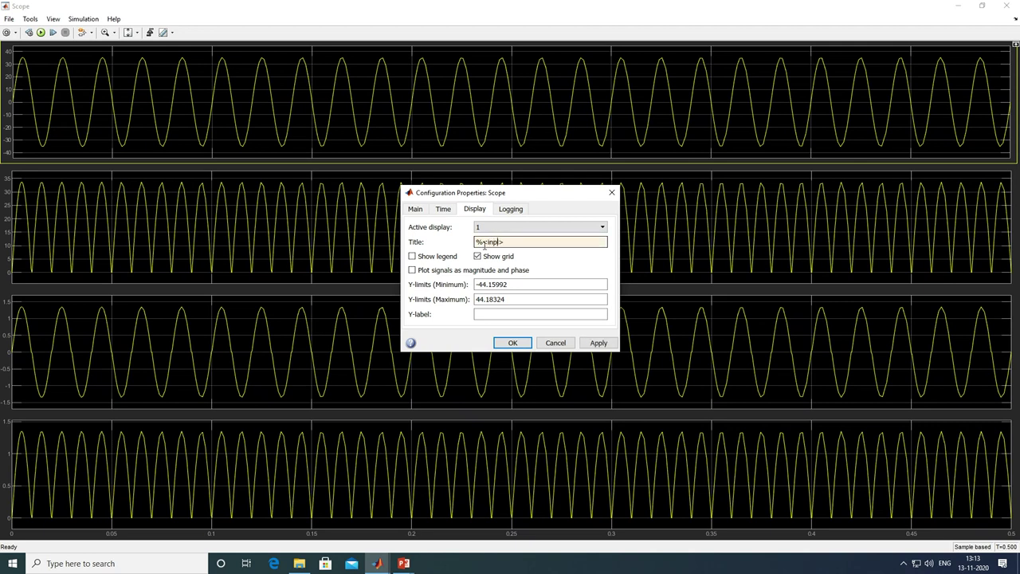
{"action": "type", "text": "put voltage"}
{"action": "left_click", "coordinate": [604, 344]}
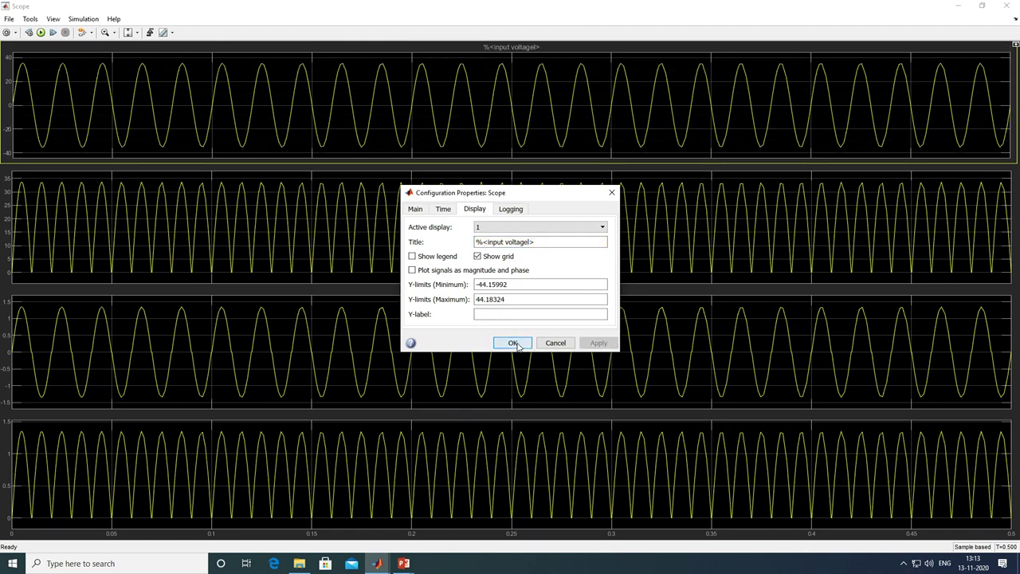
{"action": "left_click", "coordinate": [514, 343]}
Step: Set the title of the Scope's second display to "%<output voltge>" in its configuration properties
{"action": "right_click", "coordinate": [510, 214]}
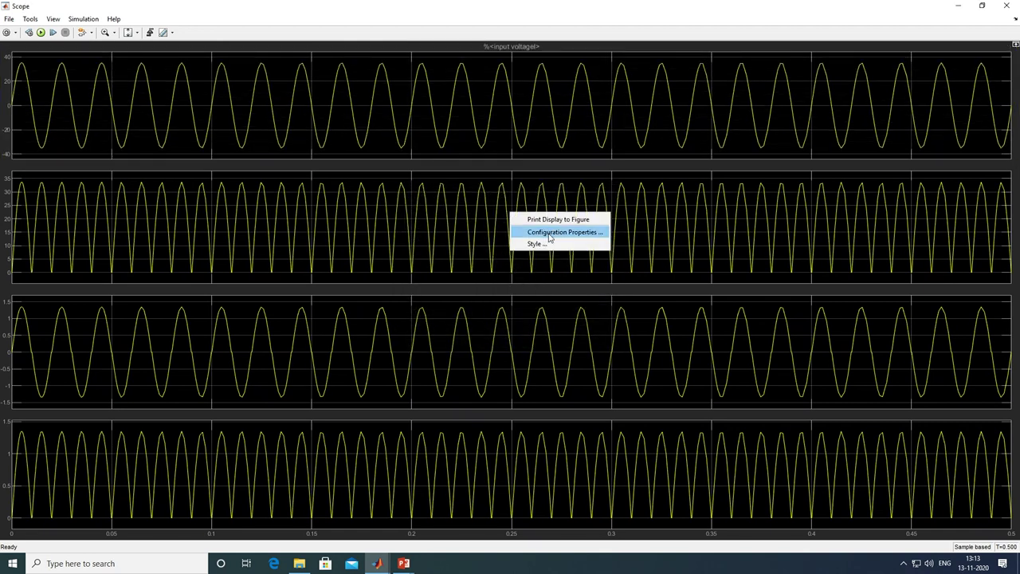
{"action": "left_click", "coordinate": [549, 231]}
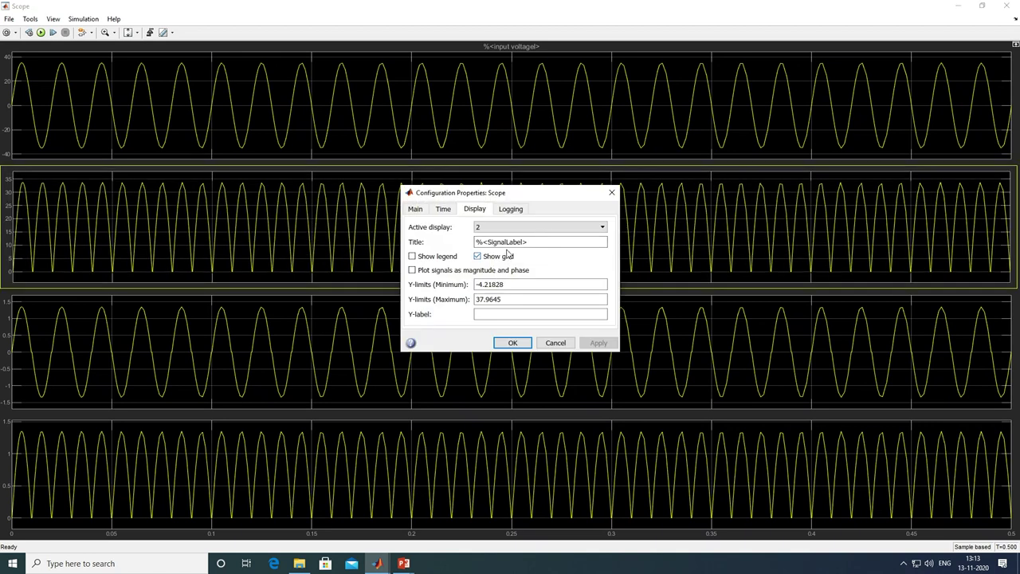
{"action": "triple_click", "coordinate": [525, 241]}
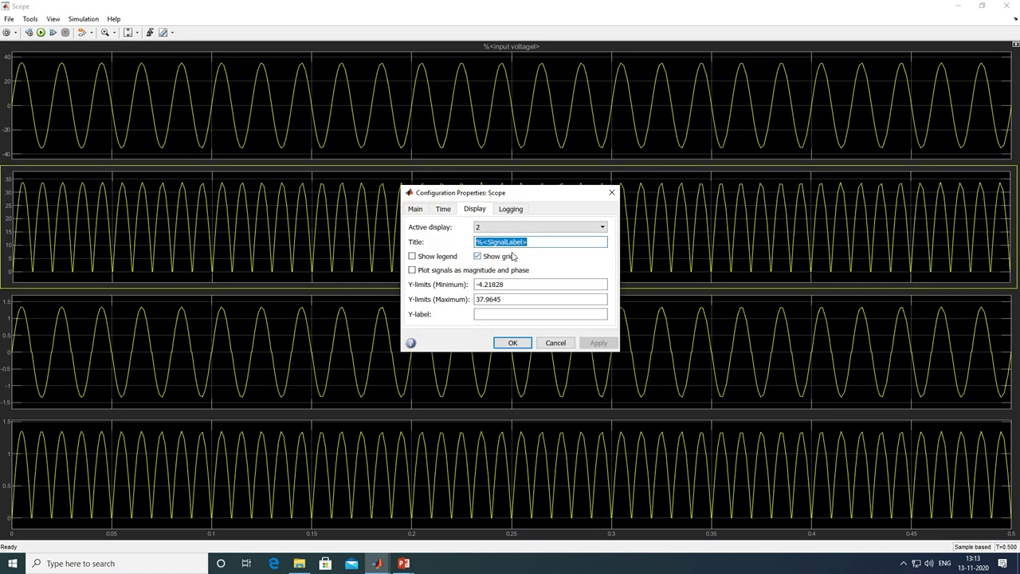
{"action": "left_click", "coordinate": [524, 241]}
{"action": "key", "text": "BackSpace"}
{"action": "key", "text": "BackSpace"}
{"action": "key", "text": "BackSpace"}
{"action": "key", "text": "BackSpace"}
{"action": "key", "text": "BackSpace"}
{"action": "key", "text": "BackSpace"}
{"action": "key", "text": "BackSpace"}
{"action": "key", "text": "BackSpace"}
{"action": "key", "text": "BackSpace"}
{"action": "key", "text": "BackSpace"}
{"action": "key", "text": "BackSpace"}
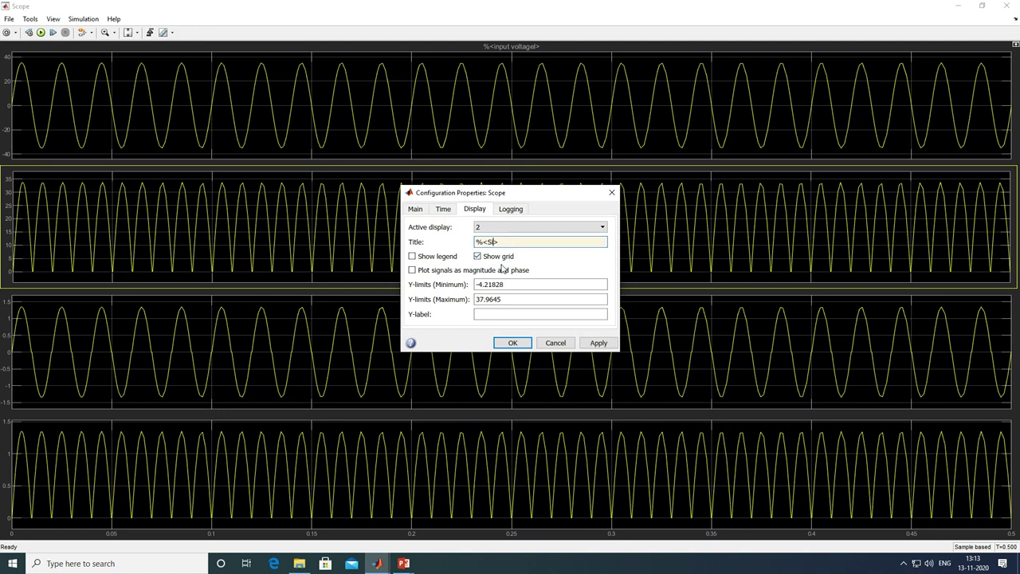
{"action": "type", "text": "output voltge"}
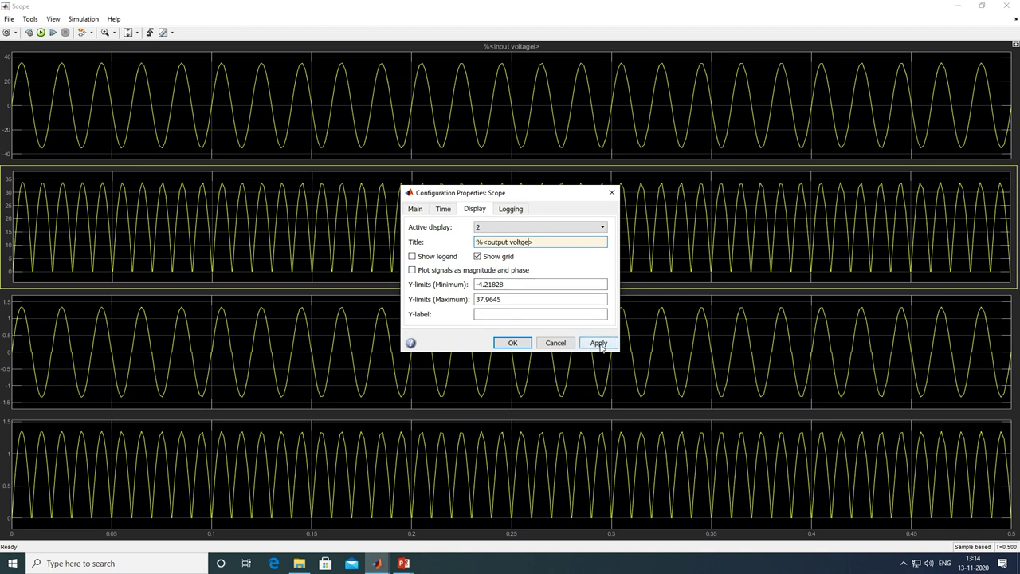
{"action": "left_click", "coordinate": [598, 342]}
{"action": "left_click", "coordinate": [514, 343]}
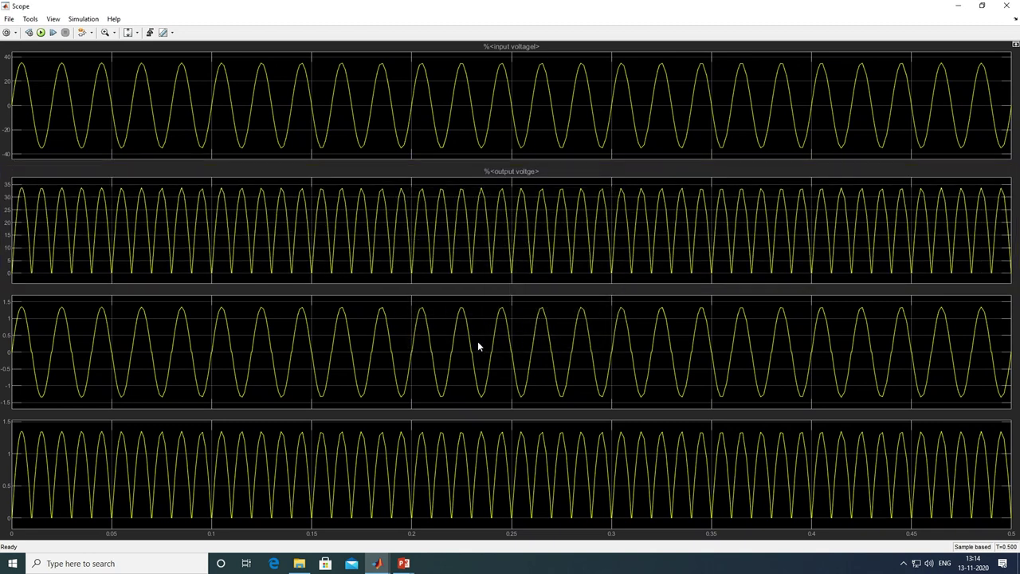
Step: Set the title of the Scope's third display to "%<input current>" in its configuration properties
{"action": "right_click", "coordinate": [482, 336]}
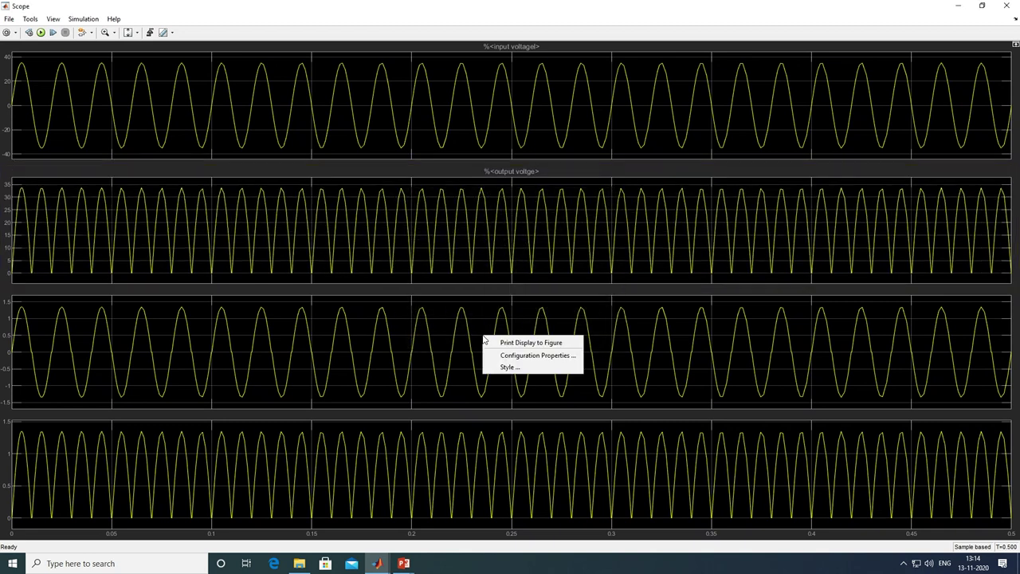
{"action": "left_click", "coordinate": [525, 356]}
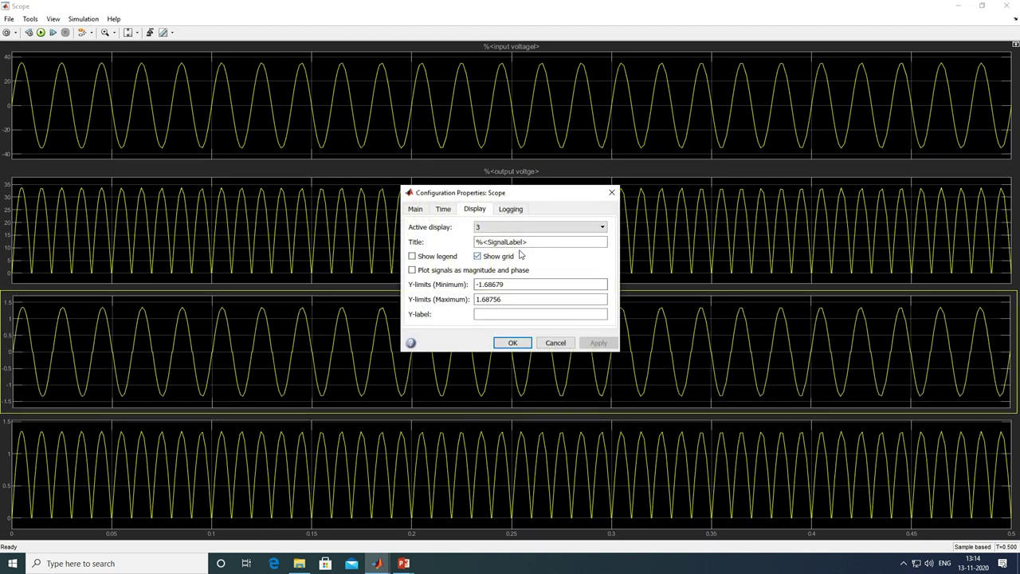
{"action": "left_click", "coordinate": [522, 242]}
{"action": "key", "text": "shift+Home"}
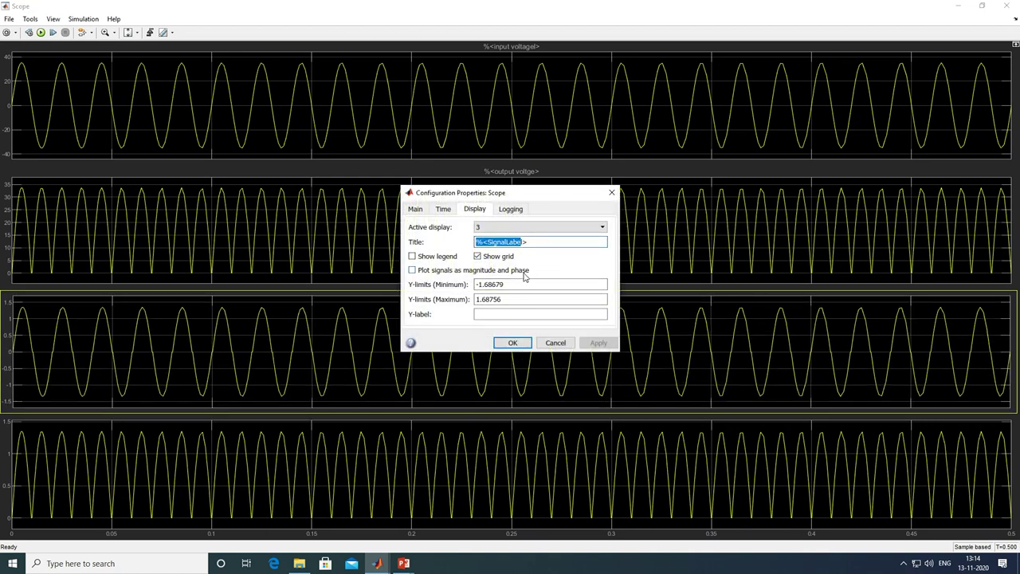
{"action": "key", "text": "Right"}
{"action": "type", "text": "l"}
{"action": "key", "text": "BackSpace"}
{"action": "key", "text": "BackSpace"}
{"action": "key", "text": "BackSpace"}
{"action": "key", "text": "BackSpace"}
{"action": "key", "text": "BackSpace"}
{"action": "key", "text": "BackSpace"}
{"action": "key", "text": "BackSpace"}
{"action": "key", "text": "BackSpace"}
{"action": "key", "text": "BackSpace"}
{"action": "key", "text": "BackSpace"}
{"action": "key", "text": "BackSpace"}
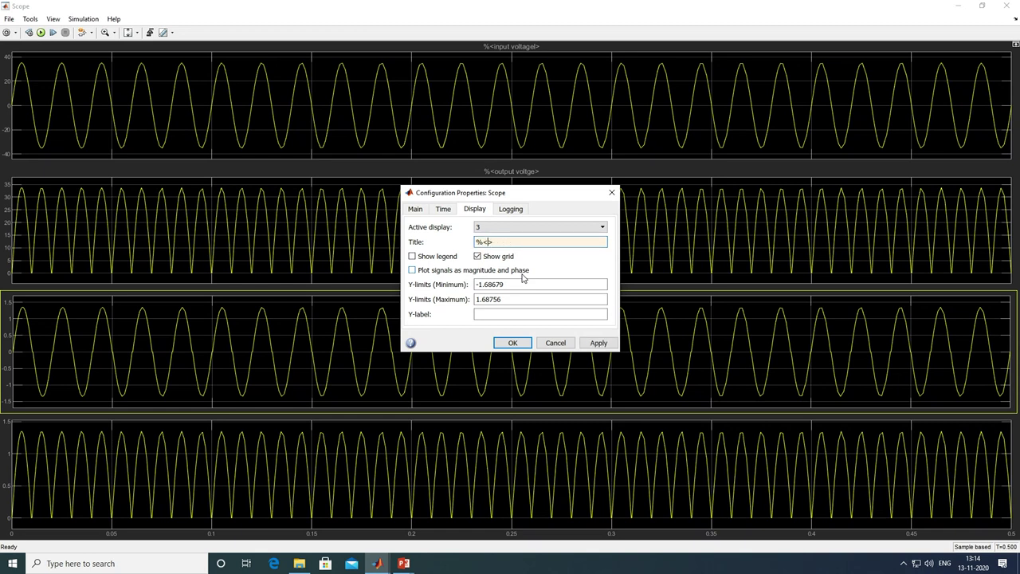
{"action": "type", "text": "im"}
{"action": "key", "text": "BackSpace"}
{"action": "key", "text": "BackSpace"}
{"action": "type", "text": "input curre"}
{"action": "left_click", "coordinate": [599, 343]}
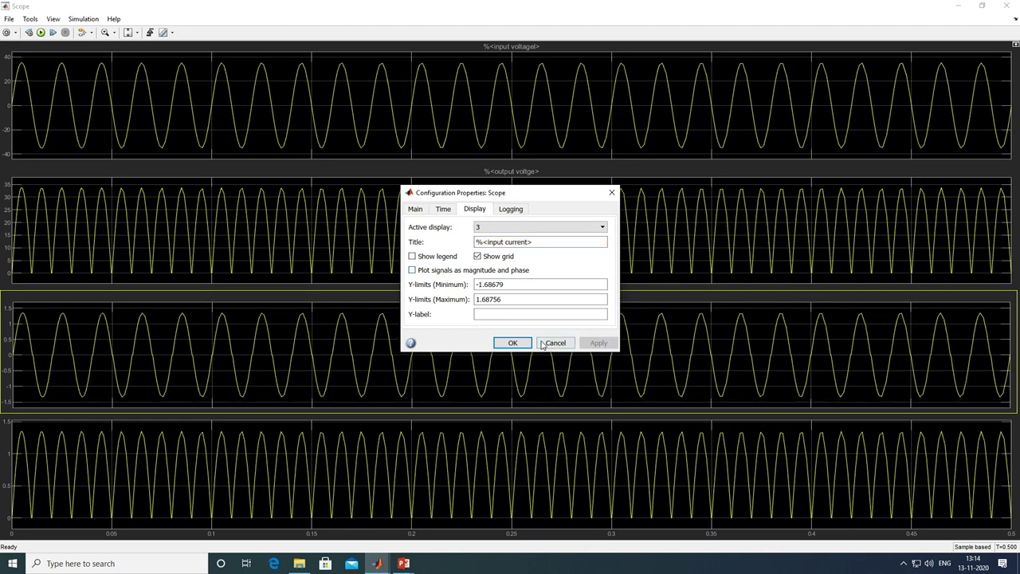
{"action": "left_click", "coordinate": [514, 343]}
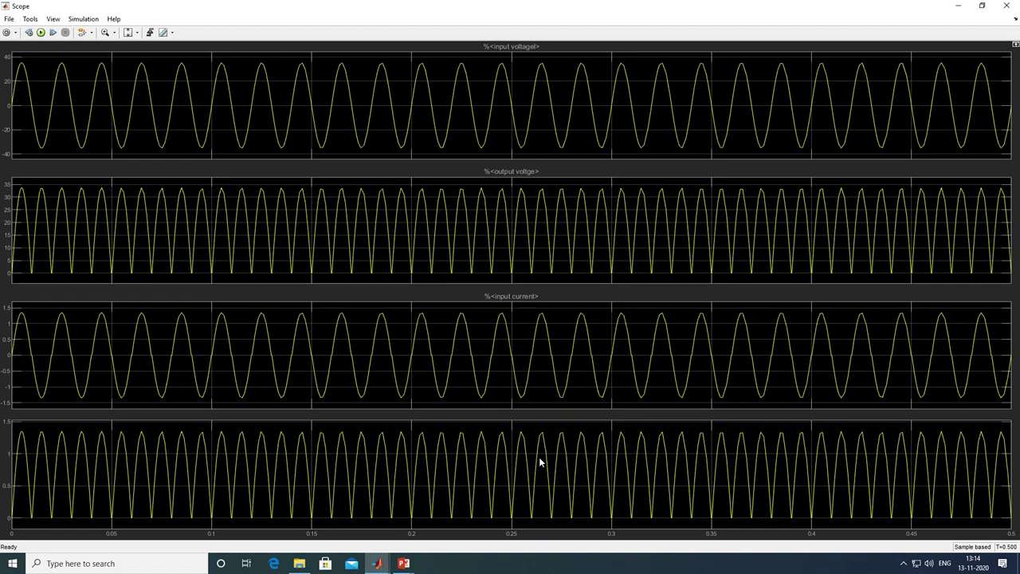
Step: Set the title of the Scope's fourth display to "%<output current>" in its configuration properties
{"action": "right_click", "coordinate": [539, 457]}
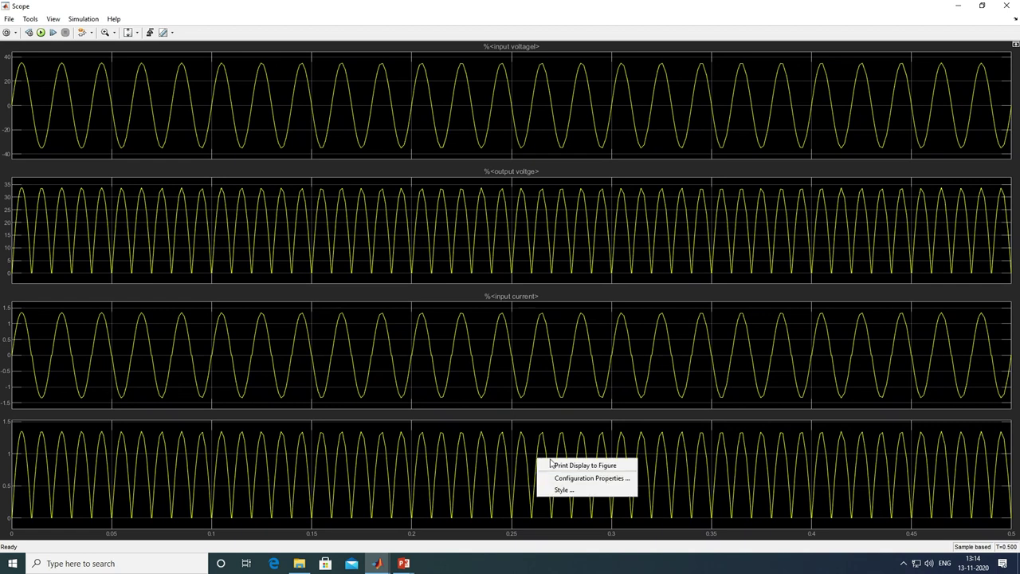
{"action": "left_click", "coordinate": [575, 478]}
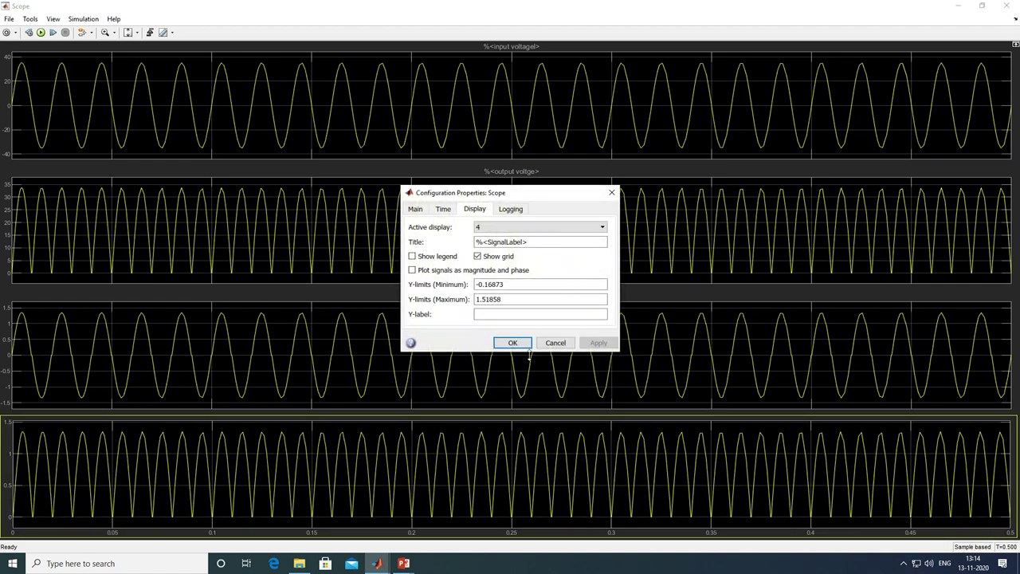
{"action": "double_click", "coordinate": [518, 245]}
{"action": "left_click", "coordinate": [519, 245]}
{"action": "key", "text": "BackSpace"}
{"action": "key", "text": "BackSpace"}
{"action": "key", "text": "BackSpace"}
{"action": "key", "text": "BackSpace"}
{"action": "key", "text": "BackSpace"}
{"action": "key", "text": "BackSpace"}
{"action": "key", "text": "BackSpace"}
{"action": "key", "text": "BackSpace"}
{"action": "key", "text": "BackSpace"}
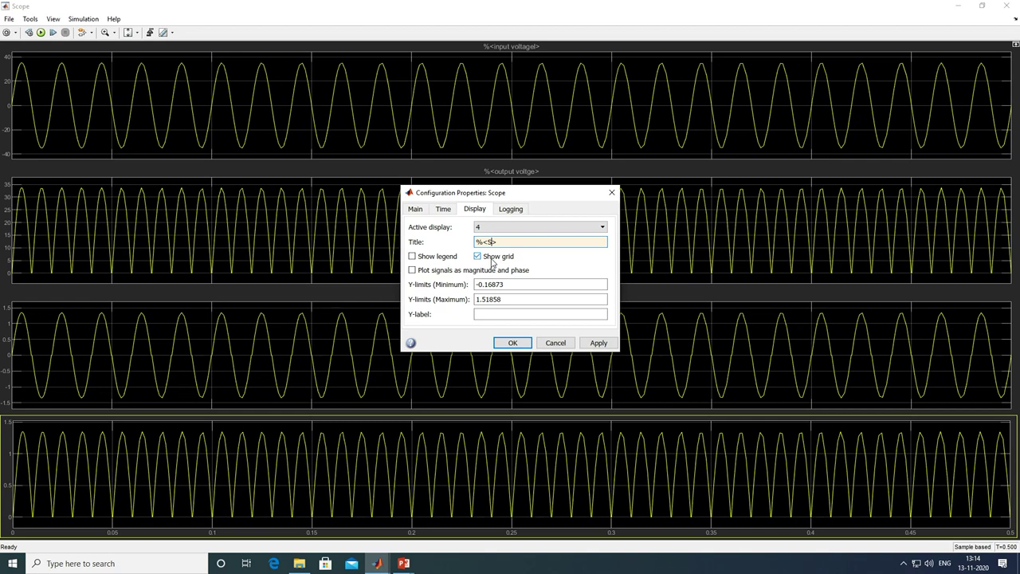
{"action": "type", "text": "output current"}
{"action": "left_click", "coordinate": [597, 343]}
{"action": "left_click", "coordinate": [516, 344]}
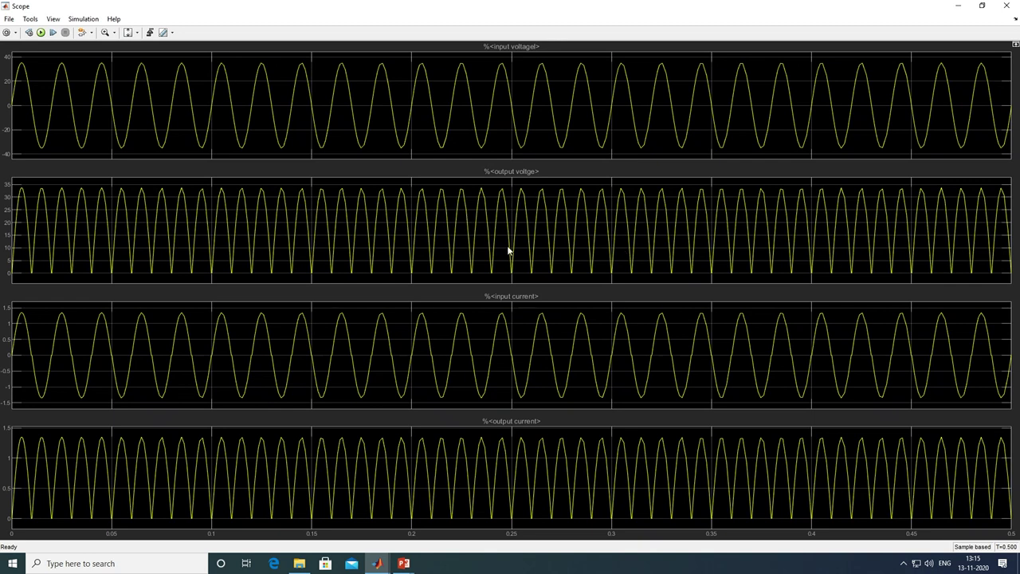
Step: Enable logging of the Scope's data to the workspace as ScopeData, with the save format Structure With Time
{"action": "left_click", "coordinate": [7, 33]}
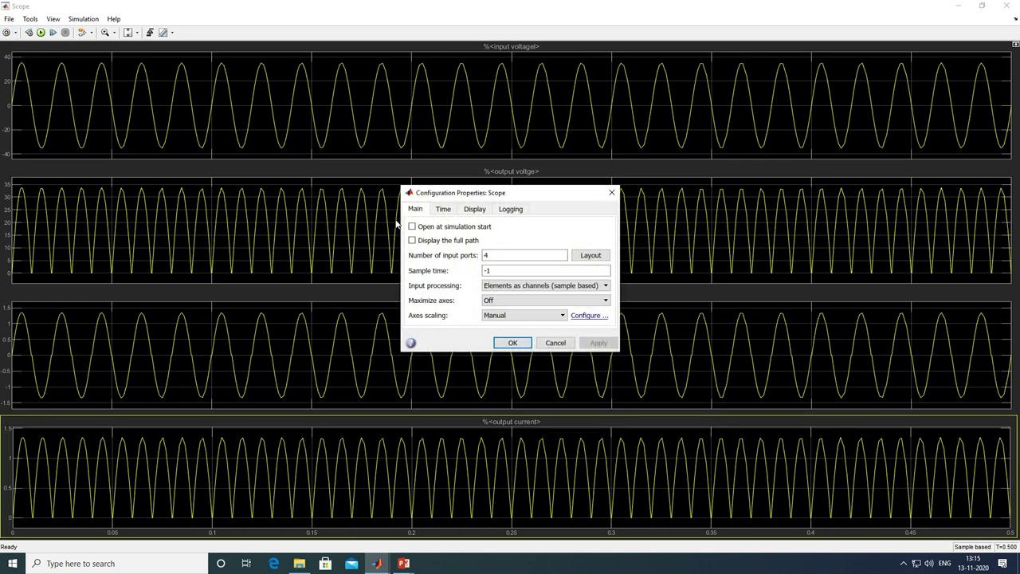
{"action": "left_click", "coordinate": [515, 211]}
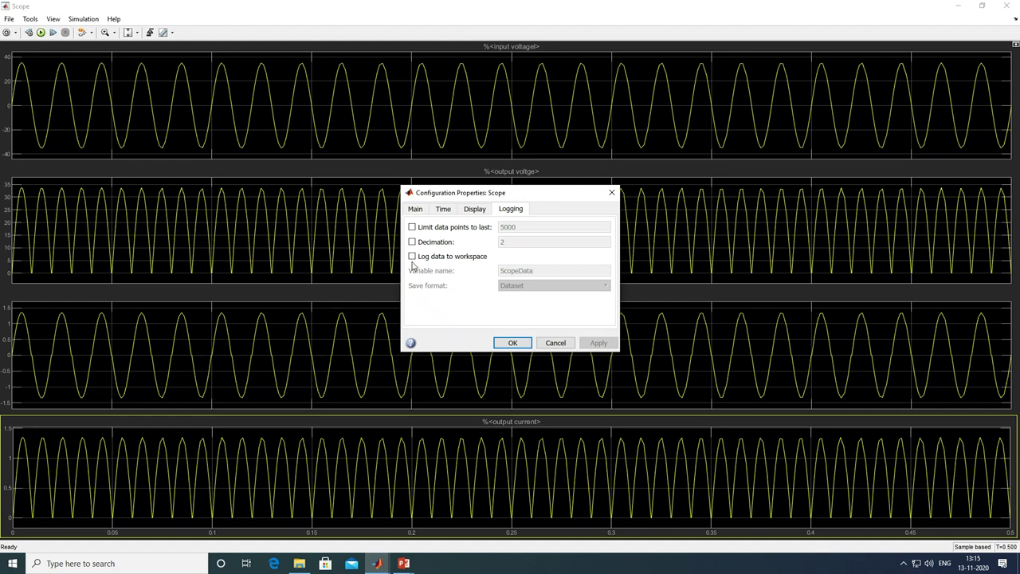
{"action": "left_click", "coordinate": [412, 258]}
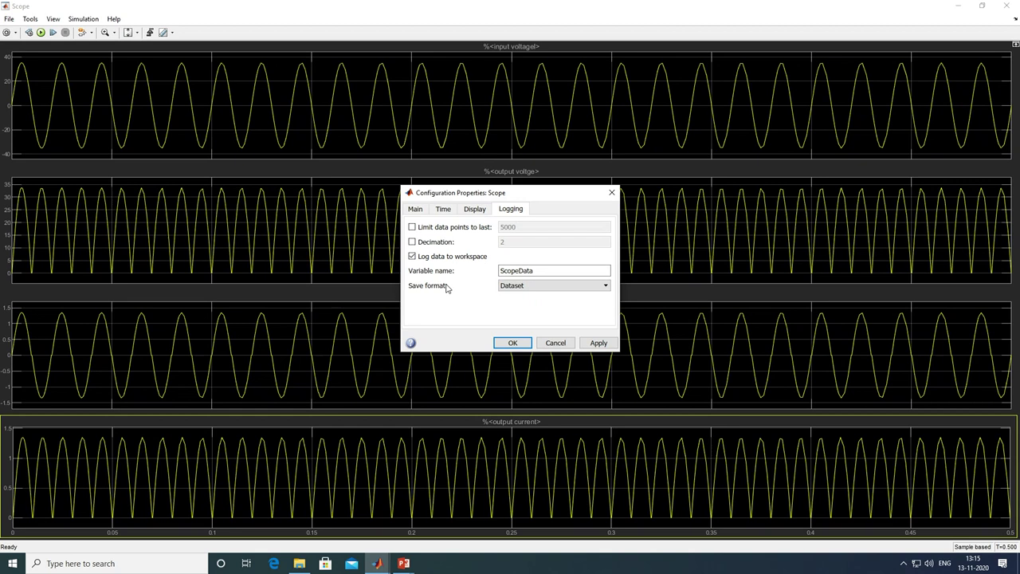
{"action": "left_click", "coordinate": [605, 286]}
{"action": "left_click", "coordinate": [569, 295]}
{"action": "left_click", "coordinate": [599, 344]}
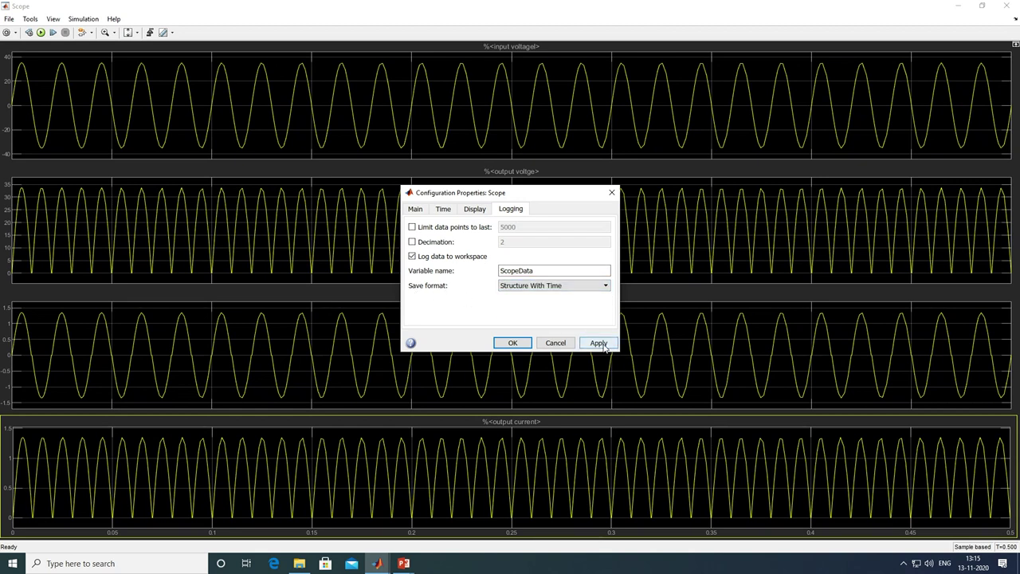
{"action": "left_click", "coordinate": [522, 346]}
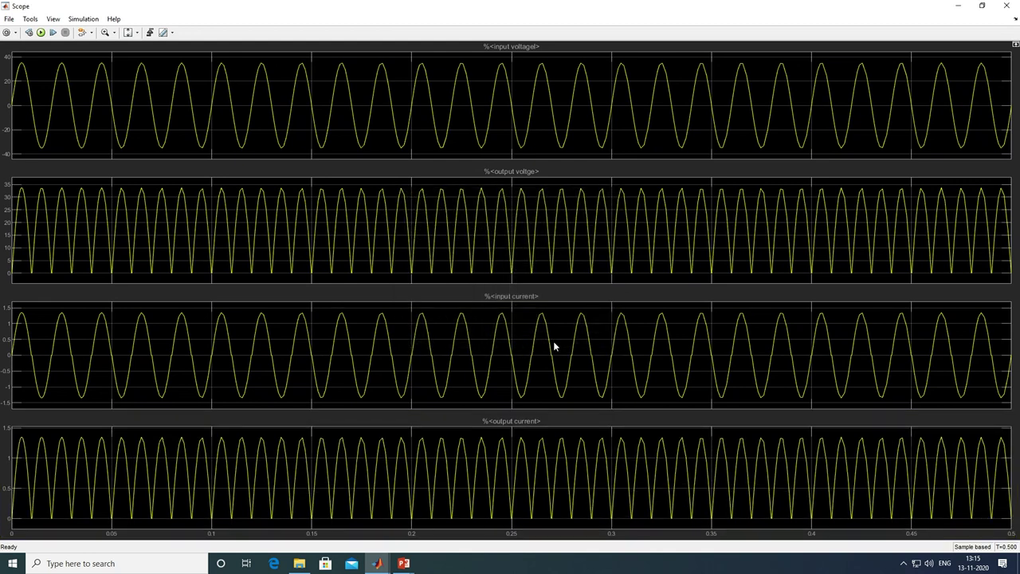
Step: Close the Scope, save the exp2 model and run the simulation
{"action": "left_click", "coordinate": [1006, 6]}
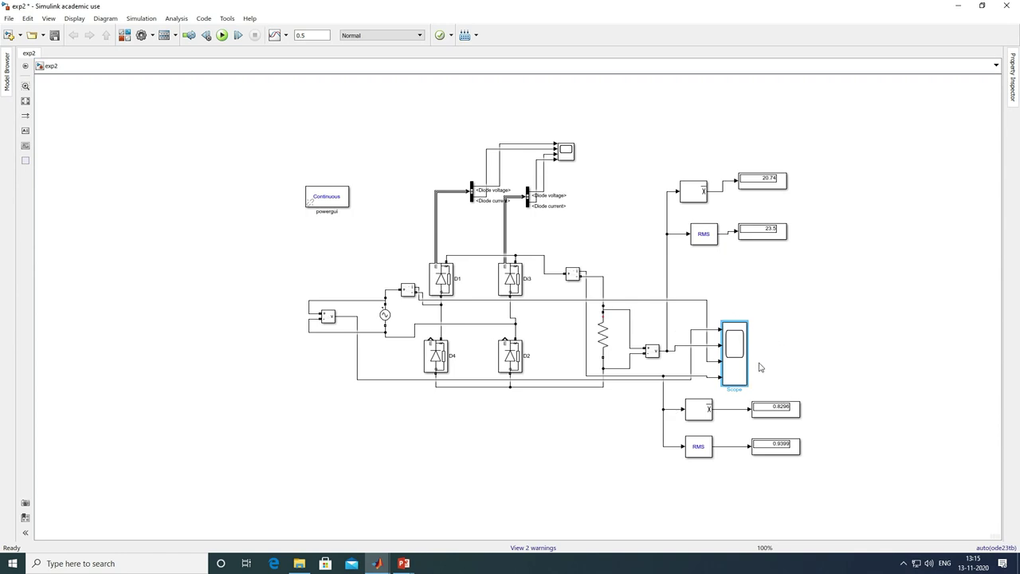
{"action": "left_click", "coordinate": [55, 36]}
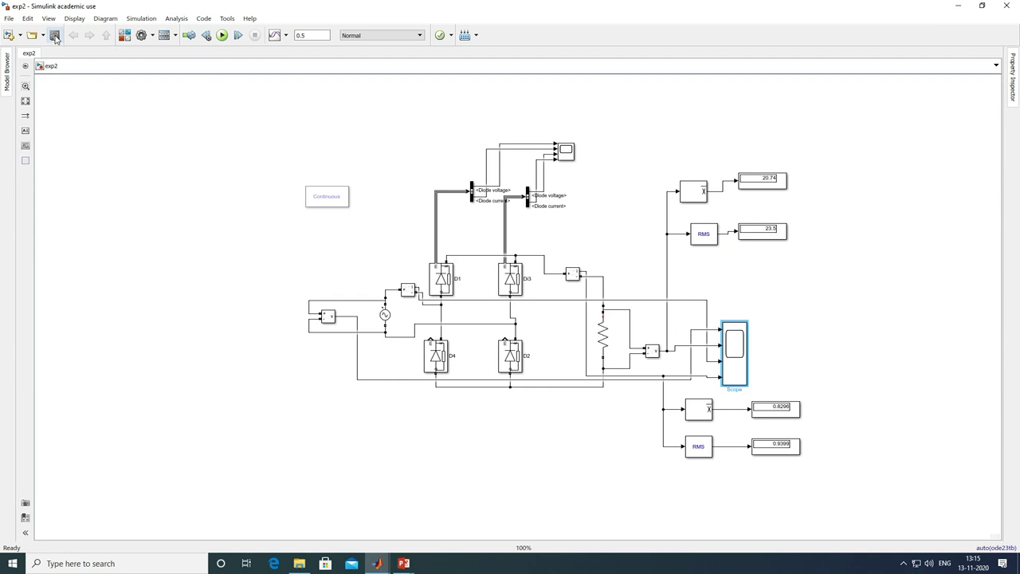
{"action": "left_click", "coordinate": [222, 36]}
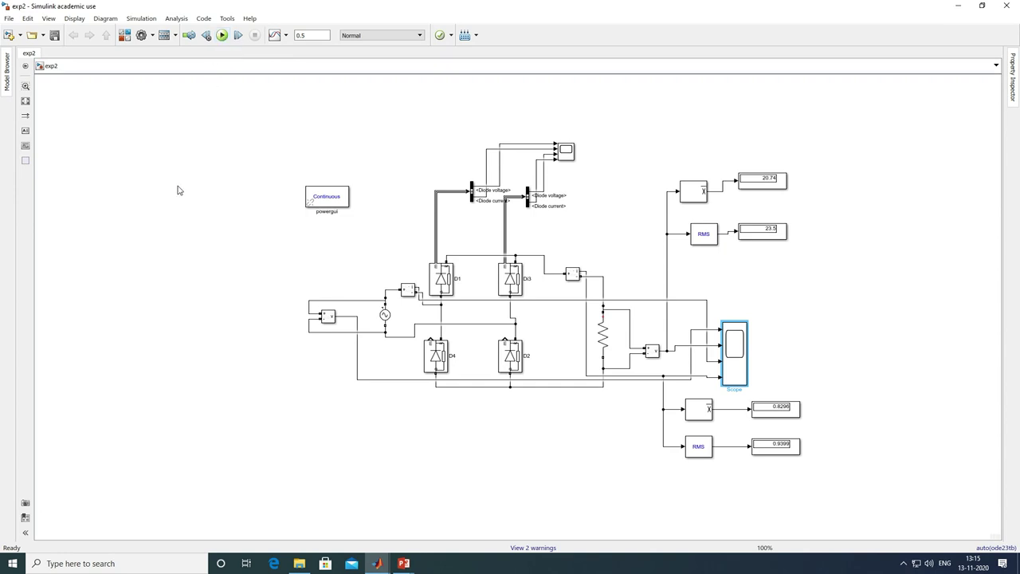
Step: Try to load the logged Scope signals into powergui's FFT Analysis tool by refreshing its available signals
{"action": "double_click", "coordinate": [332, 203]}
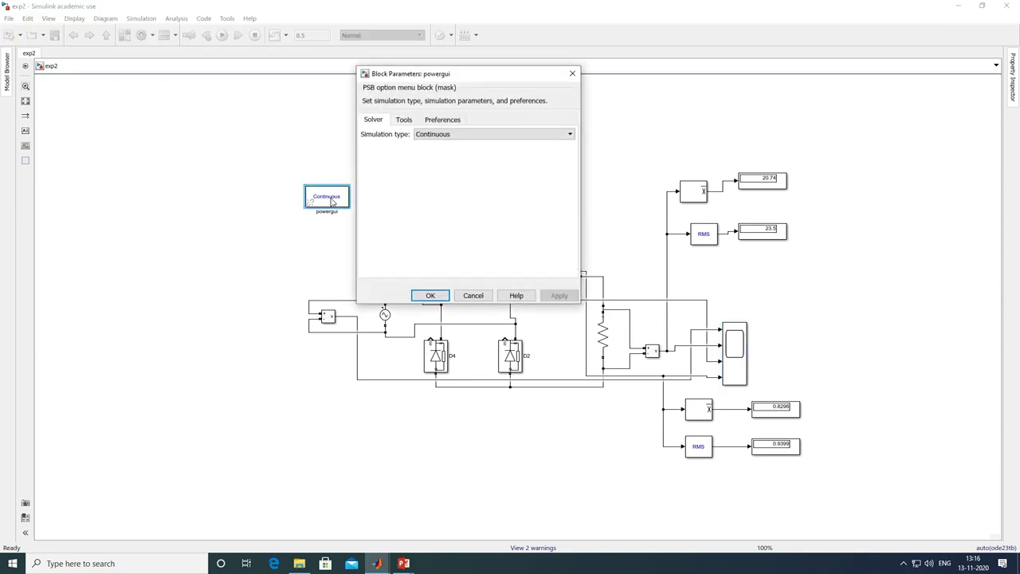
{"action": "left_click", "coordinate": [404, 121]}
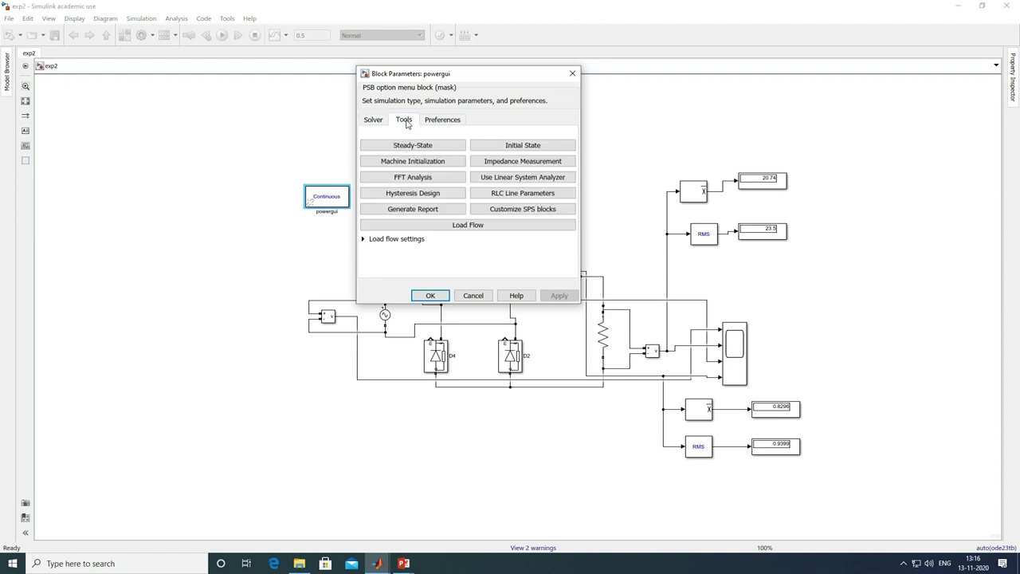
{"action": "left_click", "coordinate": [406, 178]}
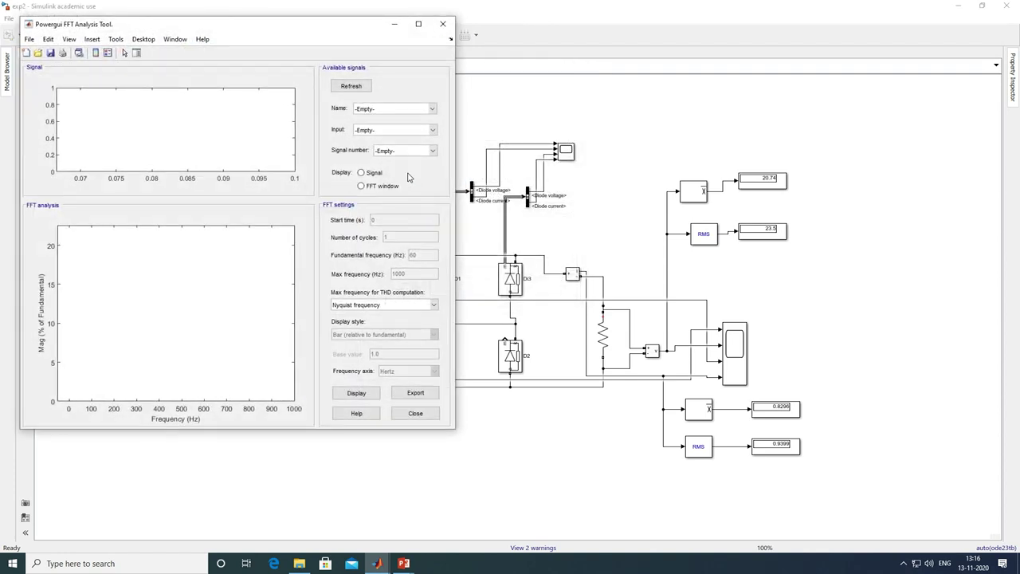
{"action": "left_click", "coordinate": [418, 24]}
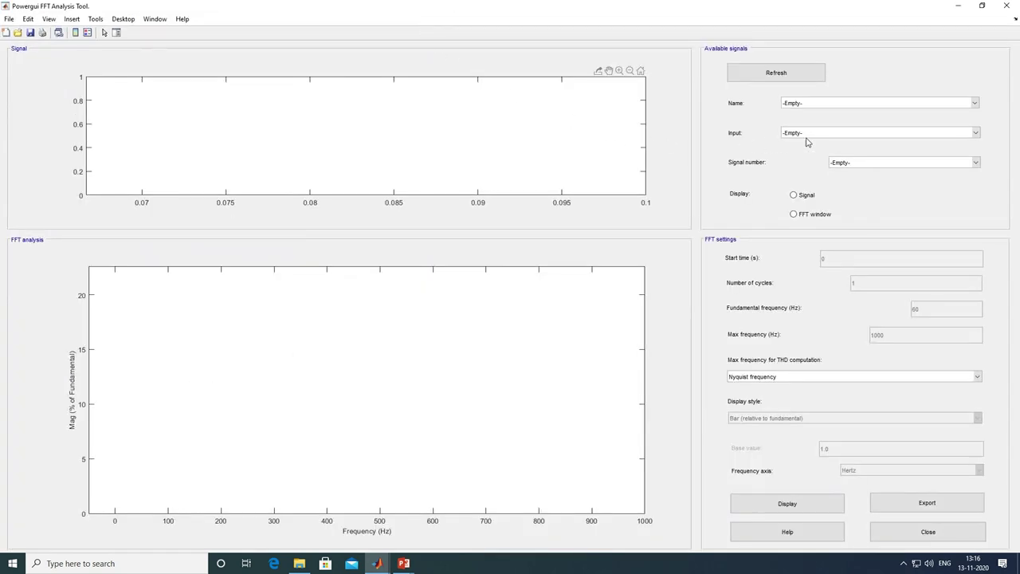
{"action": "left_click", "coordinate": [787, 74]}
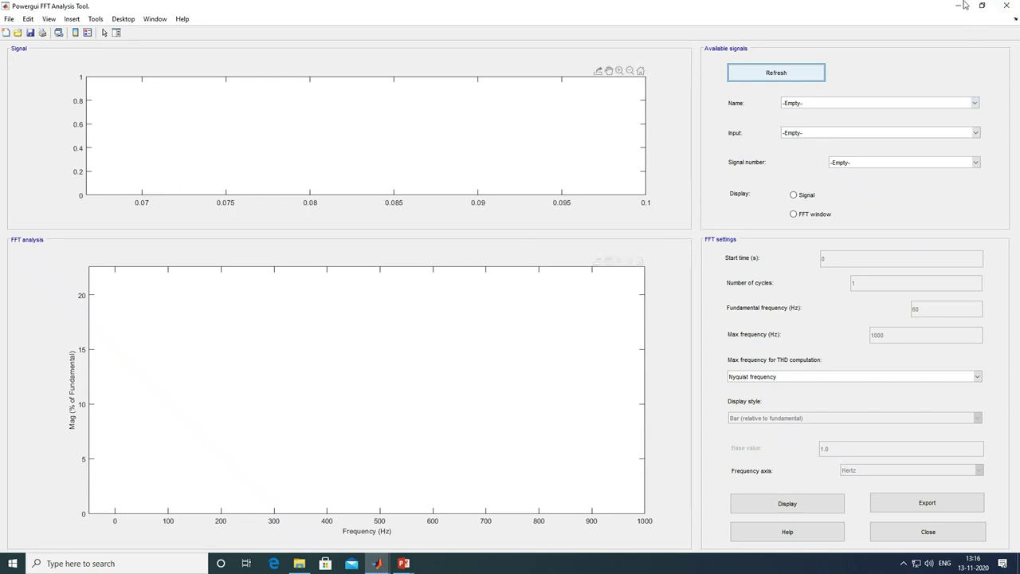
{"action": "left_click", "coordinate": [1007, 6]}
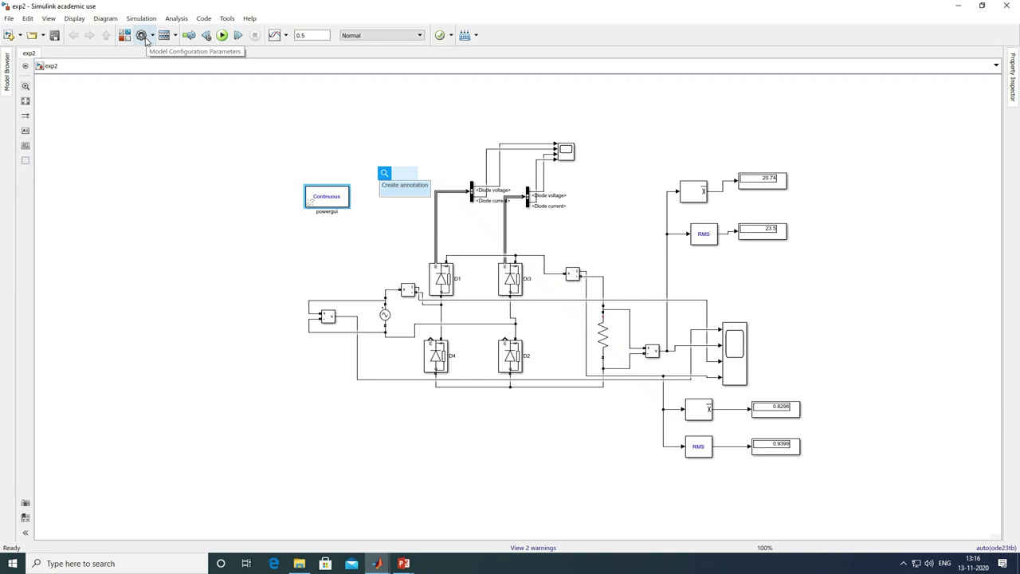
Step: Disable the single simulation output option in the model's data import/export configuration parameters
{"action": "left_click", "coordinate": [144, 38]}
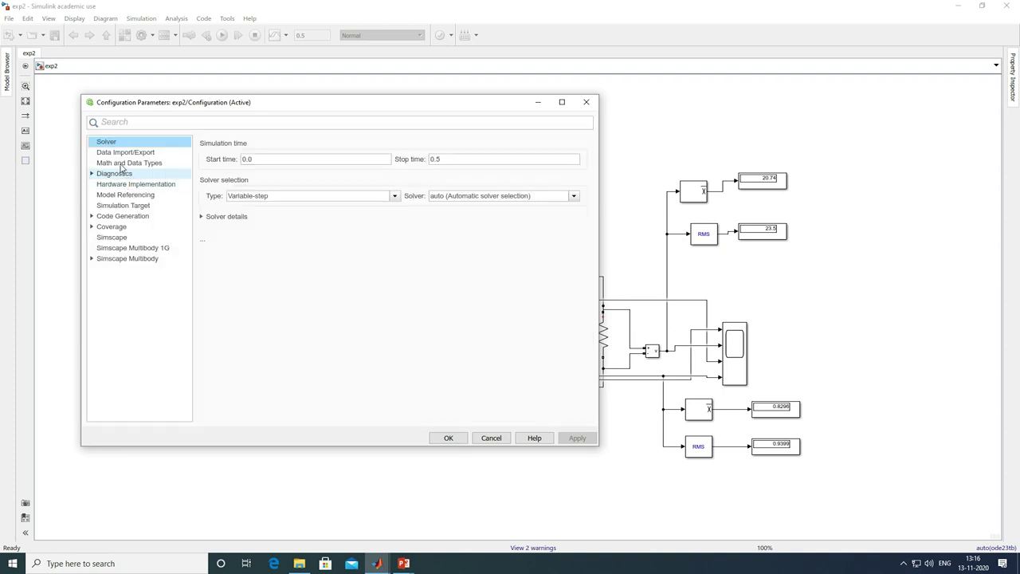
{"action": "left_click", "coordinate": [116, 154]}
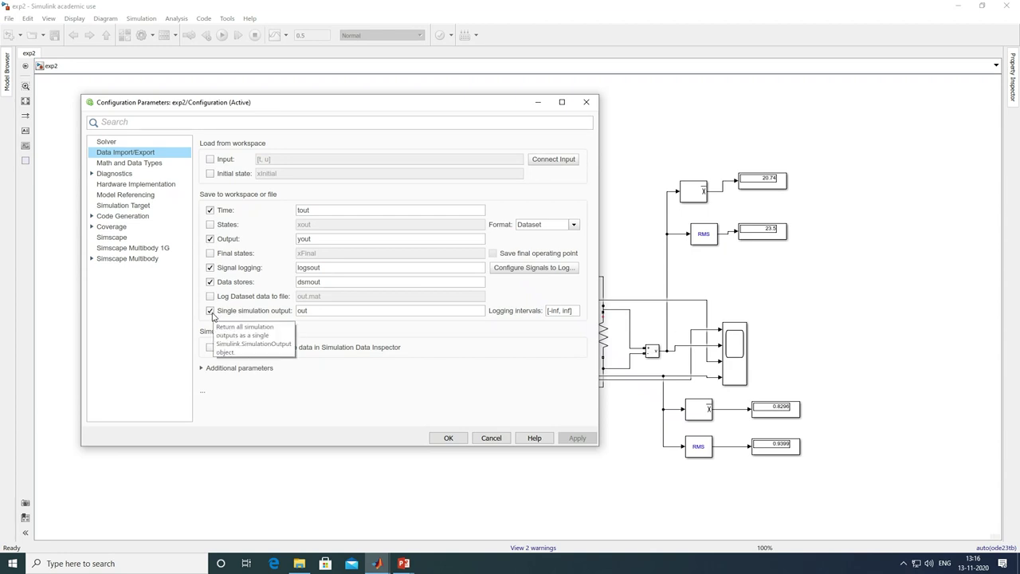
{"action": "left_click", "coordinate": [211, 310]}
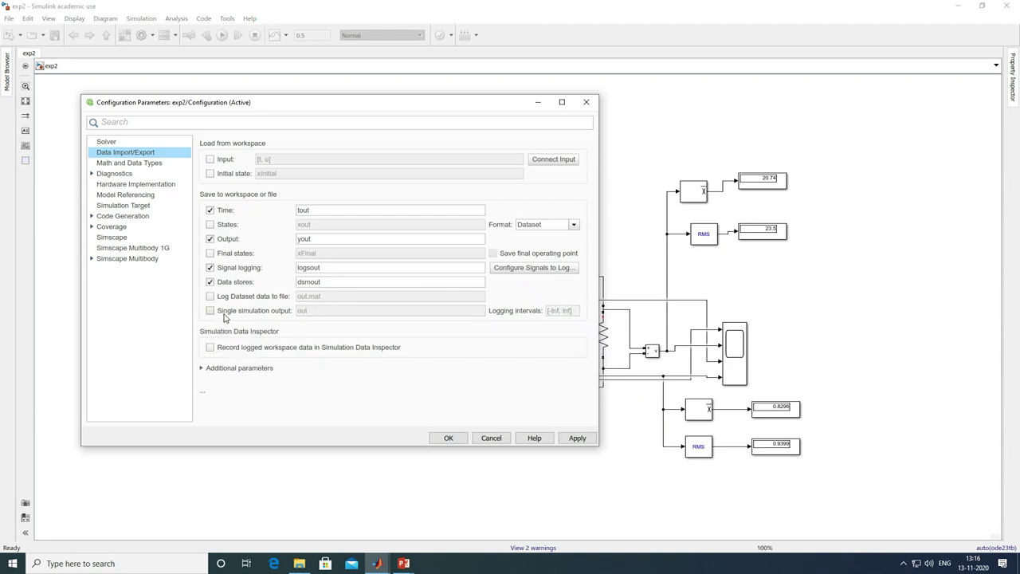
{"action": "left_click", "coordinate": [575, 439]}
{"action": "left_click", "coordinate": [452, 440]}
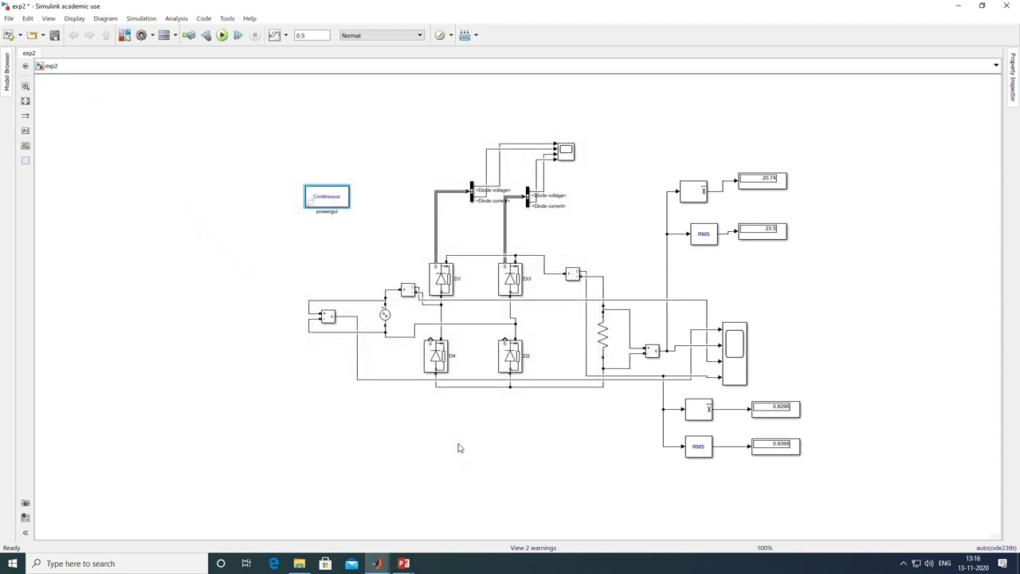
Step: Run the simulation and open powergui's FFT Analysis tool in a maximized window
{"action": "left_click", "coordinate": [222, 36]}
{"action": "double_click", "coordinate": [324, 201]}
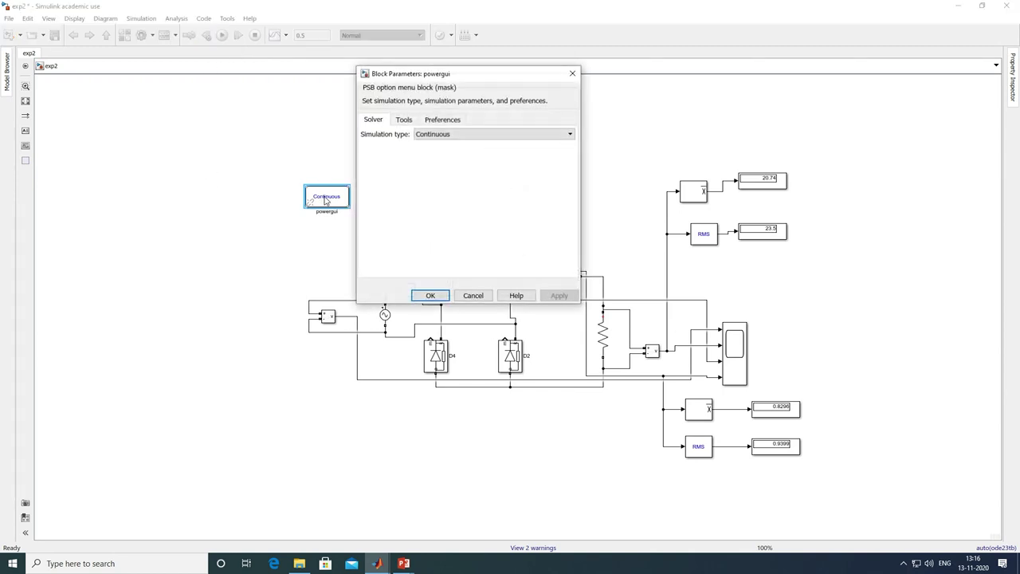
{"action": "left_click", "coordinate": [404, 120]}
{"action": "left_click", "coordinate": [406, 183]}
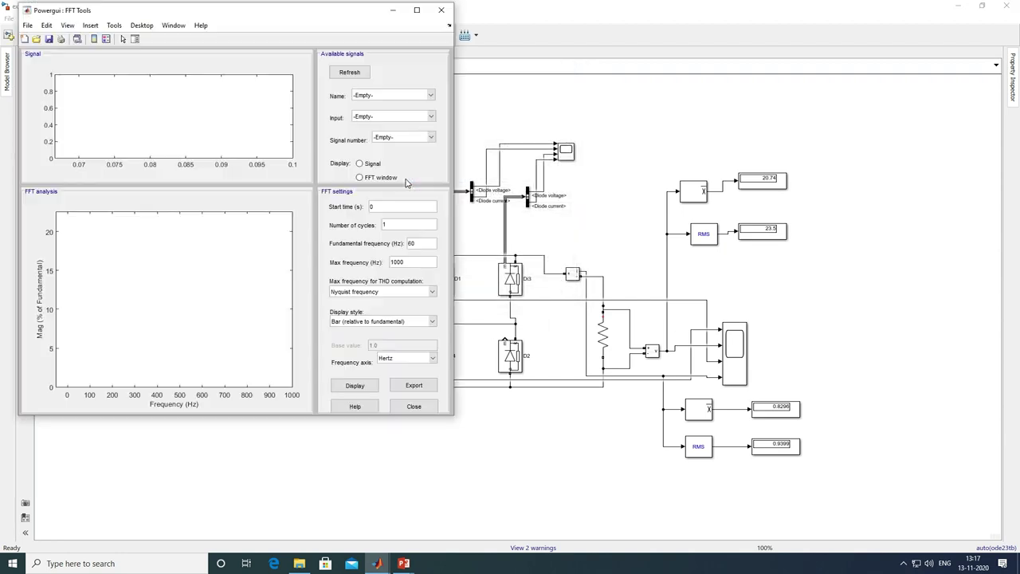
{"action": "left_click", "coordinate": [418, 28]}
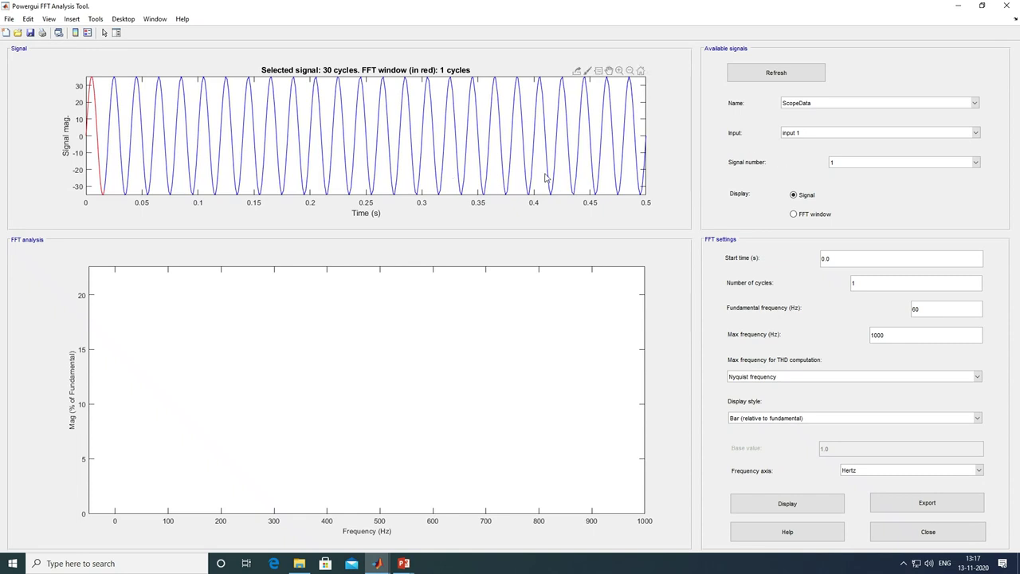
Step: Select input 2 of ScopeData for the FFT analysis and set the fundamental frequency to 100 Hz
{"action": "left_click", "coordinate": [974, 133]}
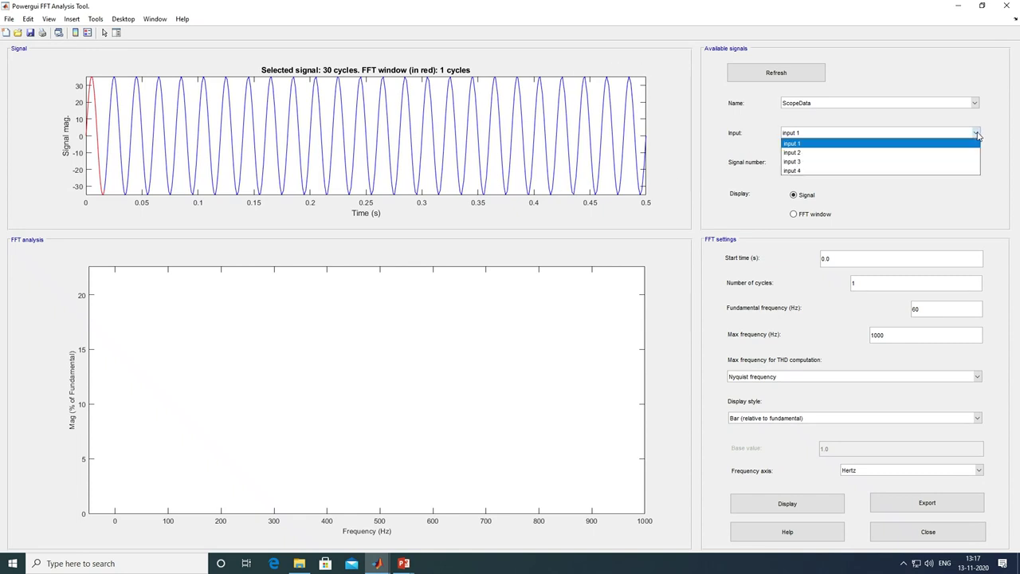
{"action": "left_click", "coordinate": [936, 152]}
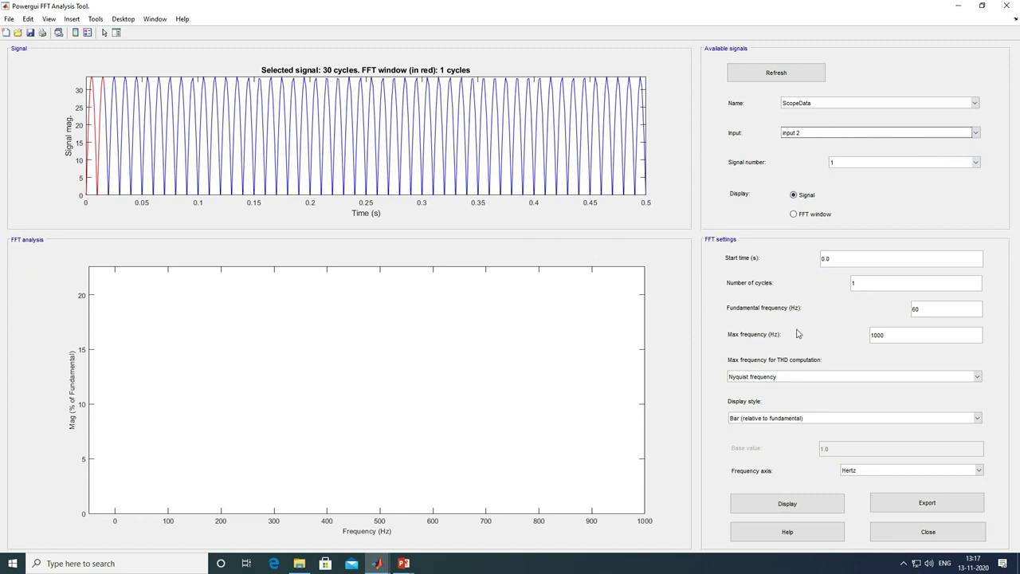
{"action": "left_click", "coordinate": [920, 309]}
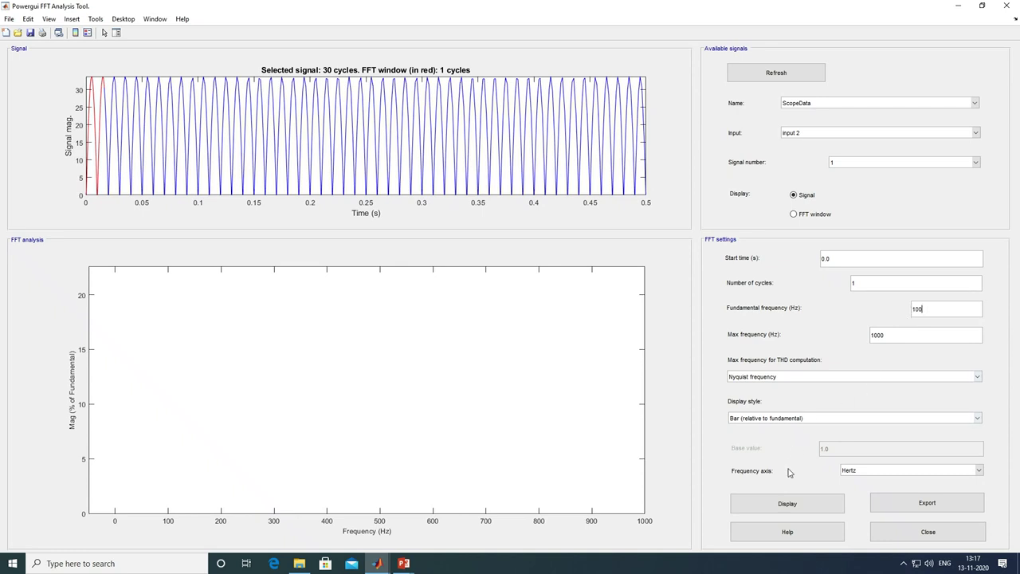
{"action": "left_click", "coordinate": [776, 503]}
Step: Display the FFT results of input 2 in the style List (relative to fundamental)
{"action": "left_click", "coordinate": [978, 419]}
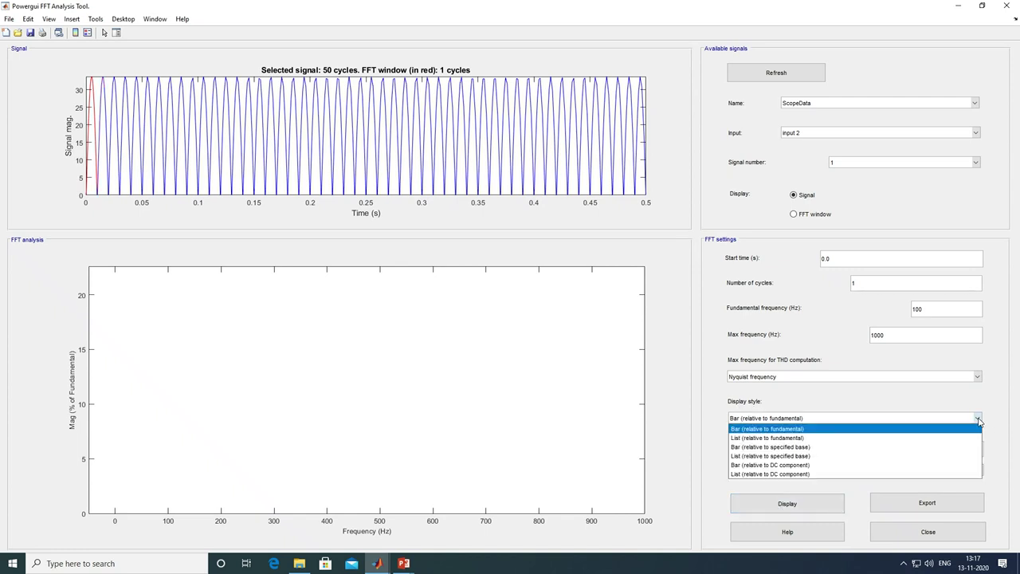
{"action": "left_click", "coordinate": [901, 437]}
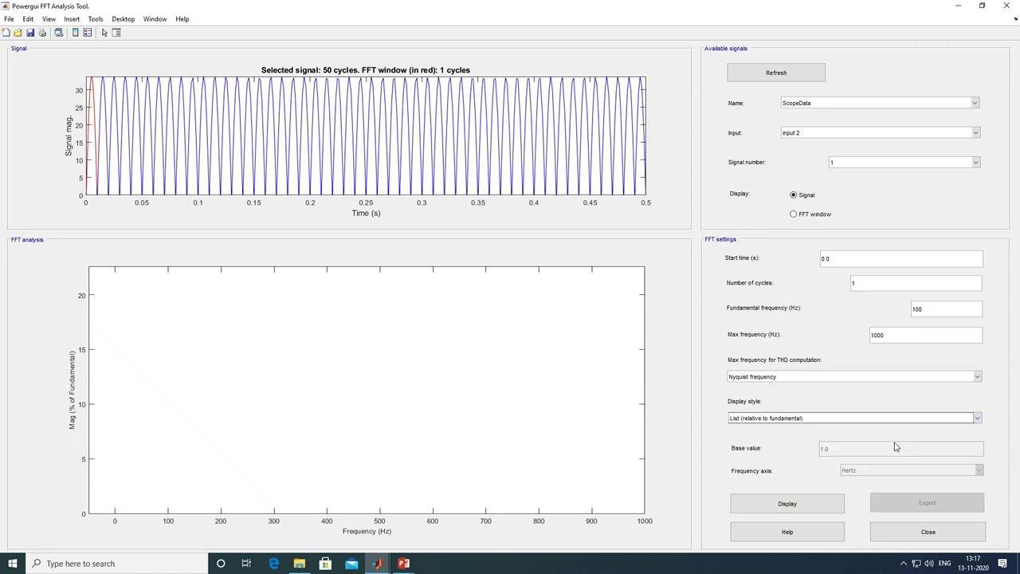
{"action": "left_click", "coordinate": [787, 503]}
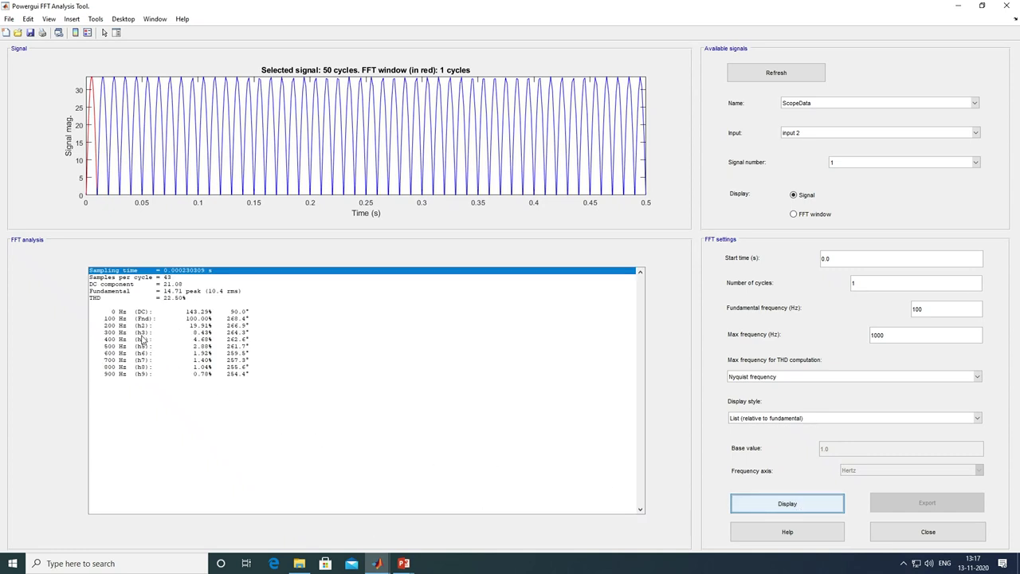
Step: Examine the fundamental, second and third harmonic rows of the output voltage's FFT list
{"action": "left_click", "coordinate": [114, 322]}
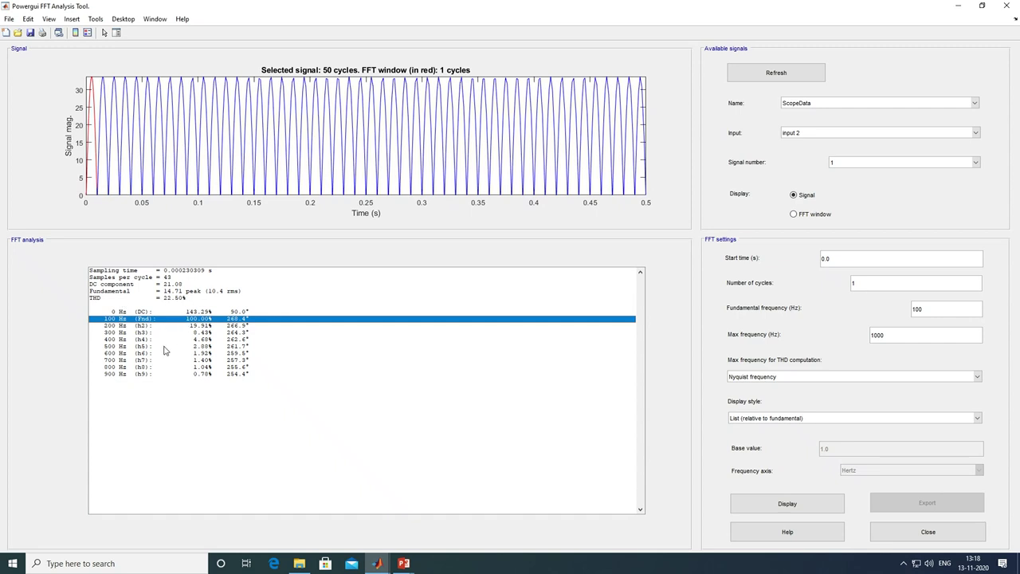
{"action": "left_click", "coordinate": [145, 326]}
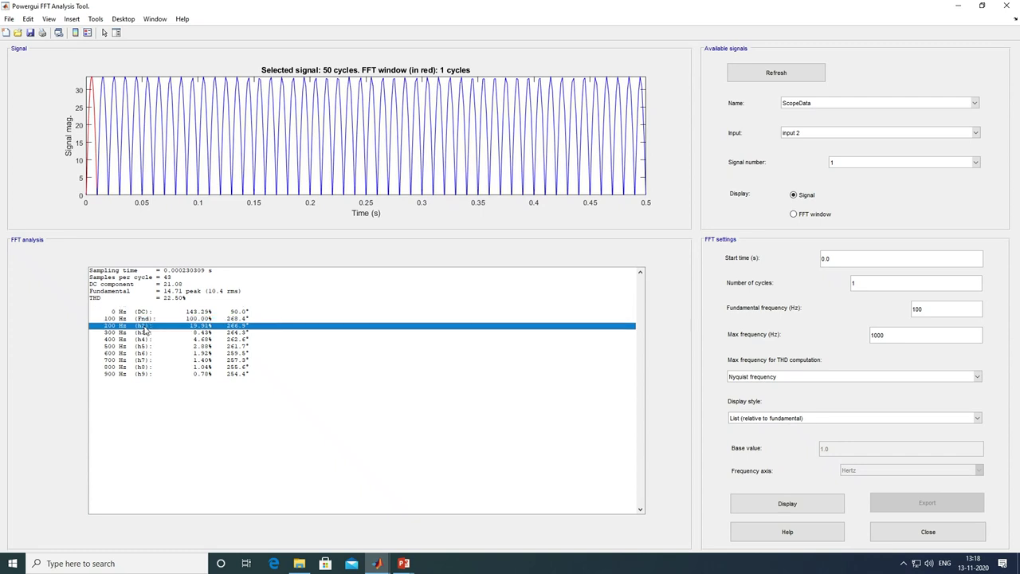
{"action": "left_click", "coordinate": [188, 319]}
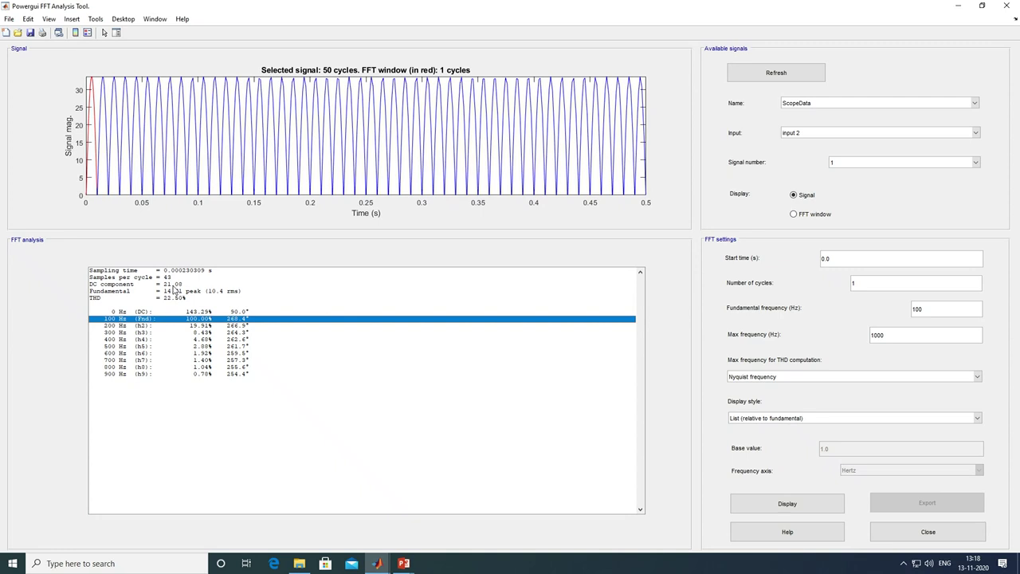
{"action": "left_click", "coordinate": [204, 327]}
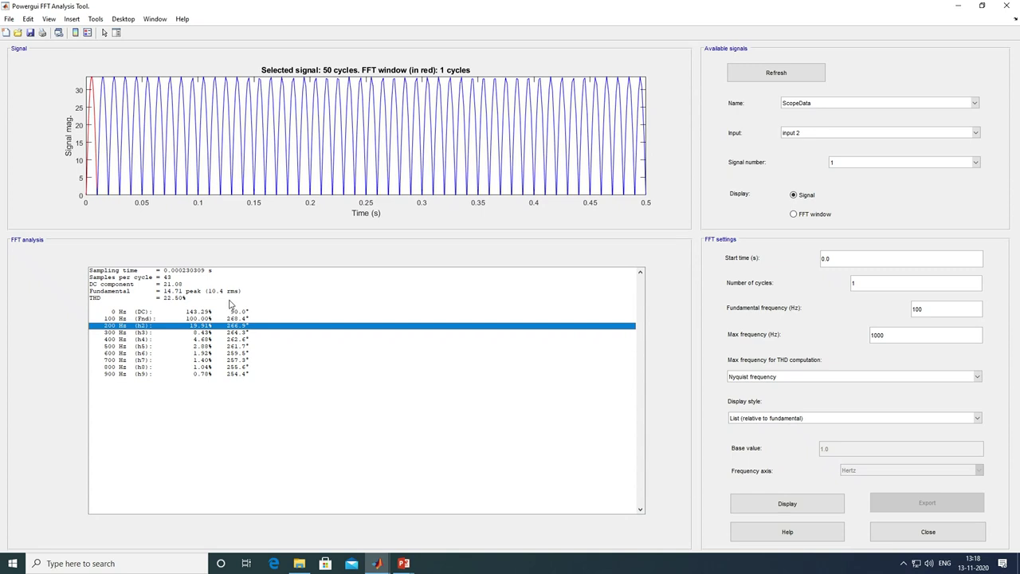
{"action": "left_click", "coordinate": [142, 333]}
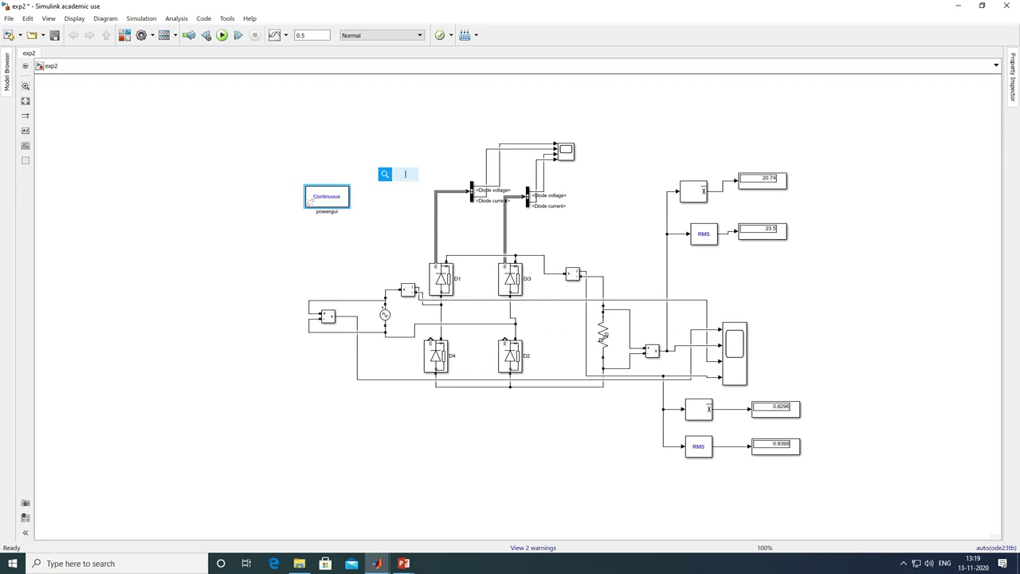
Step: Change the load's Series RLC Branch to type RL with an inductance of 6e-3 H
{"action": "left_click", "coordinate": [606, 341]}
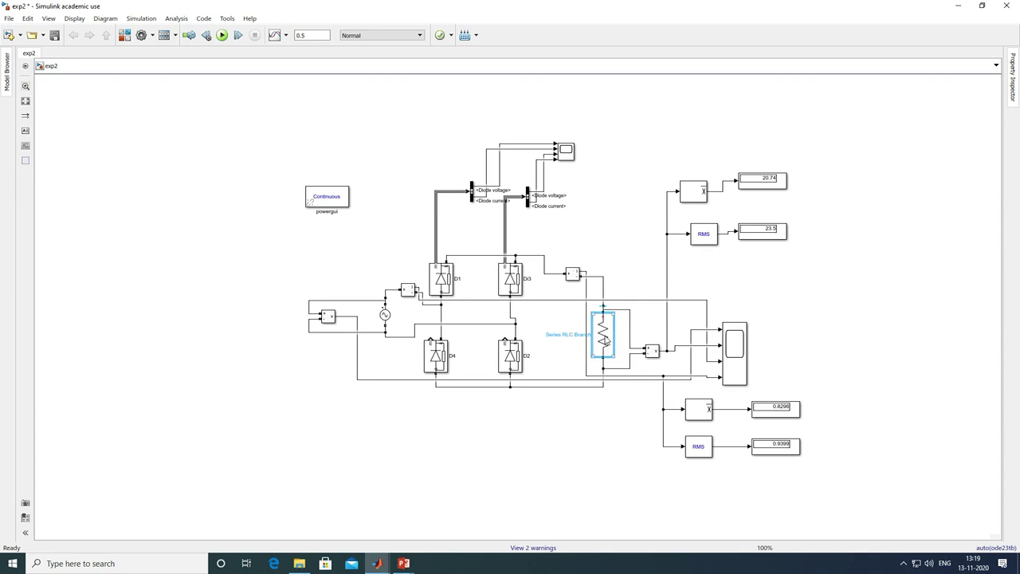
{"action": "double_click", "coordinate": [605, 340]}
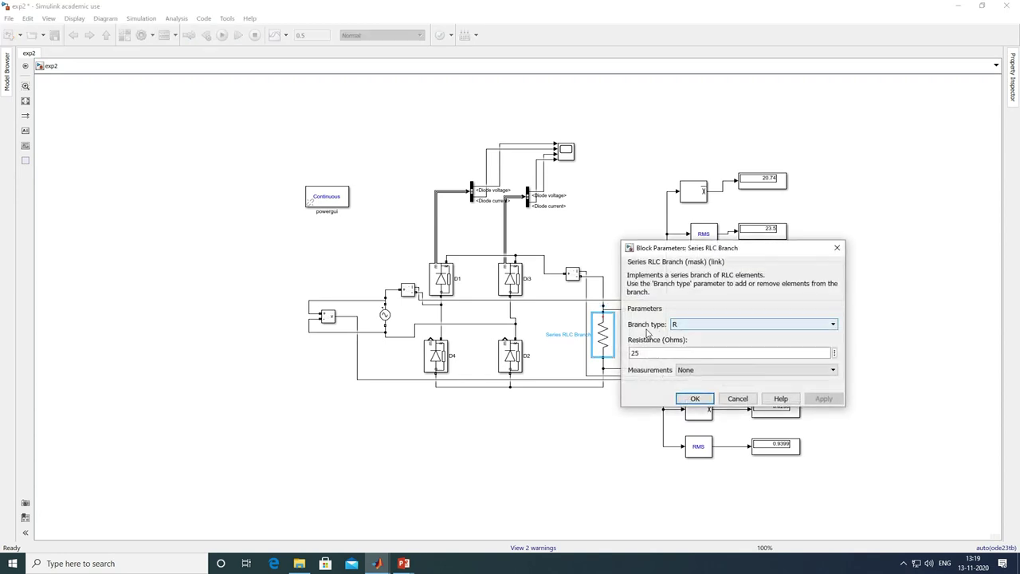
{"action": "left_click", "coordinate": [752, 325]}
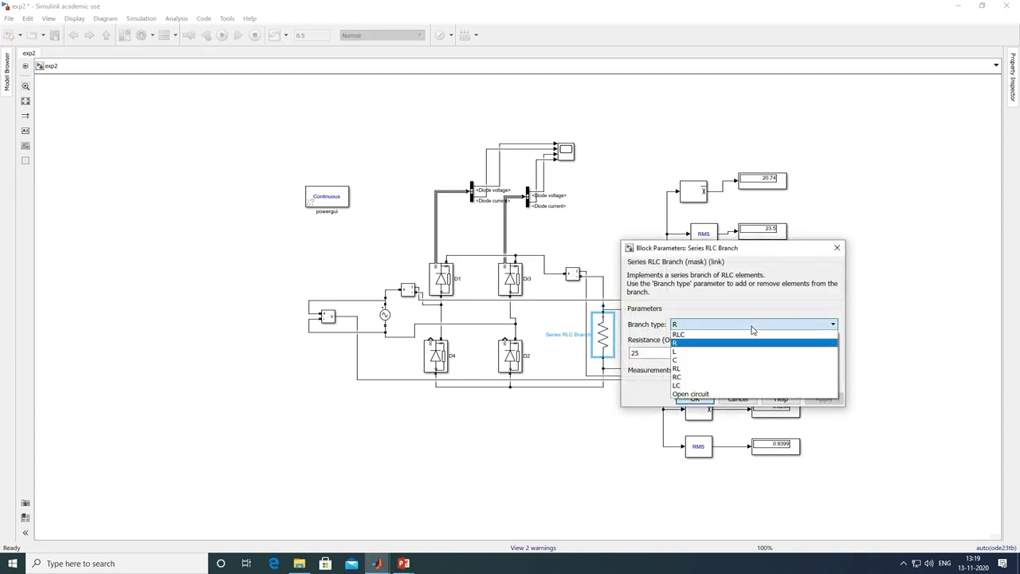
{"action": "left_click", "coordinate": [721, 368]}
{"action": "left_click", "coordinate": [636, 383]}
{"action": "double_click", "coordinate": [634, 382]}
{"action": "left_click", "coordinate": [635, 382]}
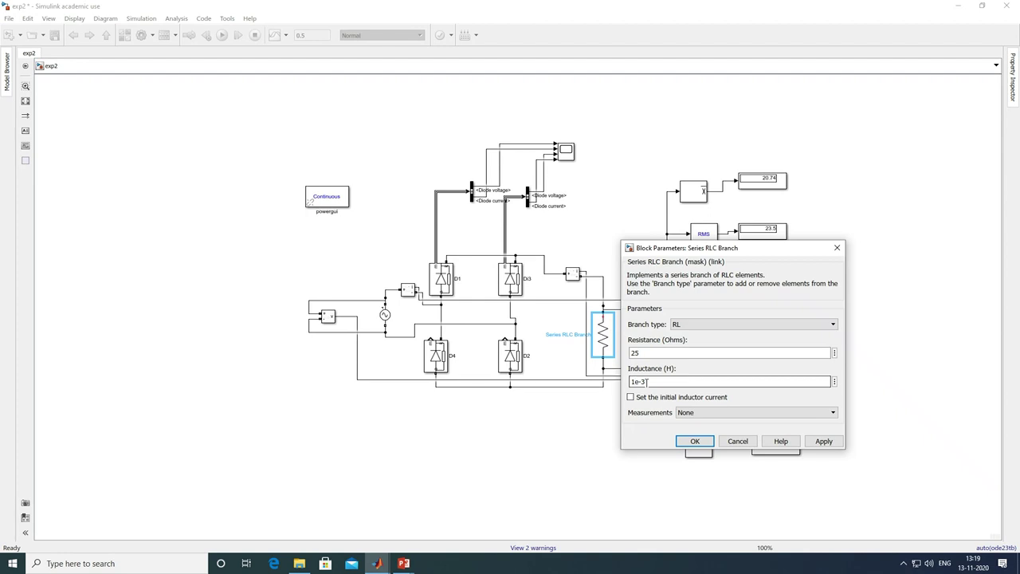
{"action": "key", "text": "BackSpace"}
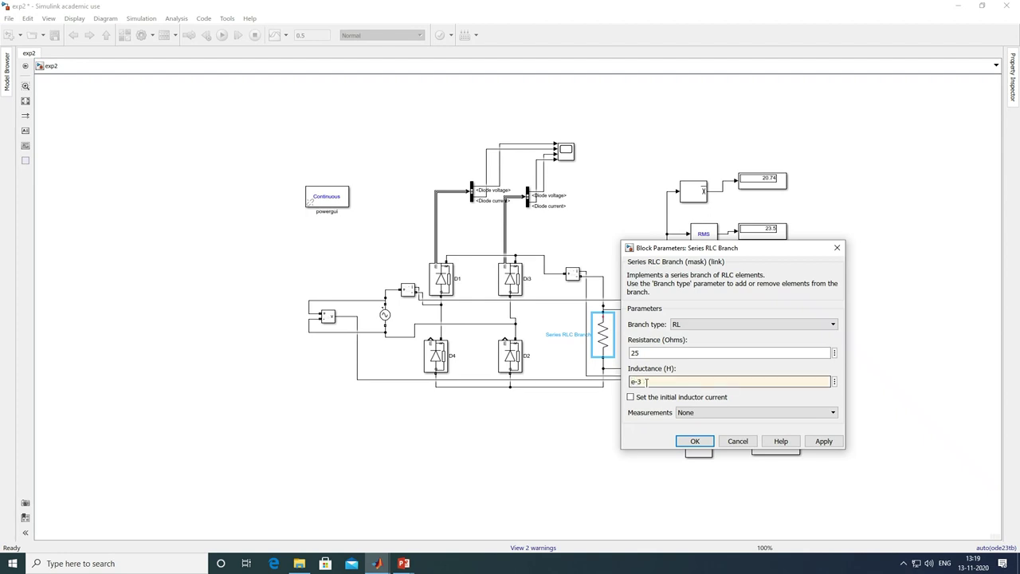
{"action": "left_click", "coordinate": [823, 440]}
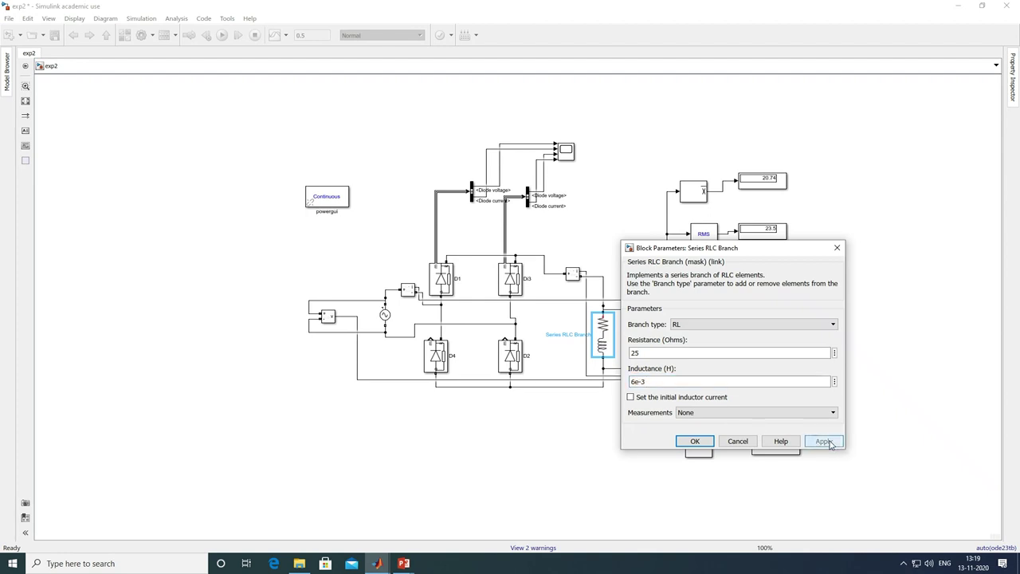
{"action": "left_click", "coordinate": [694, 440]}
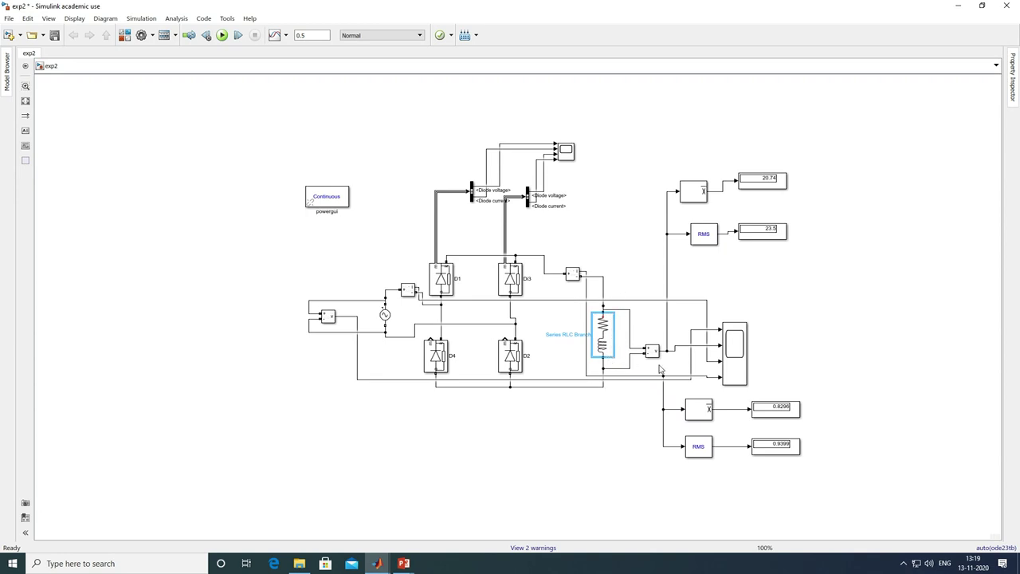
Step: Run the simulation with the RL load and view the input and output voltage and current waveforms in Scope
{"action": "left_click", "coordinate": [223, 36]}
{"action": "double_click", "coordinate": [738, 355]}
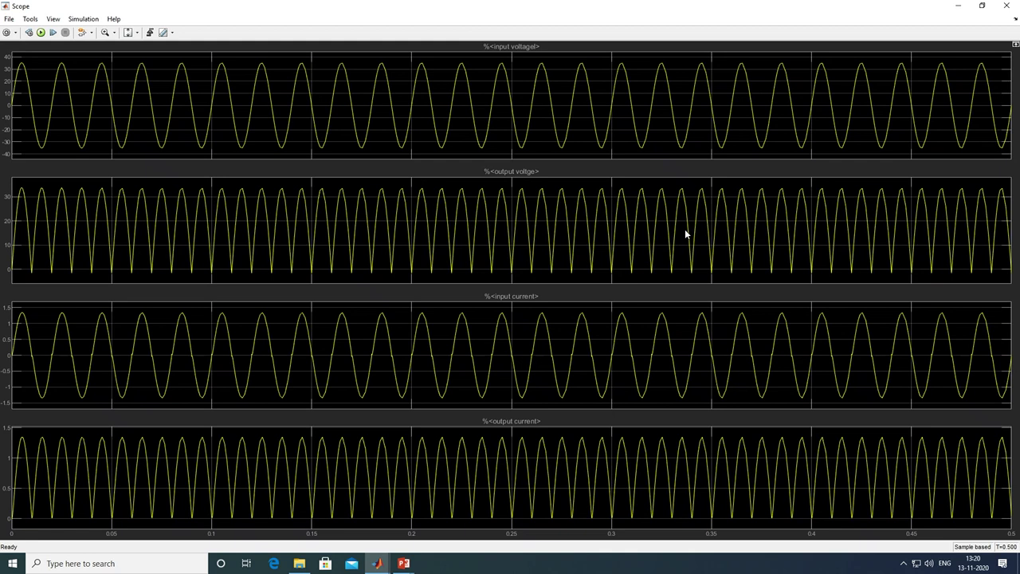
{"action": "left_click", "coordinate": [1007, 7]}
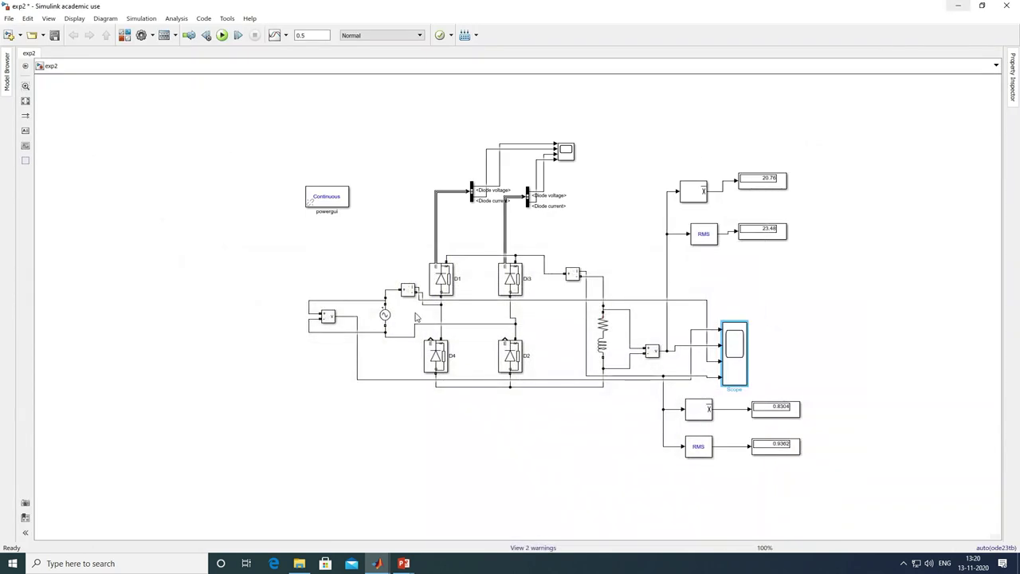
Step: Open powergui's FFT Analysis tool, refresh the available signals and display the FFT results for input 2 of ScopeData
{"action": "double_click", "coordinate": [324, 204]}
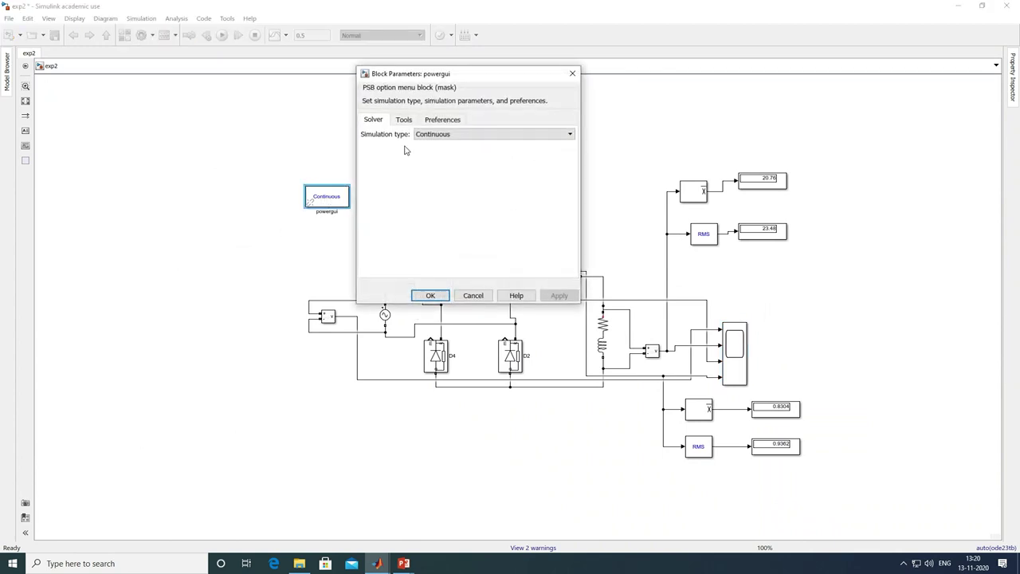
{"action": "left_click", "coordinate": [405, 121]}
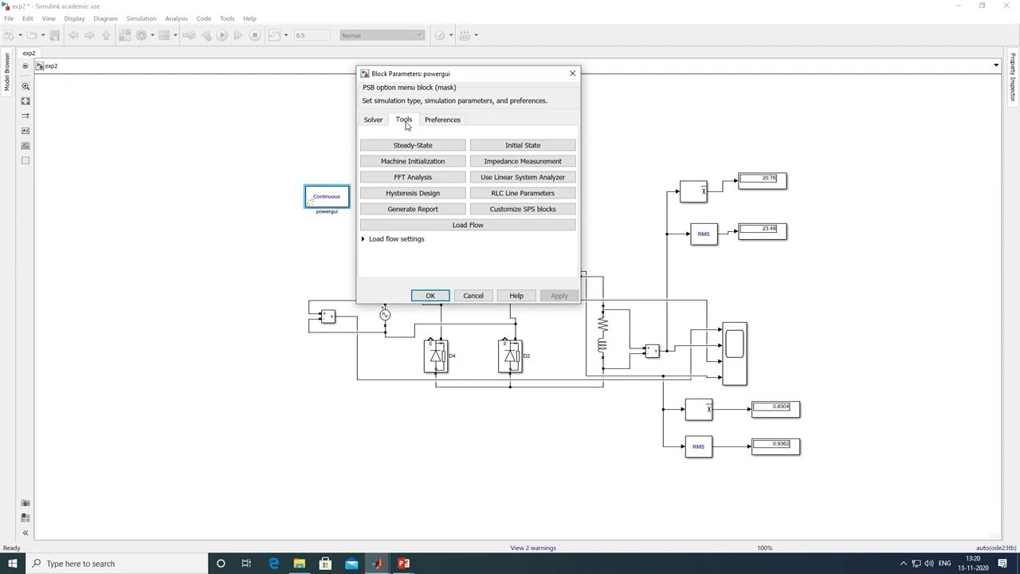
{"action": "left_click", "coordinate": [412, 177]}
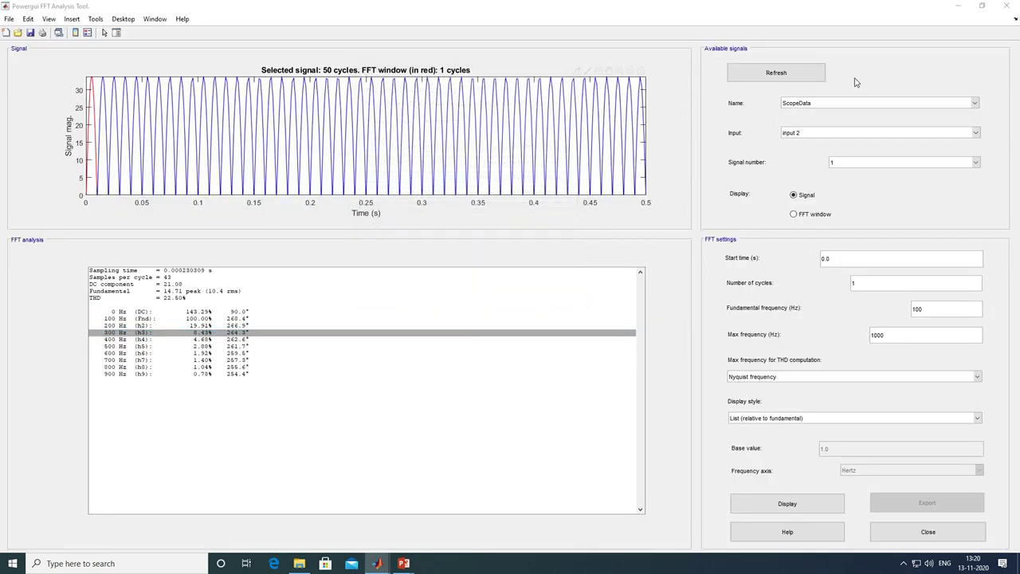
{"action": "left_click", "coordinate": [789, 74]}
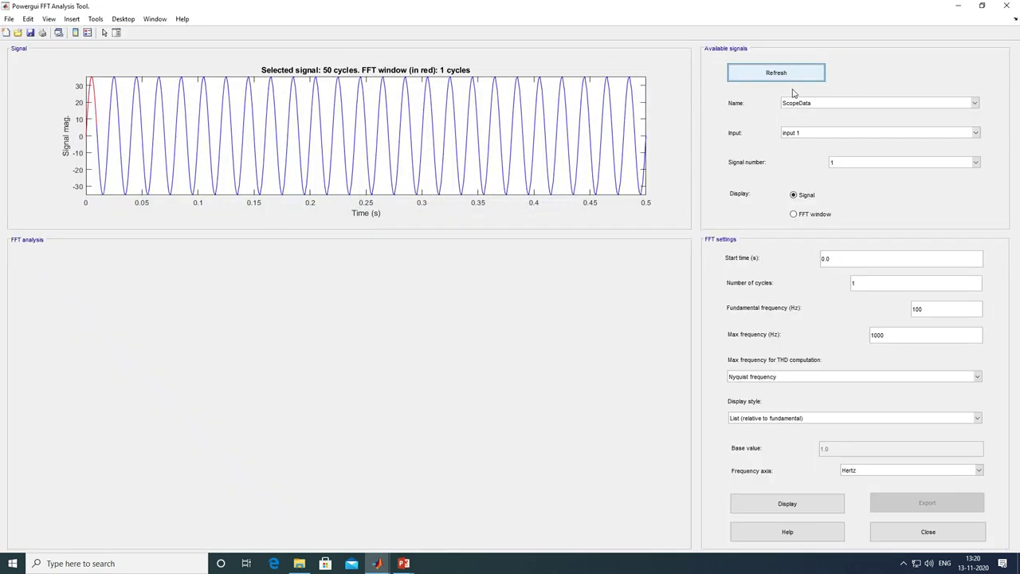
{"action": "left_click", "coordinate": [978, 134]}
{"action": "left_click", "coordinate": [966, 160]}
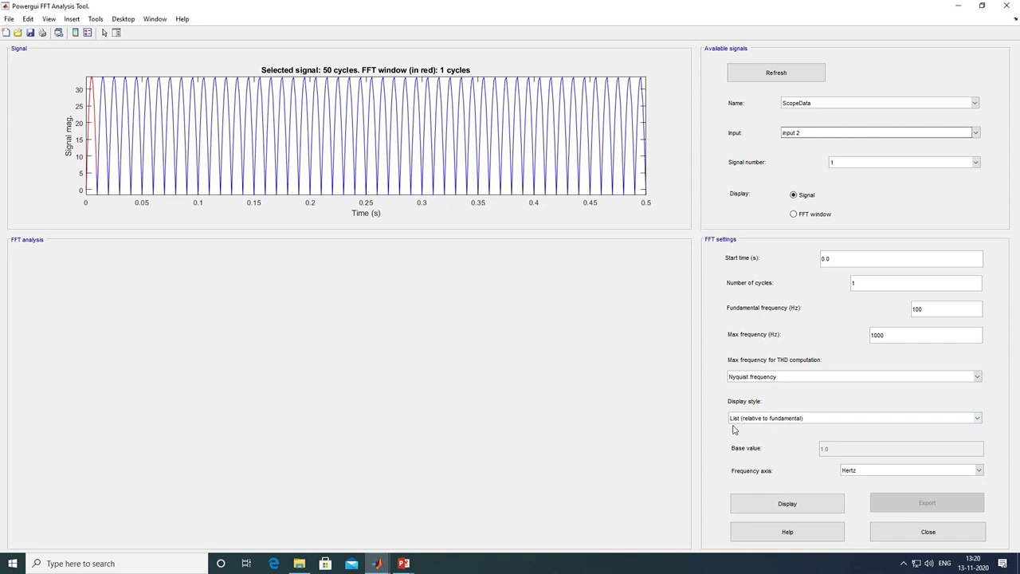
{"action": "left_click", "coordinate": [793, 506]}
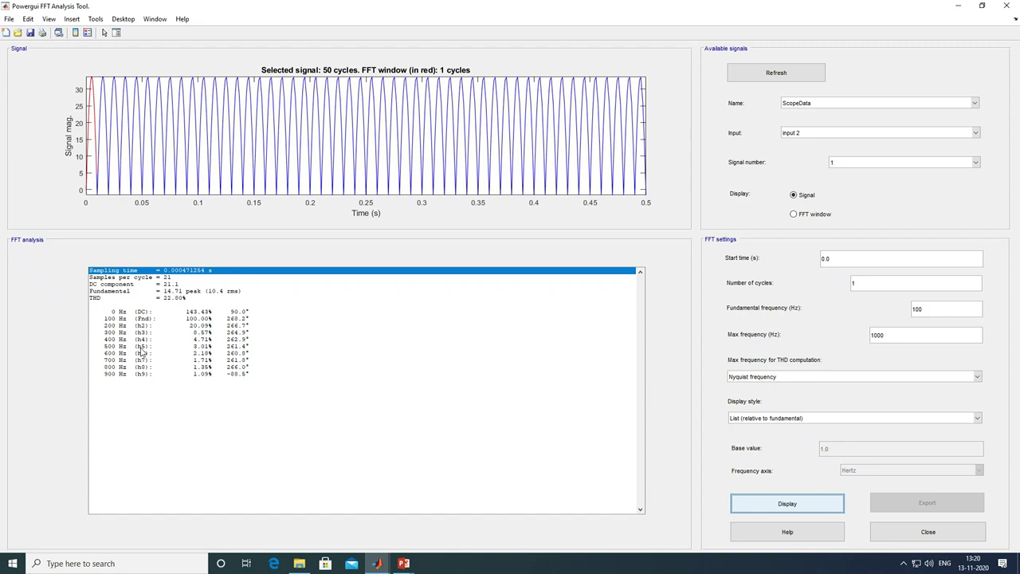
Step: Examine the 100 Hz fundamental, 200 Hz and 300 Hz harmonic rows for the RL load, and close the FFT tool
{"action": "left_click", "coordinate": [115, 319]}
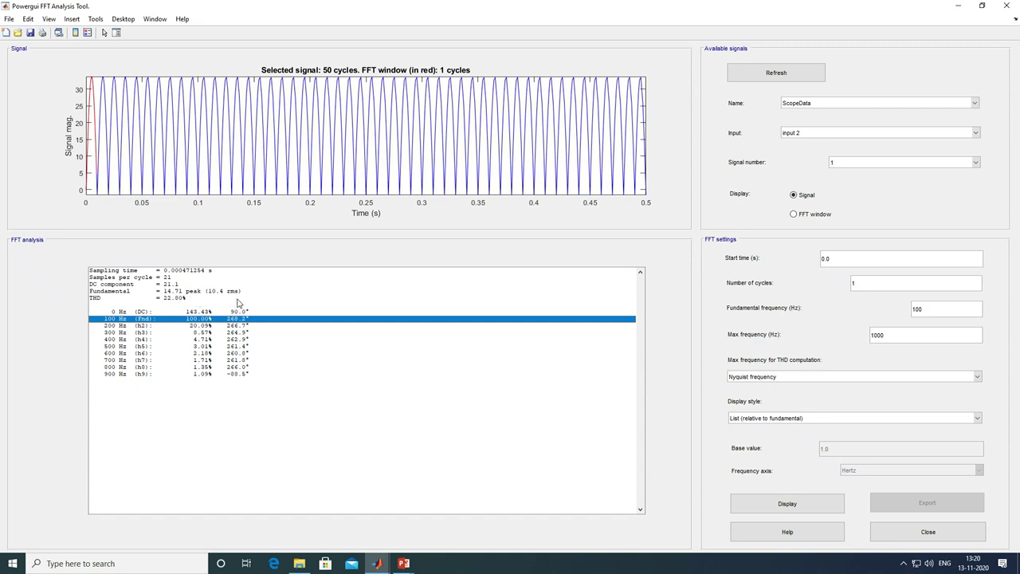
{"action": "left_click", "coordinate": [144, 326]}
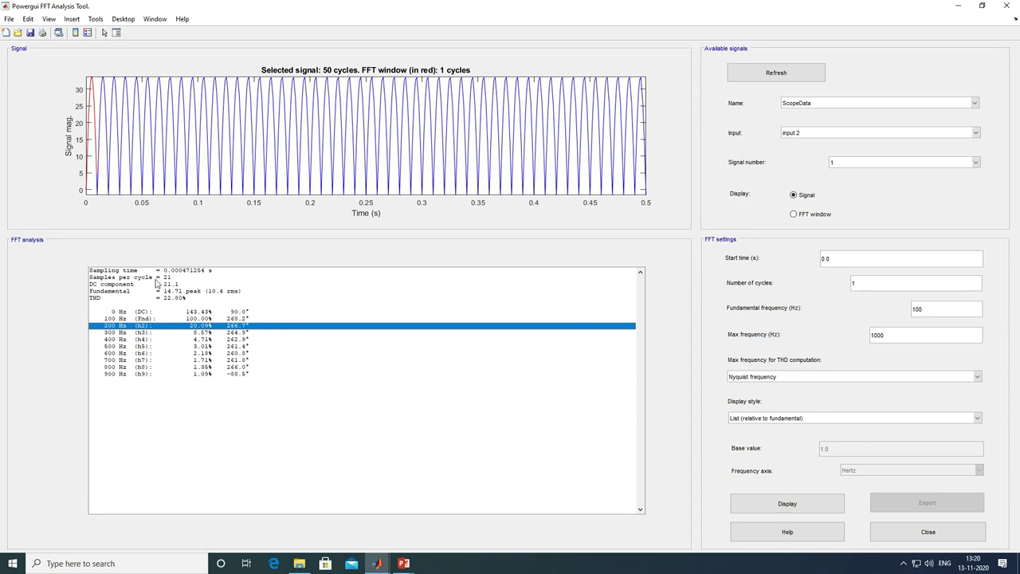
{"action": "left_click", "coordinate": [140, 333]}
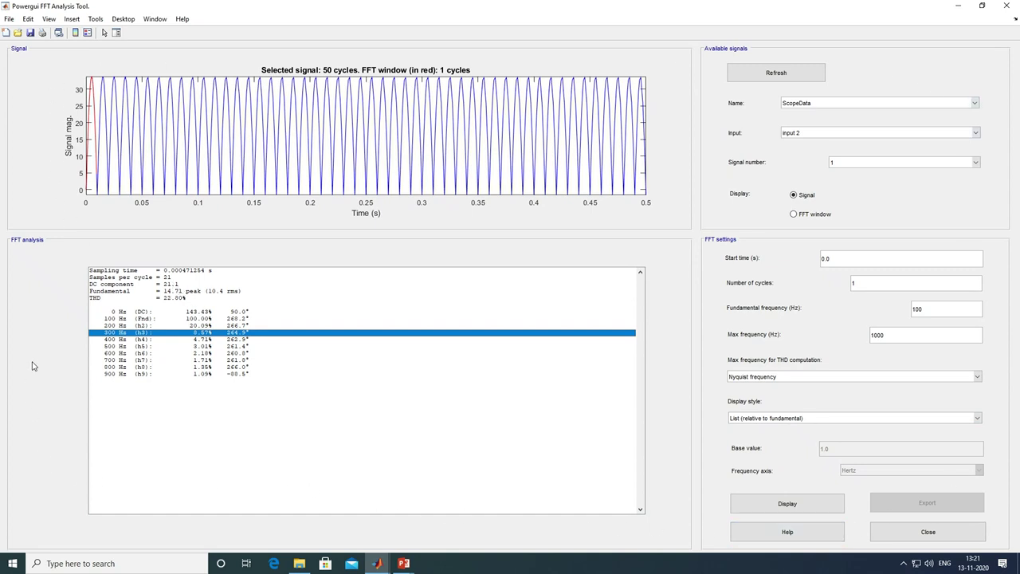
{"action": "left_click", "coordinate": [1008, 7]}
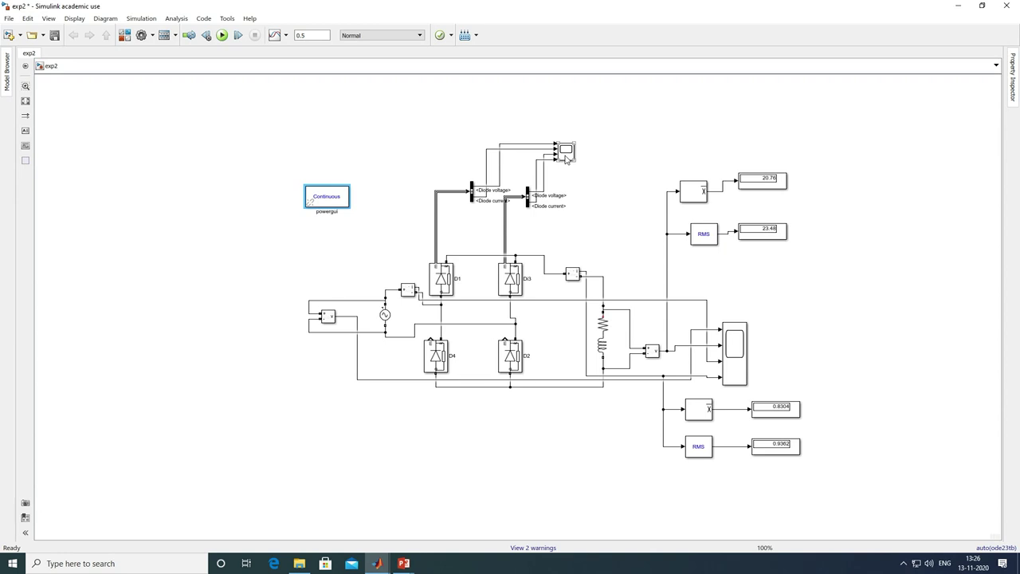
Step: View the diode voltage and current waveforms of Scope1 in a maximized window, and minimize it when done
{"action": "double_click", "coordinate": [566, 155]}
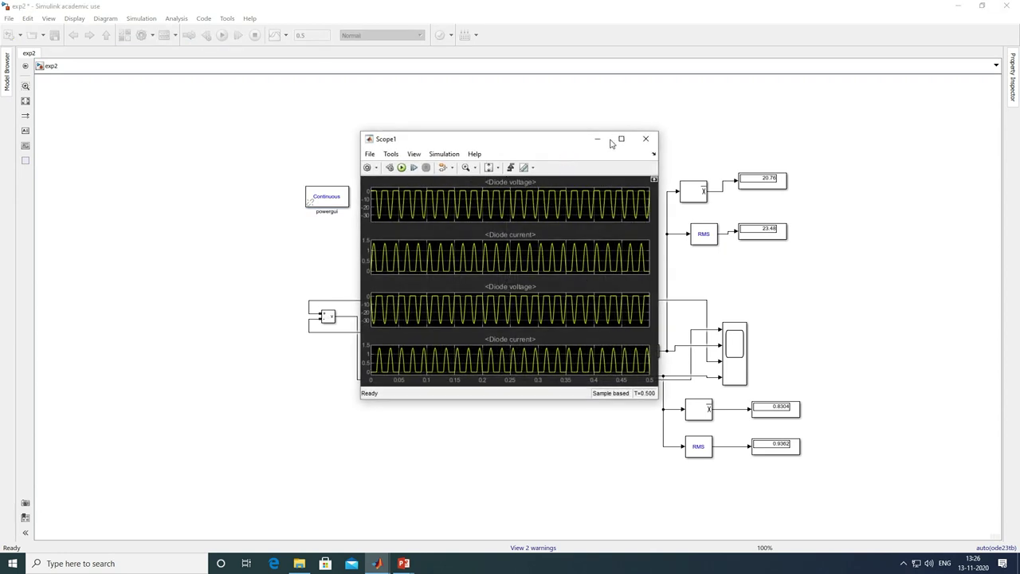
{"action": "left_click", "coordinate": [622, 139]}
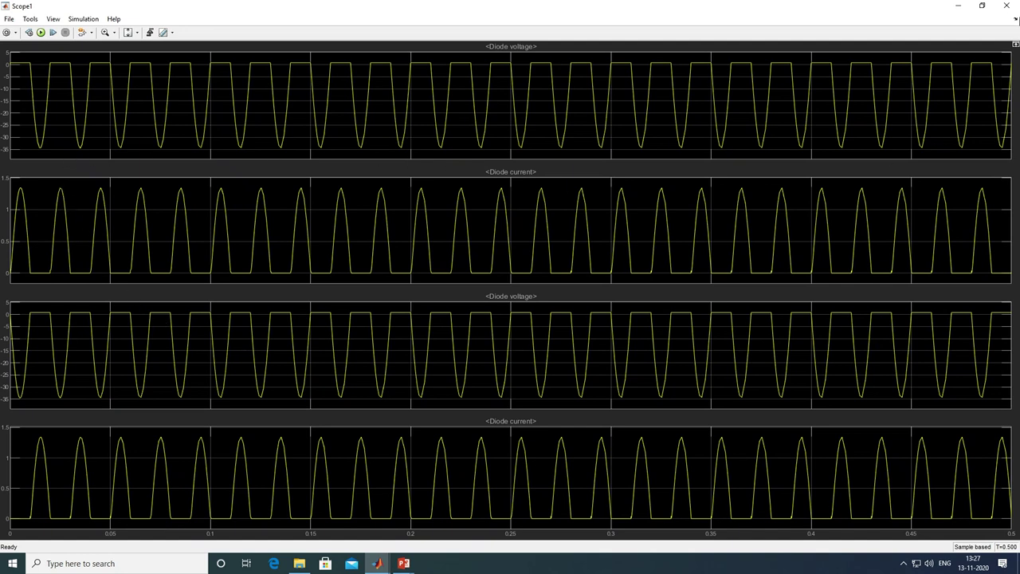
{"action": "left_click", "coordinate": [957, 6]}
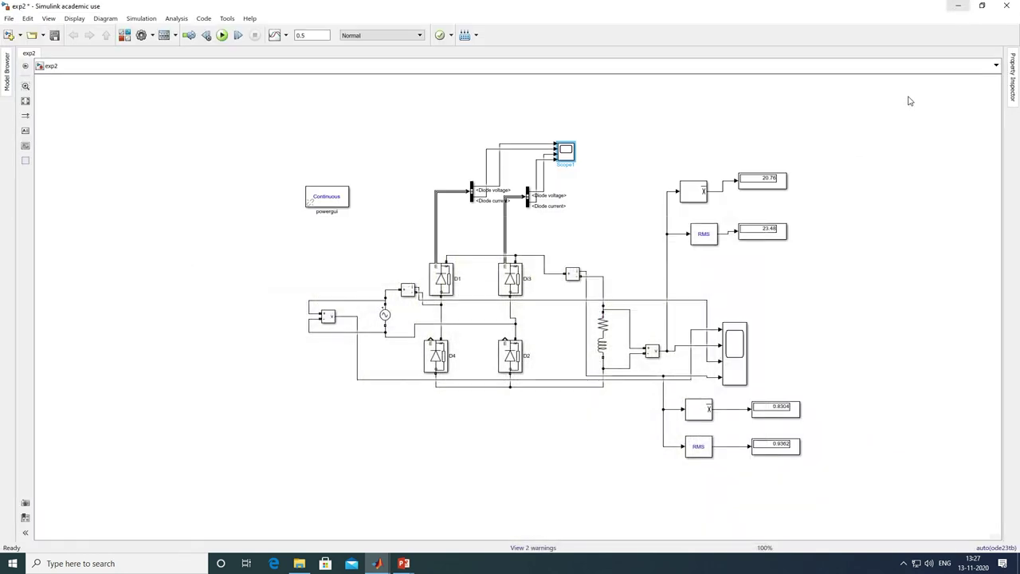
Step: Reopen powergui's FFT Analysis tool and maximize its window
{"action": "double_click", "coordinate": [332, 203]}
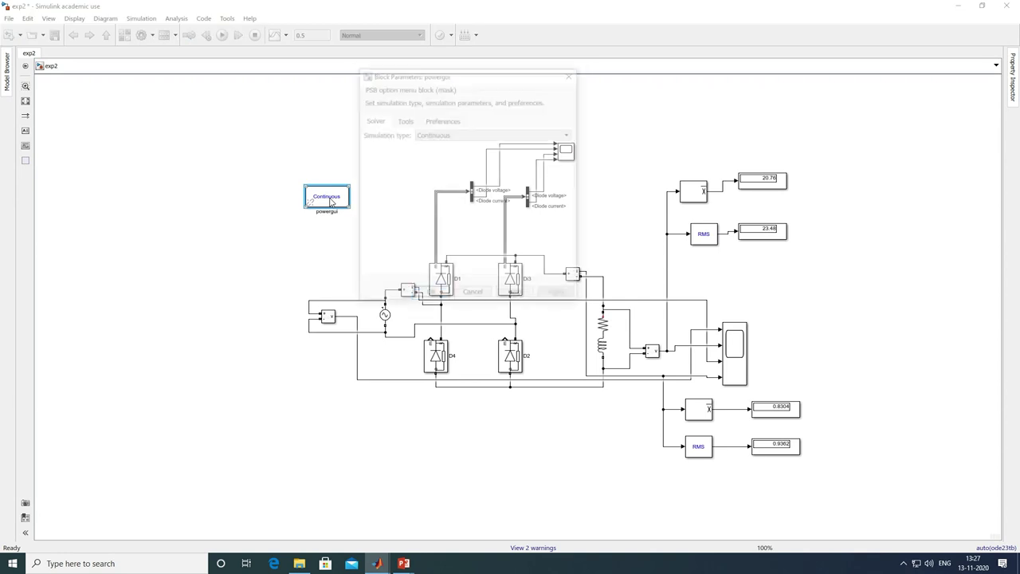
{"action": "left_click", "coordinate": [403, 120]}
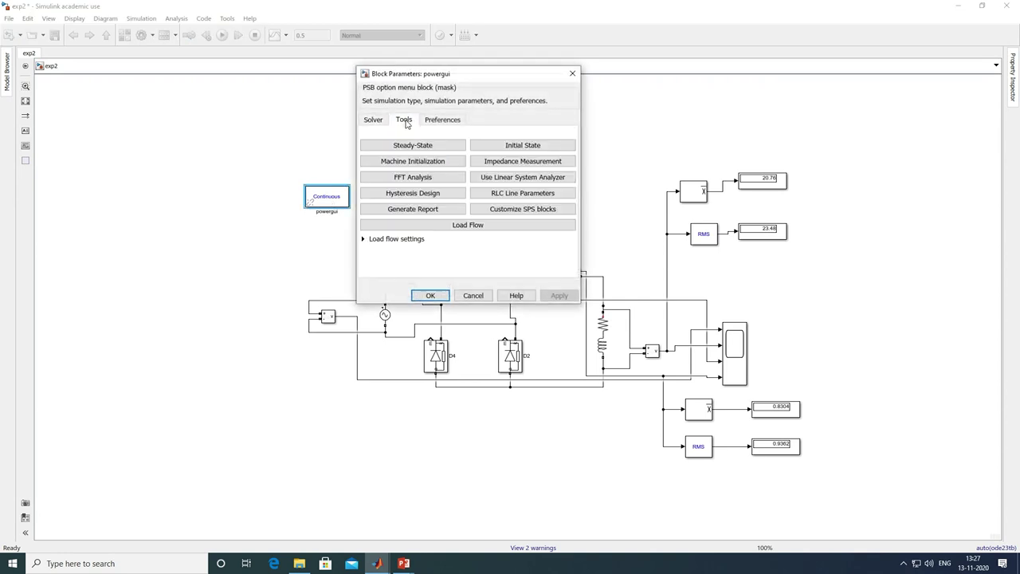
{"action": "left_click", "coordinate": [413, 174]}
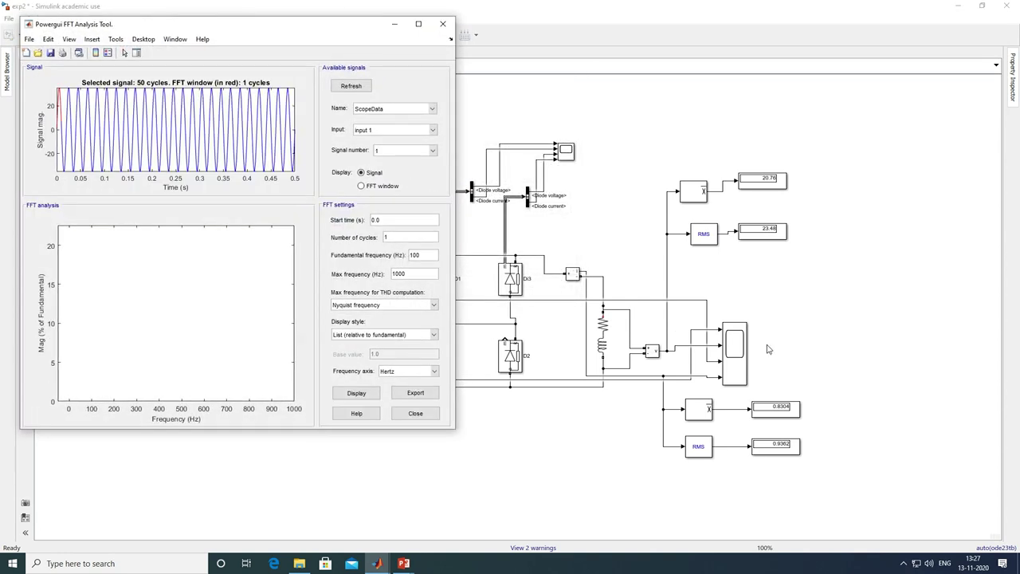
{"action": "left_click", "coordinate": [418, 23]}
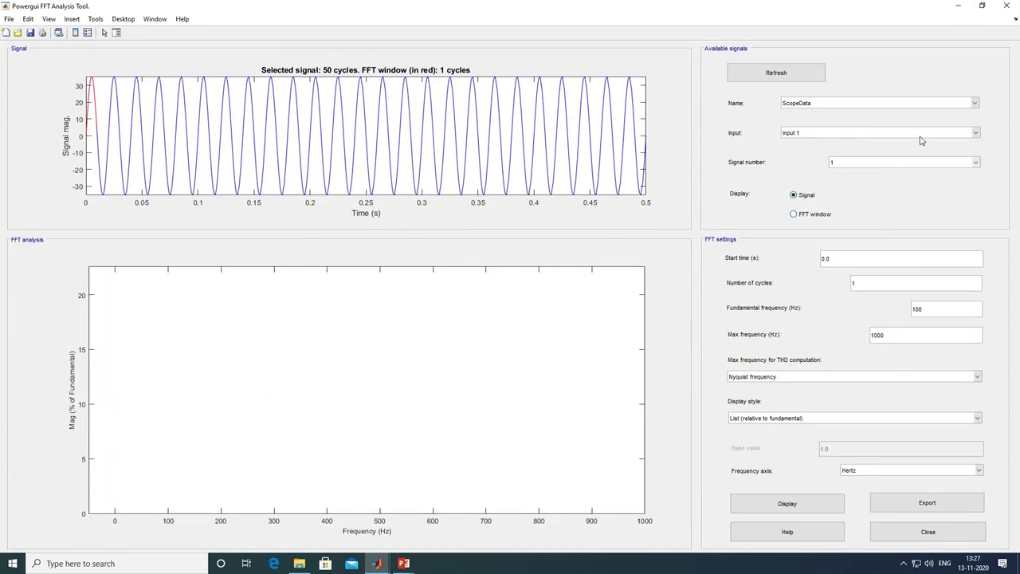
Step: Select input 3 of ScopeData and display its FFT in the style Bar (relative to DC component)
{"action": "left_click", "coordinate": [975, 133]}
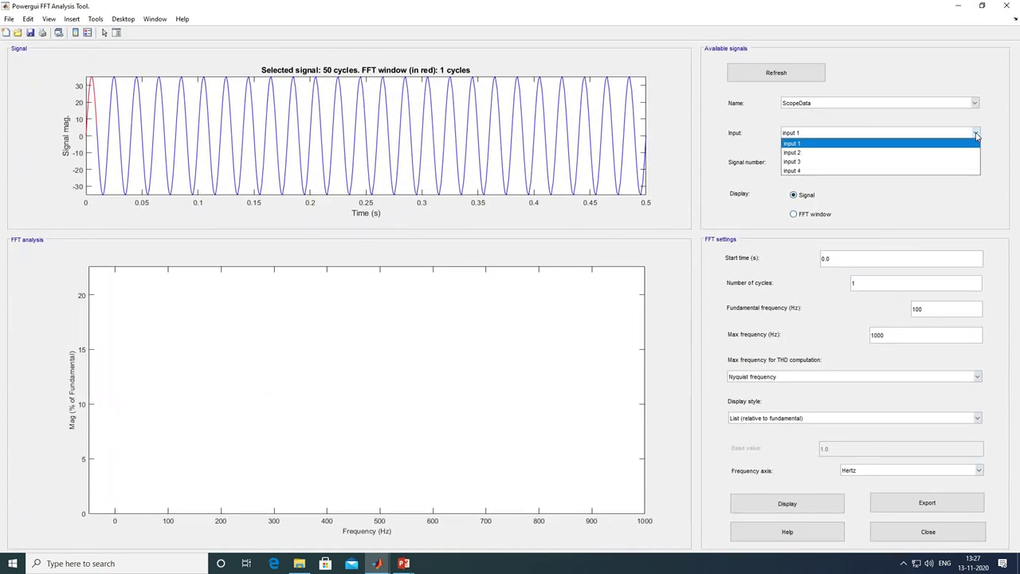
{"action": "left_click", "coordinate": [931, 164]}
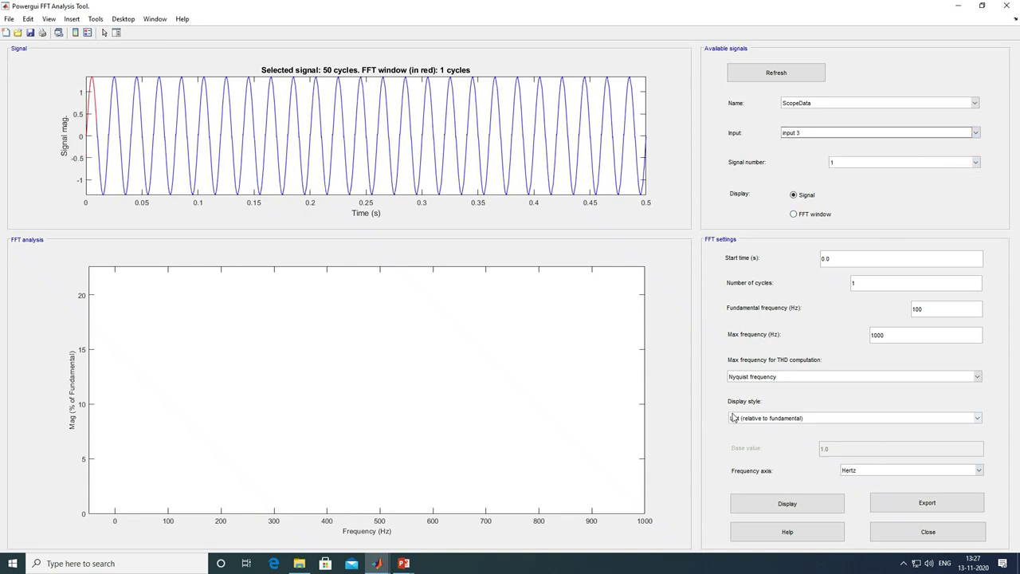
{"action": "left_click", "coordinate": [921, 419]}
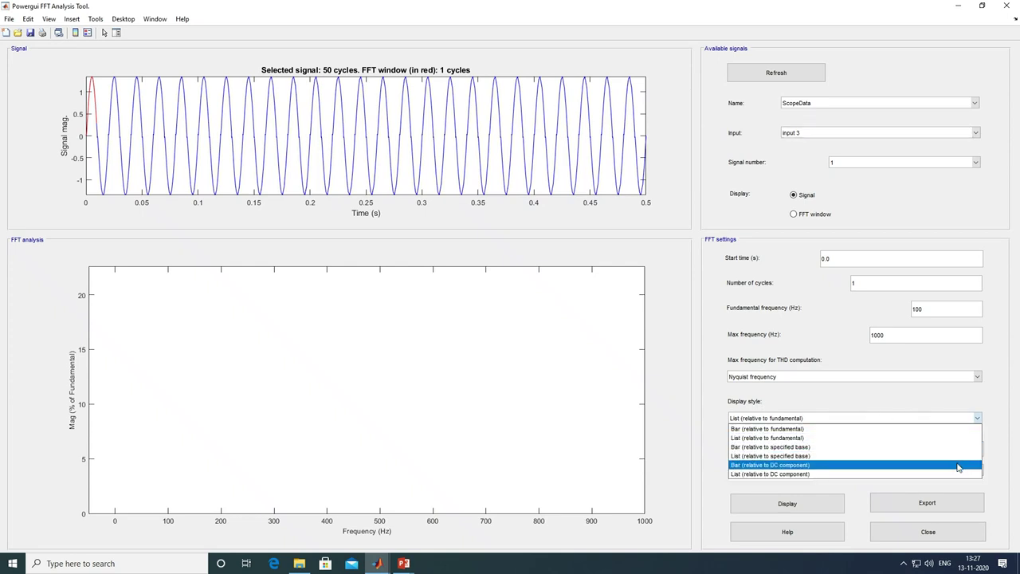
{"action": "left_click", "coordinate": [957, 467]}
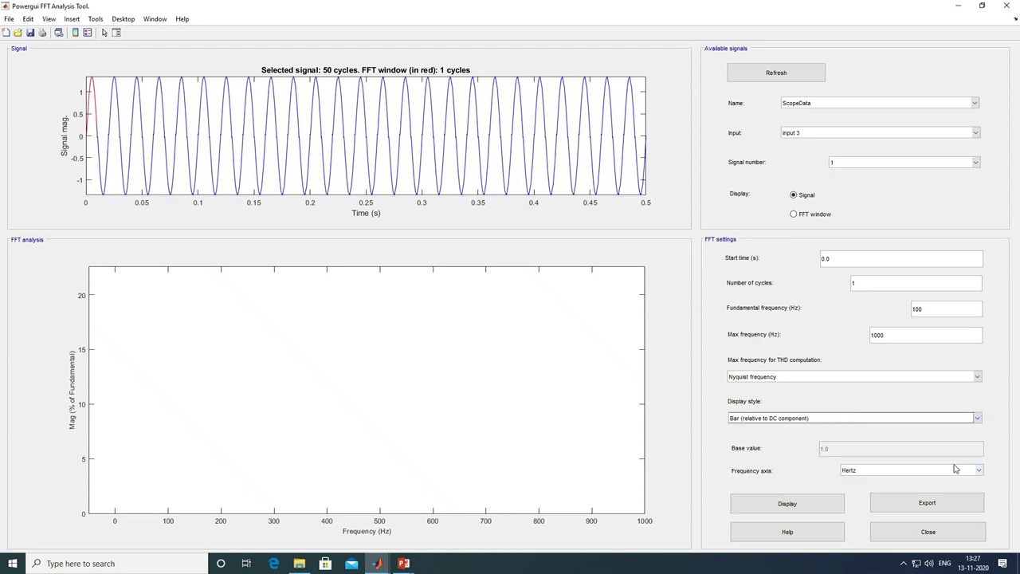
{"action": "left_click", "coordinate": [807, 509]}
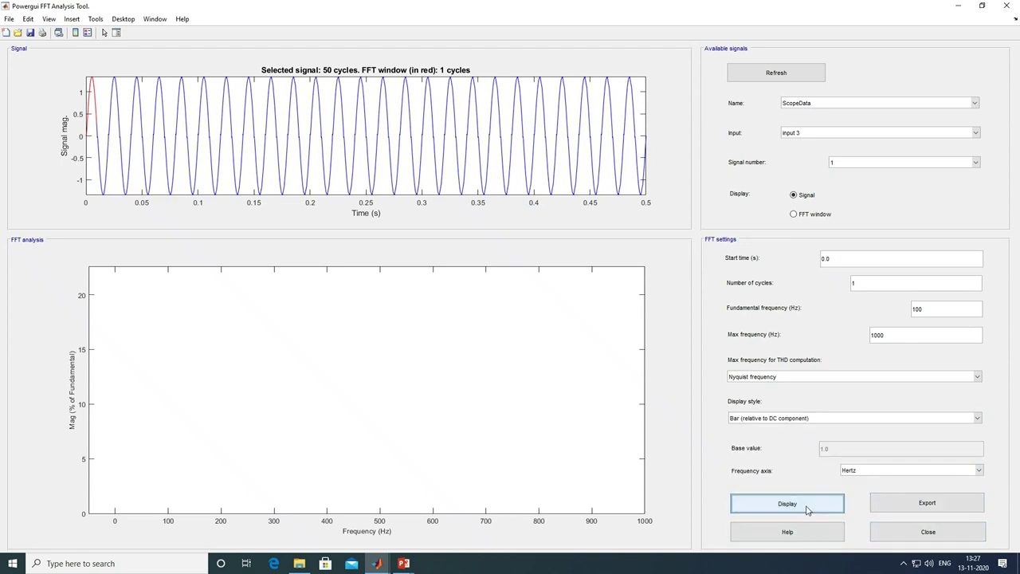